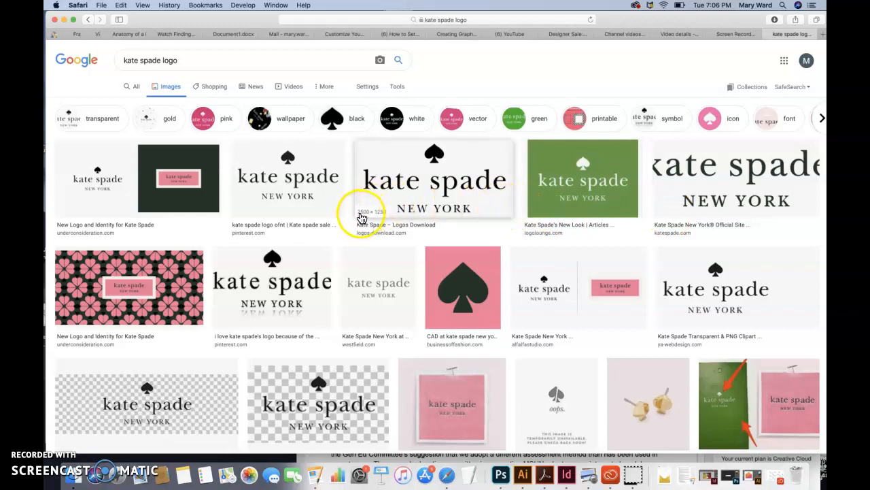
Save the Kate Spade New York logo from the Logos Download page to the desktop, and close the logo search pages.
{"action": "left_click", "coordinate": [433, 197]}
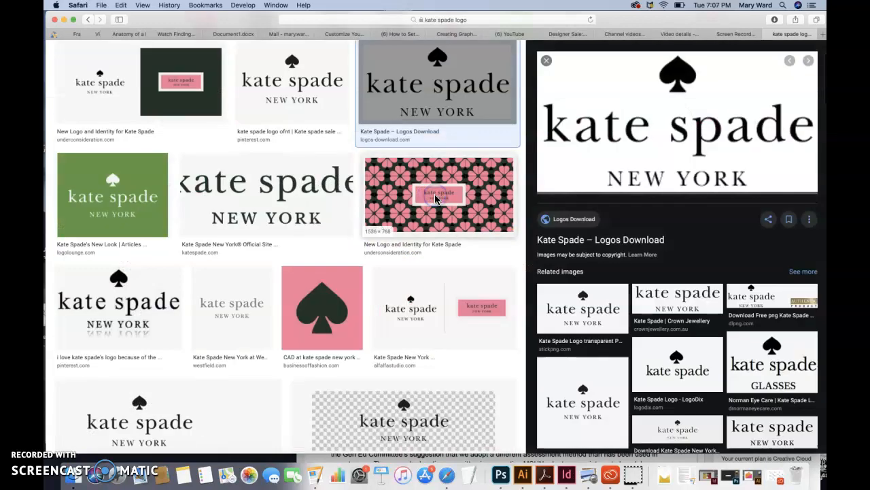
{"action": "left_click", "coordinate": [685, 169]}
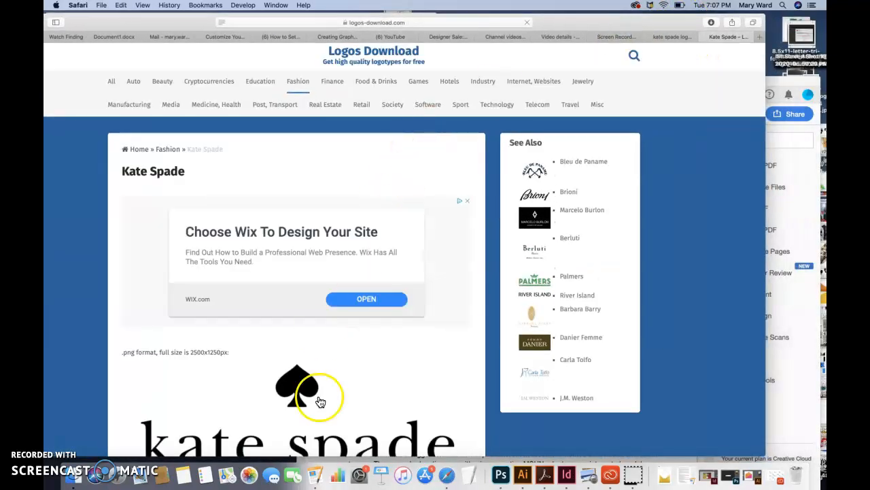
{"action": "left_click_drag", "start_coordinate": [296, 393], "coordinate": [777, 39]}
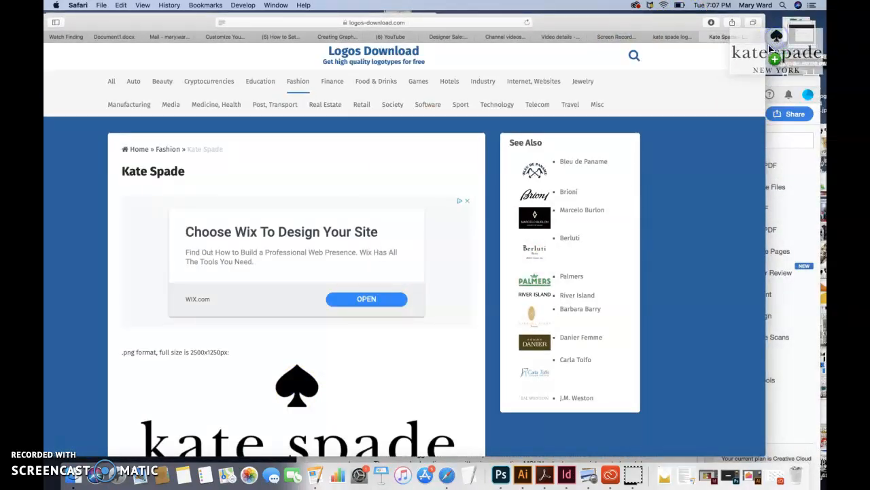
{"action": "left_click", "coordinate": [705, 38]}
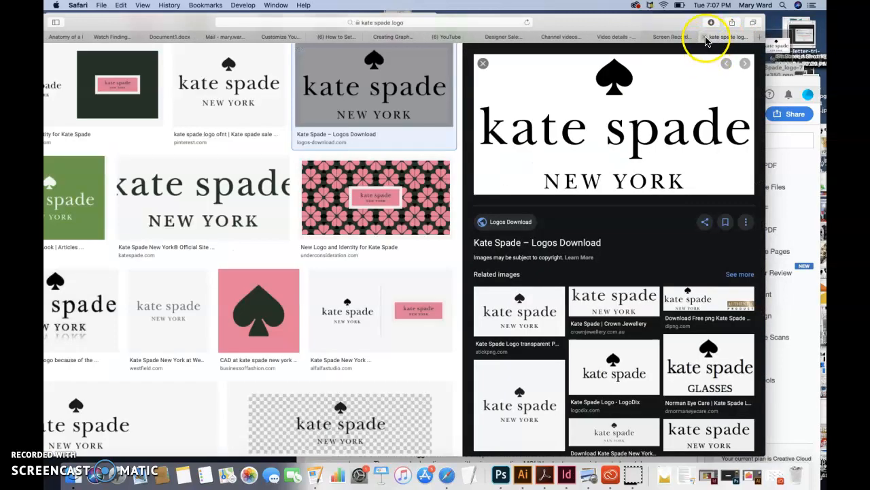
{"action": "left_click", "coordinate": [695, 37]}
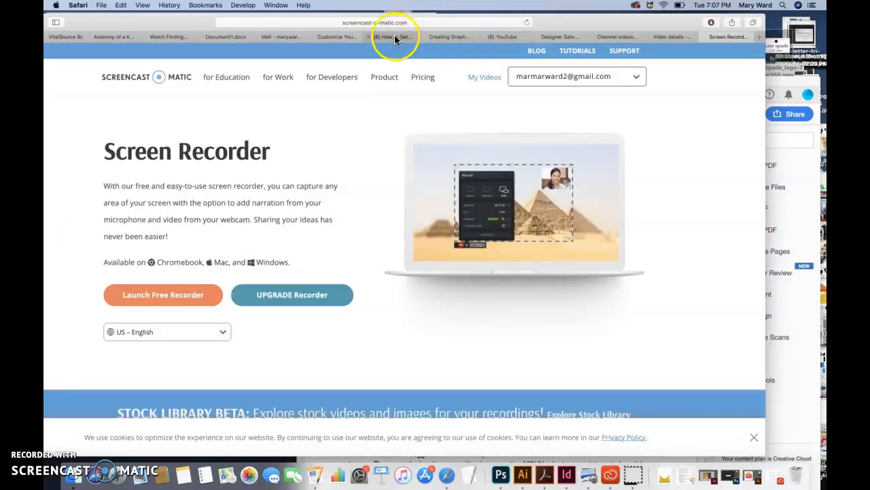
Switch to the Constant Contact email editor and resume the idle session.
{"action": "left_click", "coordinate": [446, 37]}
{"action": "left_click", "coordinate": [398, 36]}
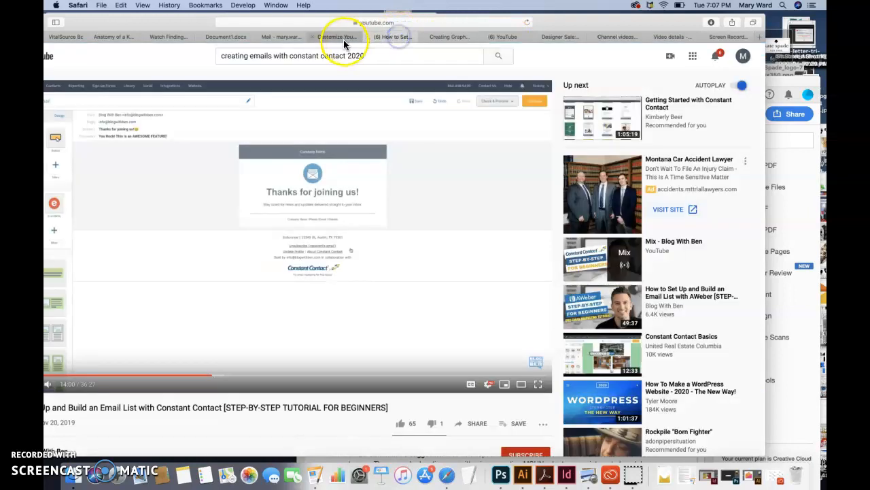
{"action": "left_click", "coordinate": [344, 38]}
{"action": "left_click", "coordinate": [384, 303]}
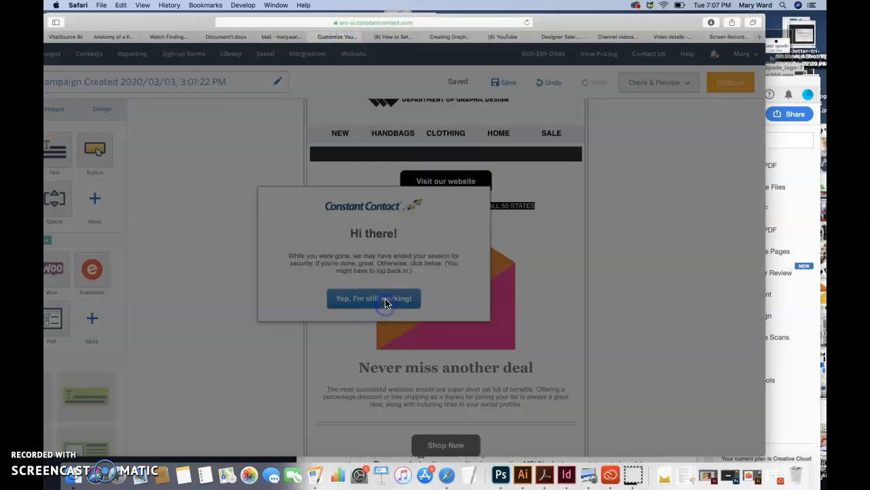
Log in to Constant Contact with the saved username and password.
{"action": "left_click_drag", "start_coordinate": [556, 22], "coordinate": [626, 26]}
{"action": "left_click", "coordinate": [588, 23]}
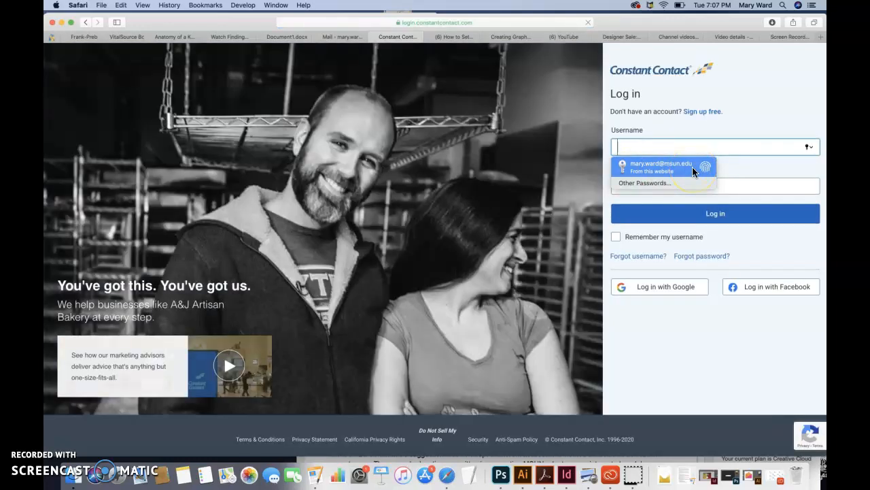
{"action": "left_click", "coordinate": [692, 170]}
{"action": "left_click", "coordinate": [703, 215]}
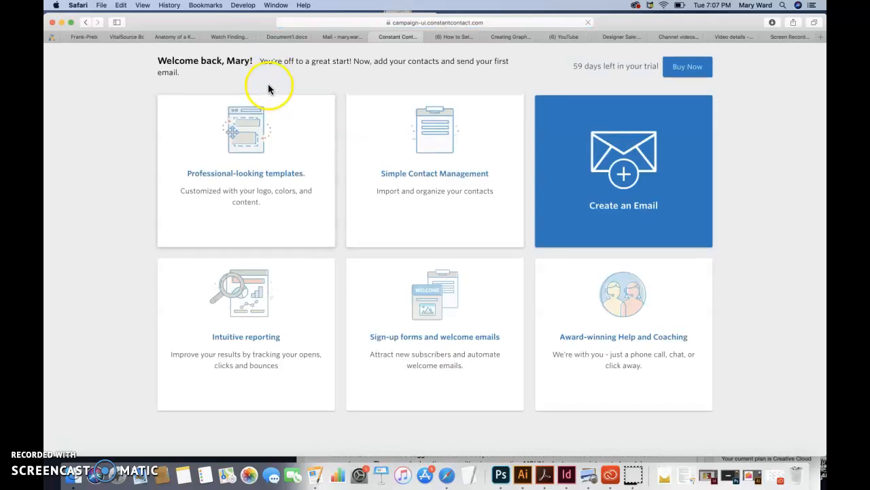
Open the untitled draft email campaign from the campaigns list for editing.
{"action": "left_click", "coordinate": [117, 57]}
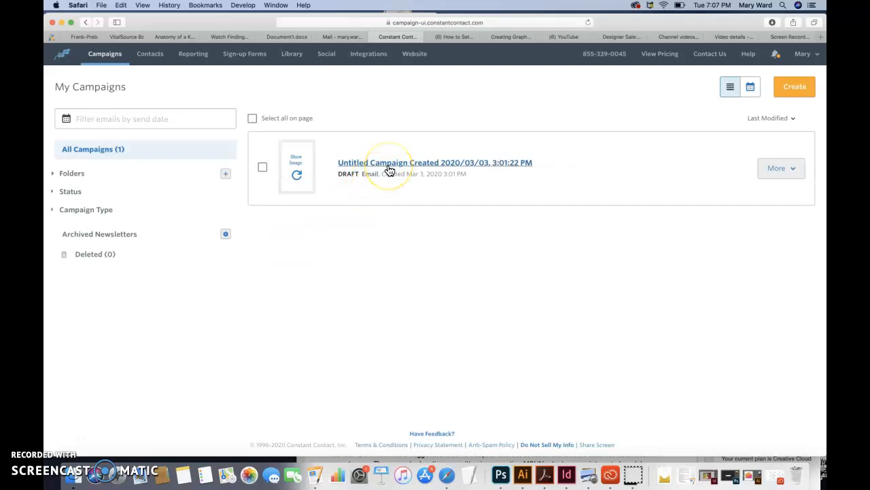
{"action": "left_click", "coordinate": [314, 178]}
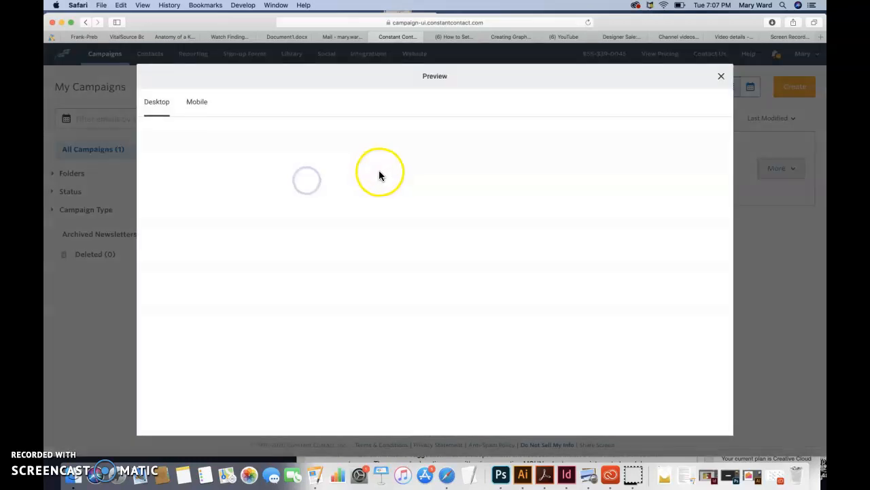
{"action": "left_click", "coordinate": [719, 76]}
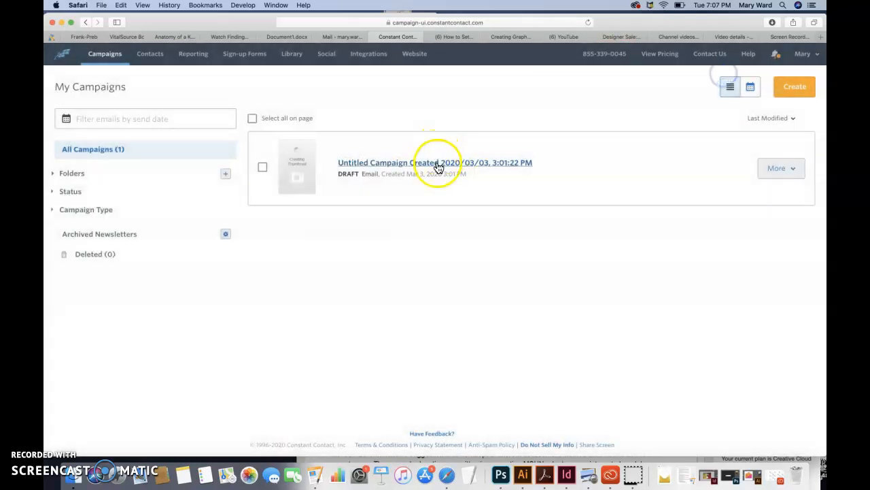
{"action": "left_click", "coordinate": [436, 168]}
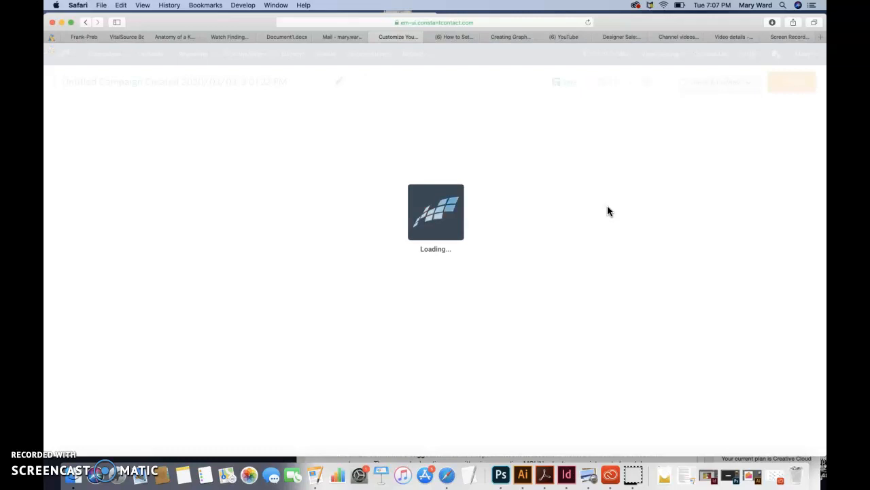
Delete the "Visit our website" button above the free shipping text.
{"action": "scroll", "coordinate": [656, 289], "scroll_direction": "down", "scroll_amount": 2}
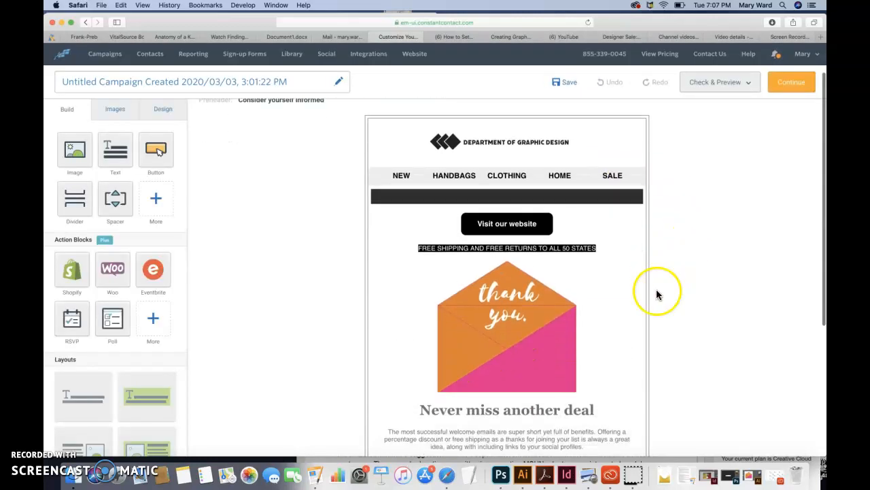
{"action": "left_click", "coordinate": [529, 229]}
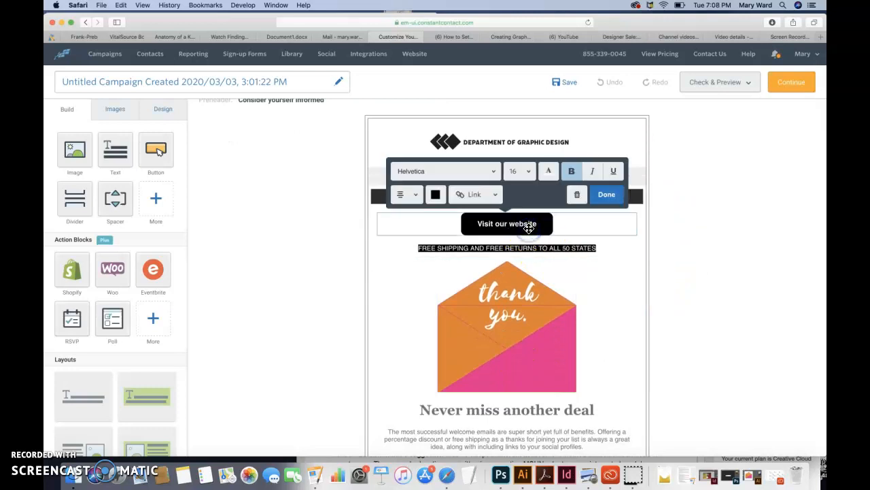
{"action": "left_click", "coordinate": [577, 195]}
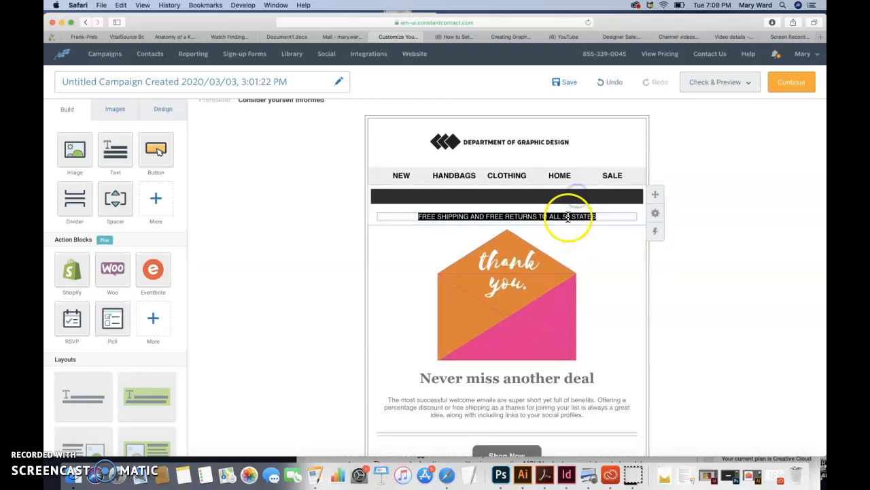
{"action": "left_click", "coordinate": [567, 216]}
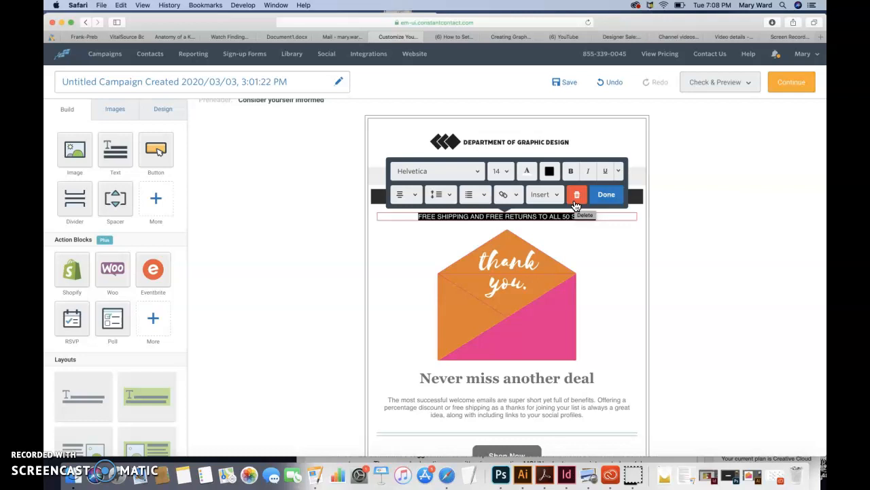
{"action": "left_click", "coordinate": [604, 219]}
{"action": "left_click", "coordinate": [598, 219]}
{"action": "left_click", "coordinate": [637, 221]}
{"action": "left_click", "coordinate": [636, 221]}
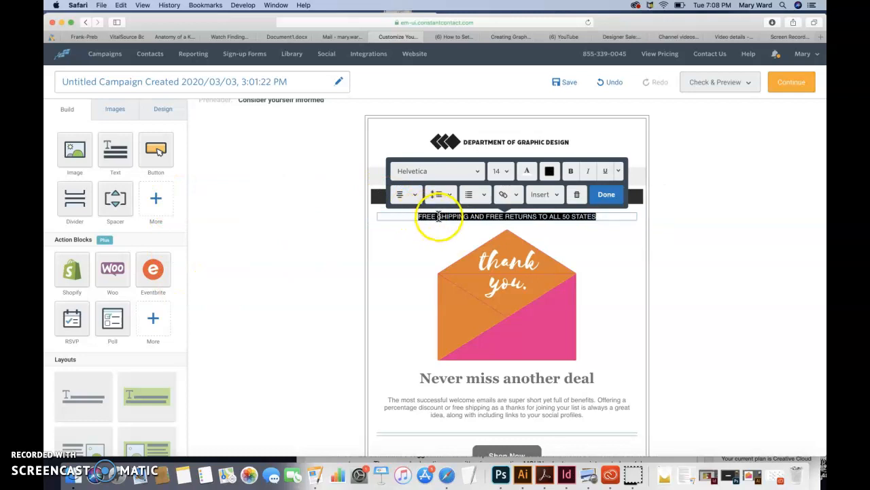
{"action": "left_click", "coordinate": [338, 221]}
{"action": "left_click", "coordinate": [440, 216]}
{"action": "left_click_drag", "start_coordinate": [440, 216], "coordinate": [512, 231]}
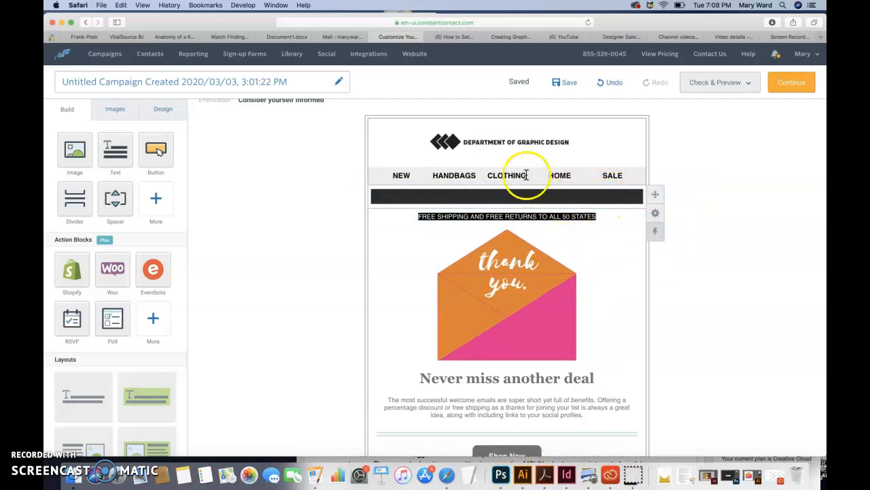
Start replacing the Department of Graphic Design header logo, choosing the Kate Spade logo PNG on the Desktop as the file to upload.
{"action": "left_click", "coordinate": [502, 147]}
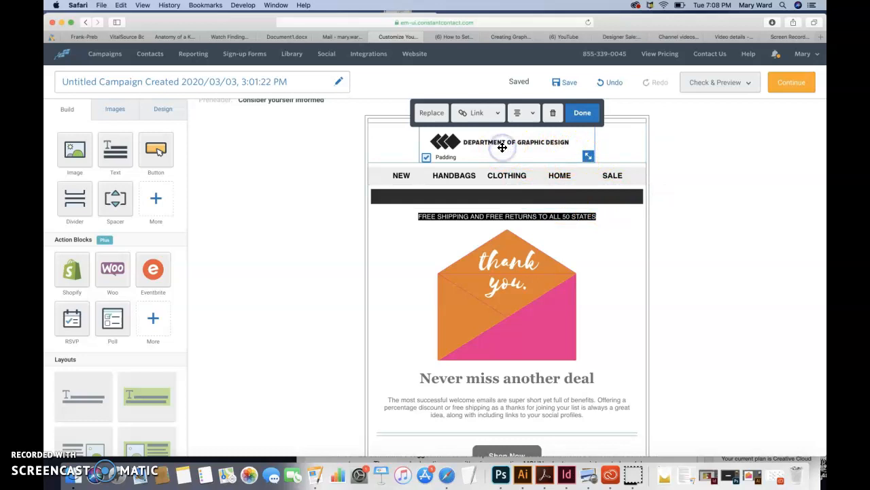
{"action": "left_click", "coordinate": [432, 112]}
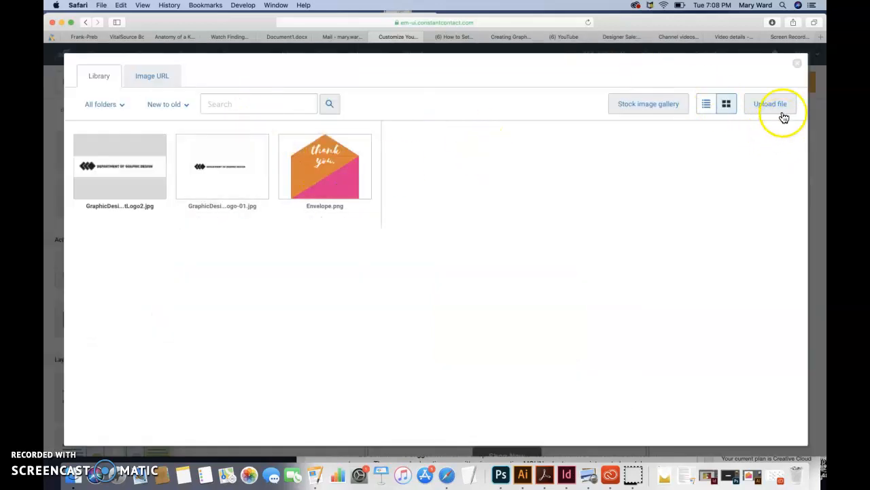
{"action": "left_click", "coordinate": [782, 104]}
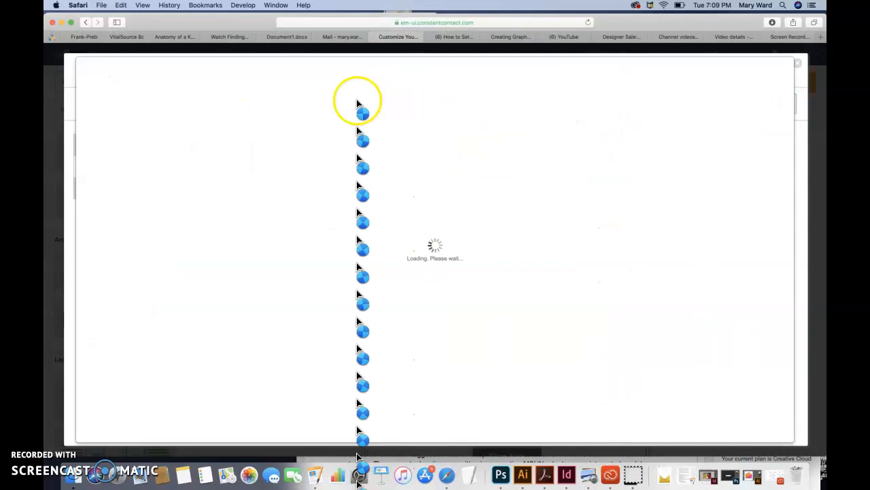
{"action": "left_click", "coordinate": [445, 241]}
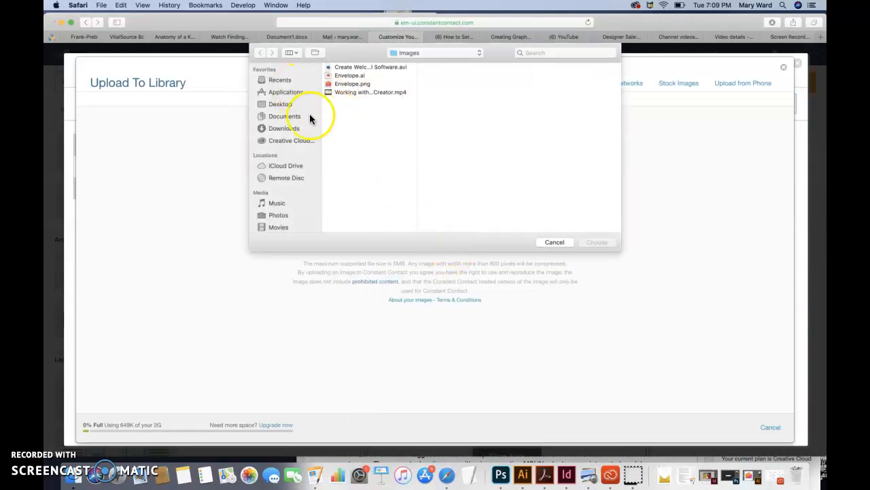
{"action": "left_click", "coordinate": [285, 105]}
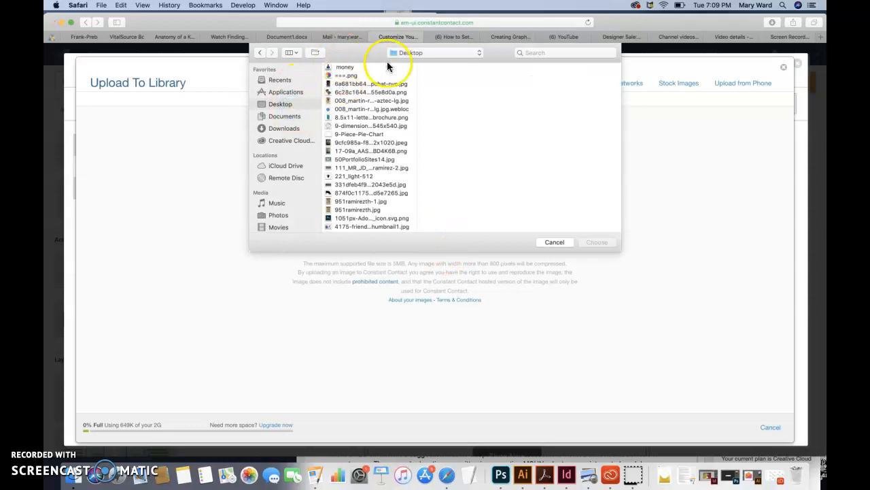
{"action": "left_click", "coordinate": [291, 53]}
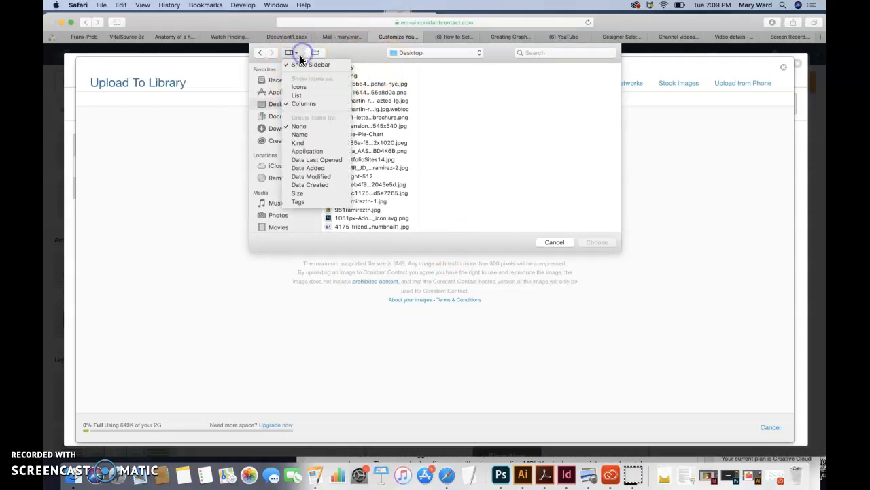
{"action": "left_click", "coordinate": [307, 96]}
{"action": "left_click", "coordinate": [372, 79]}
{"action": "left_click", "coordinate": [602, 243]}
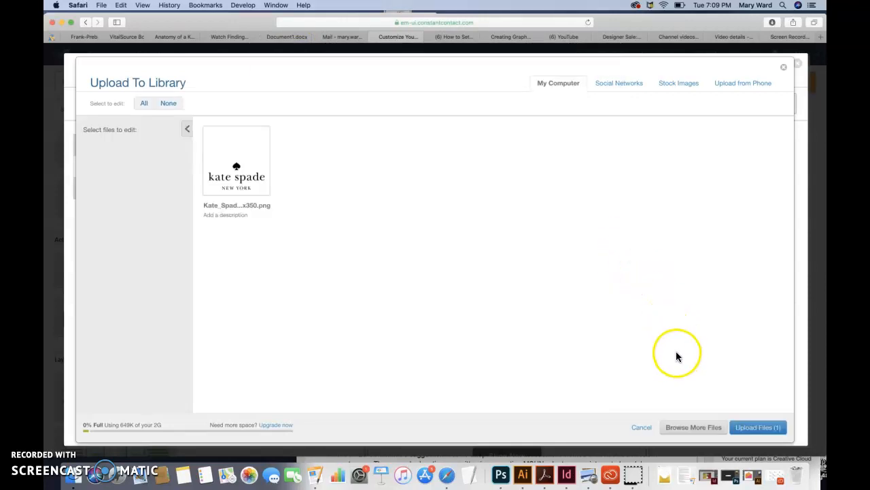
Upload the chosen logo to the library and insert Kate_Spade_logo-700x350.png as the email's header image.
{"action": "left_click", "coordinate": [757, 427]}
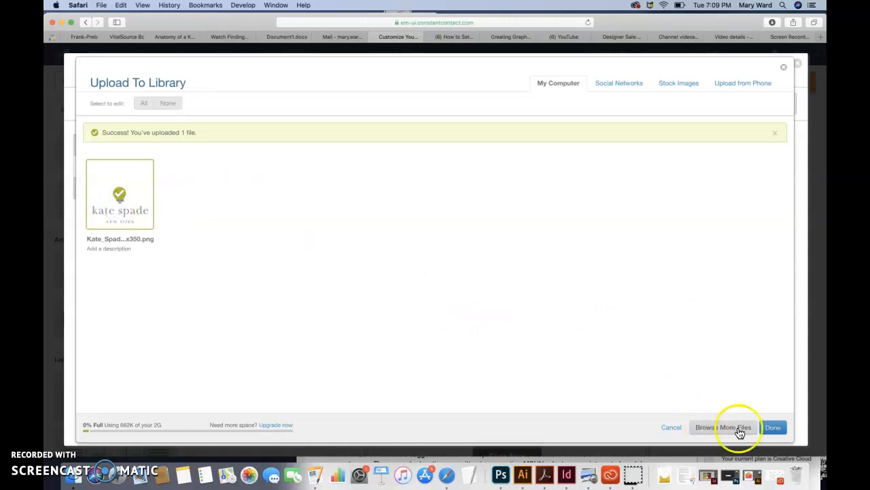
{"action": "left_click", "coordinate": [775, 427]}
{"action": "left_click", "coordinate": [157, 168]}
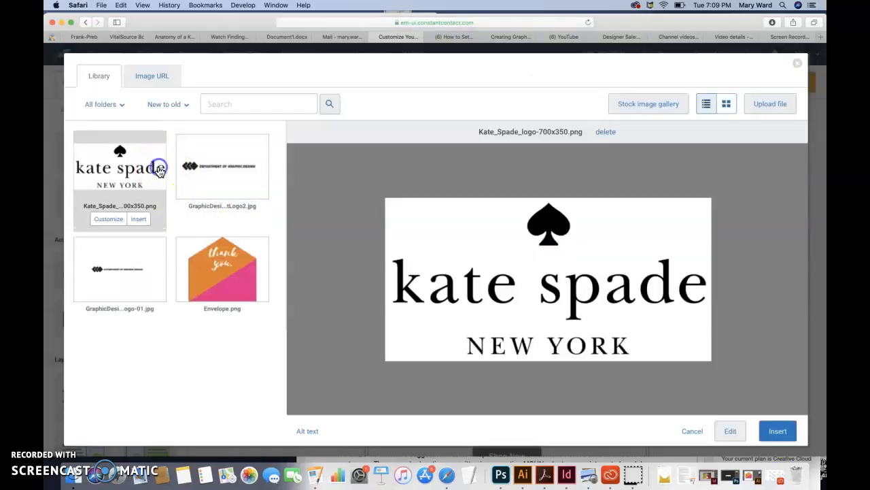
{"action": "left_click", "coordinate": [777, 430]}
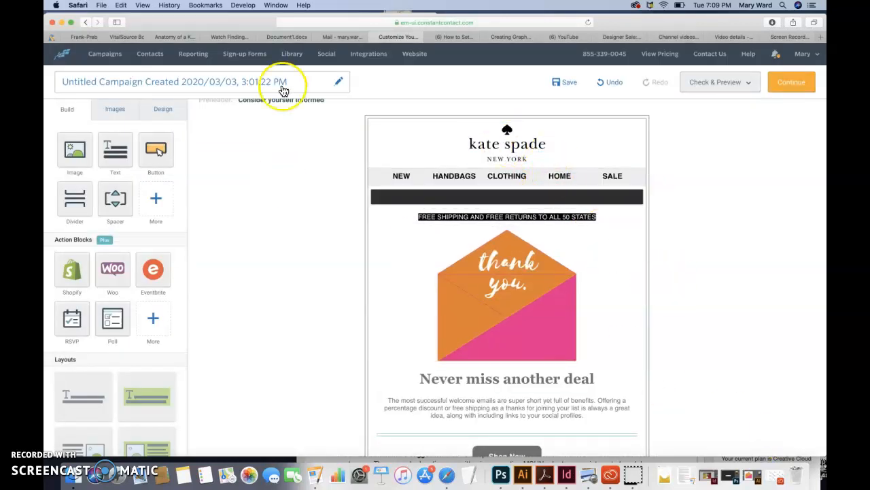
Apply the light neutral swatch as the background colour of the navigation row with NEW, HANDBAGS, CLOTHING, HOME and SALE.
{"action": "left_click_drag", "start_coordinate": [179, 19], "coordinate": [224, 4]}
{"action": "left_click", "coordinate": [459, 173]}
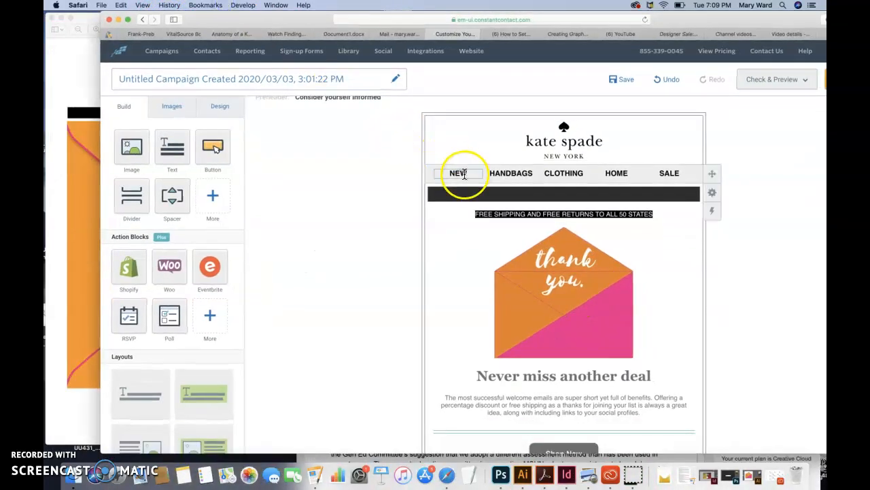
{"action": "left_click", "coordinate": [482, 182]}
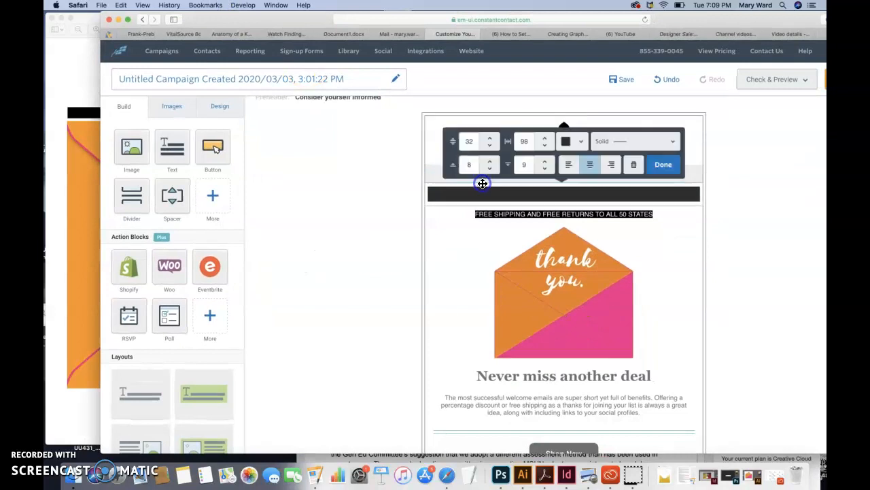
{"action": "left_click", "coordinate": [429, 176]}
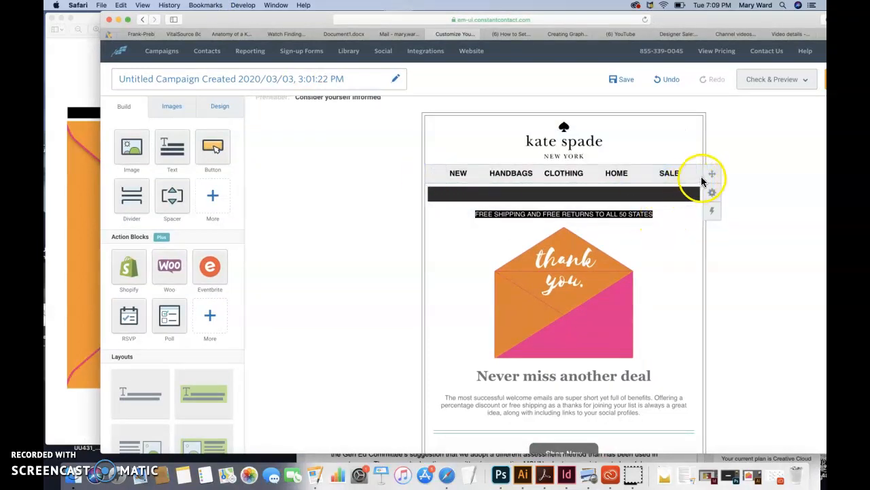
{"action": "left_click", "coordinate": [713, 194]}
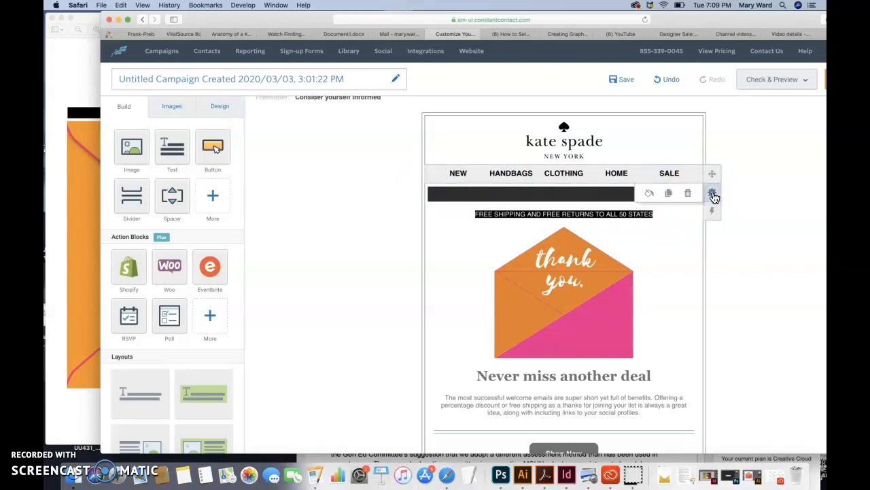
{"action": "left_click", "coordinate": [654, 197]}
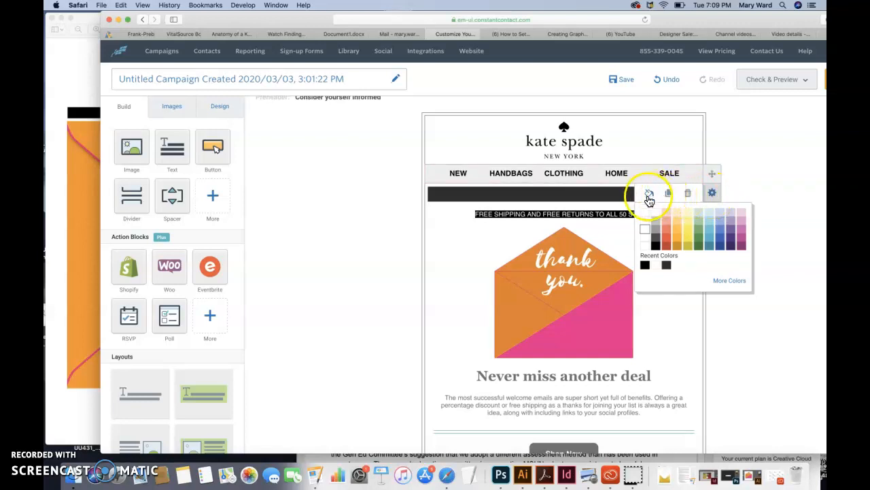
{"action": "left_click", "coordinate": [646, 231]}
{"action": "left_click", "coordinate": [669, 174]}
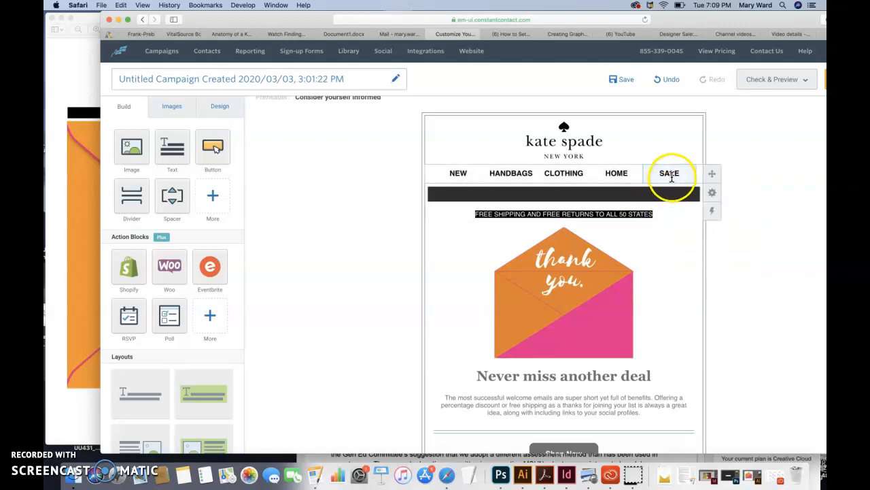
Set the font size of the SALE link in the navigation row to 12, leaving its link URL dialog without changes.
{"action": "left_click", "coordinate": [672, 173]}
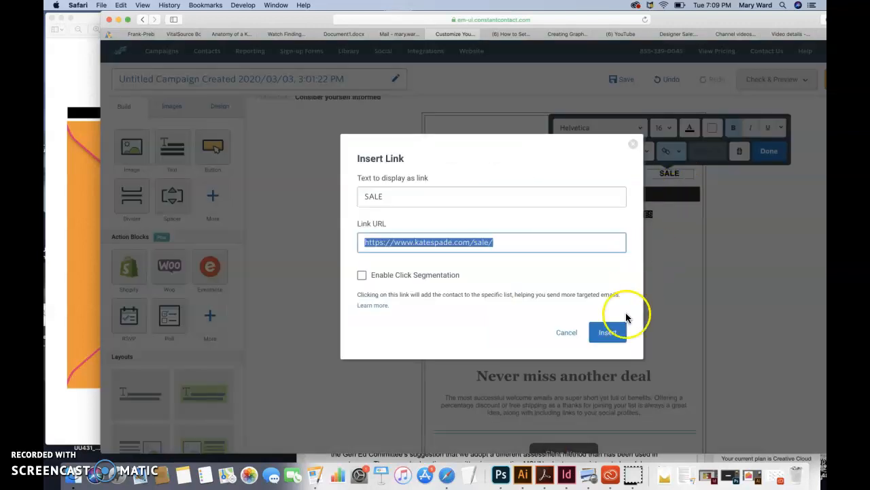
{"action": "left_click", "coordinate": [571, 333]}
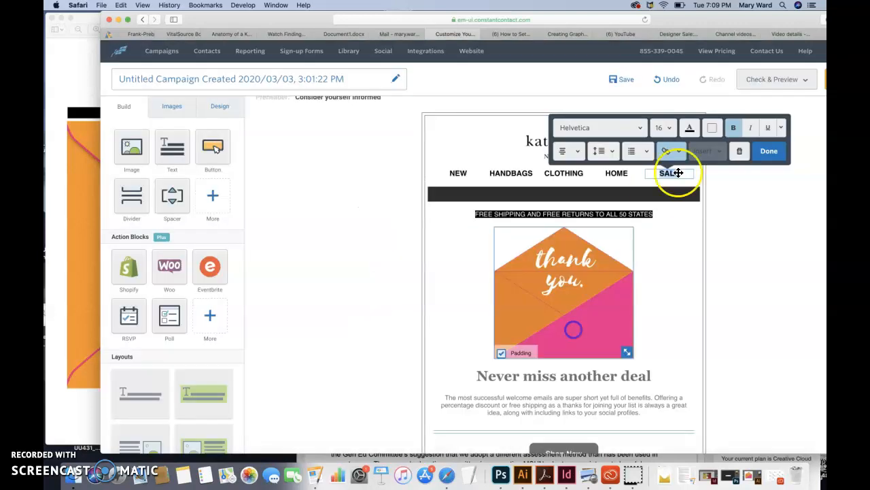
{"action": "left_click", "coordinate": [667, 128]}
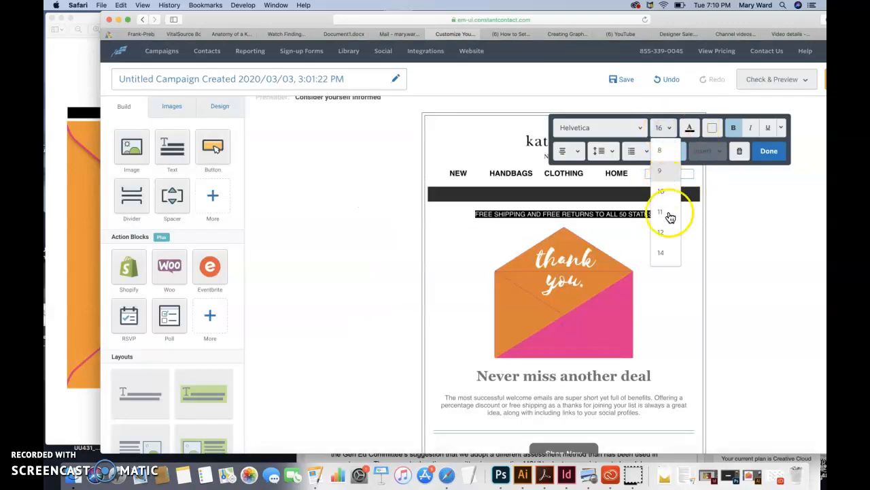
{"action": "left_click", "coordinate": [665, 228]}
Set the font size of the HOME link in the navigation row to 12.
{"action": "double_click", "coordinate": [616, 174]}
{"action": "left_click", "coordinate": [632, 150]}
{"action": "left_click", "coordinate": [635, 149]}
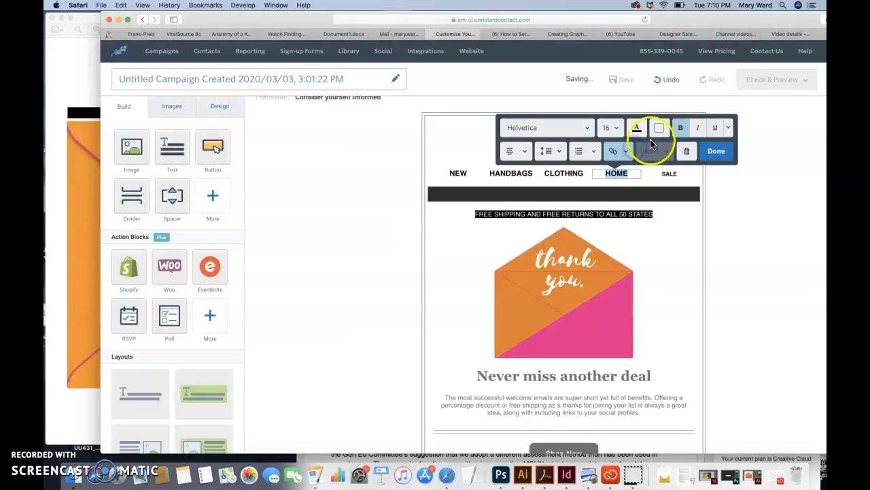
{"action": "left_click", "coordinate": [612, 128]}
{"action": "left_click", "coordinate": [616, 234]}
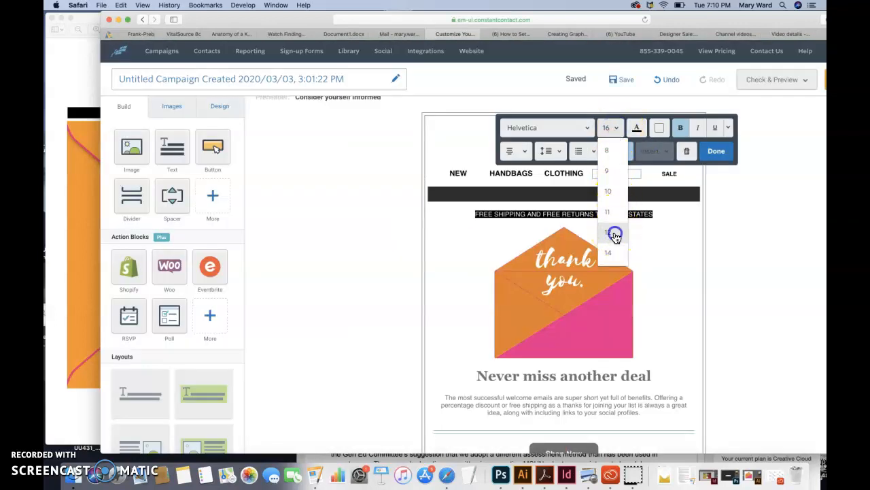
Set the font size of the CLOTHING link in the navigation row to 12.
{"action": "left_click", "coordinate": [575, 175]}
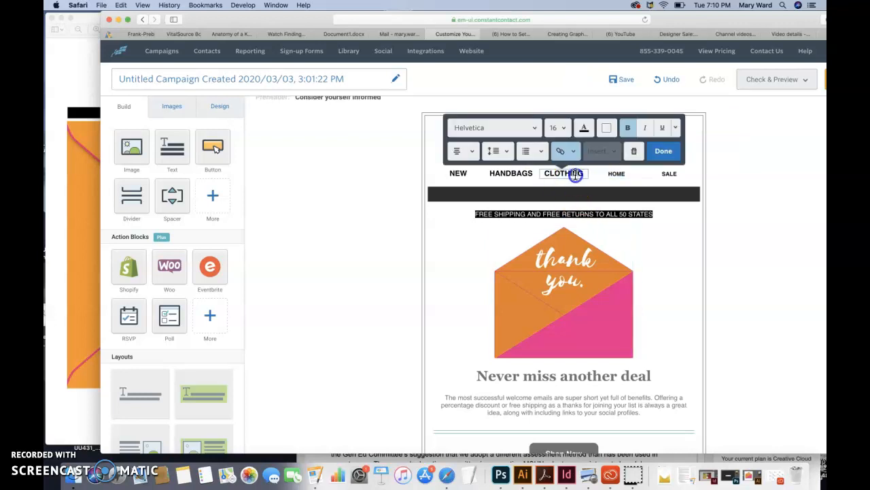
{"action": "double_click", "coordinate": [575, 175]}
{"action": "left_click", "coordinate": [632, 144]}
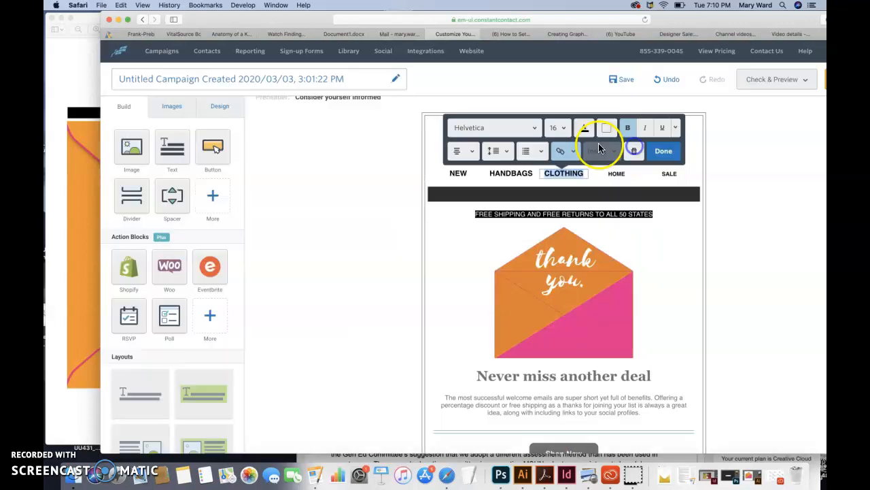
{"action": "left_click", "coordinate": [563, 128]}
{"action": "left_click", "coordinate": [563, 230]}
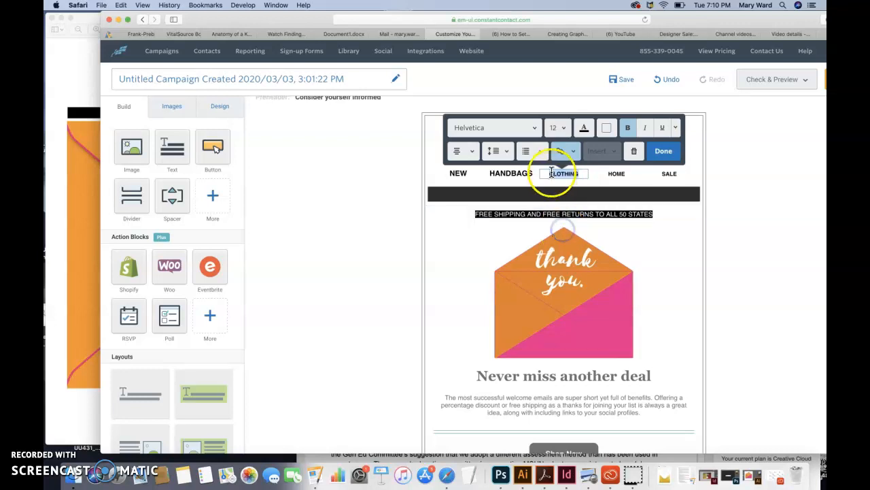
Set the font size of the HANDBAGS and NEW entries in the navigation row to 12.
{"action": "left_click", "coordinate": [527, 174]}
{"action": "left_click", "coordinate": [510, 127]}
{"action": "left_click", "coordinate": [510, 214]}
{"action": "left_click", "coordinate": [459, 174]}
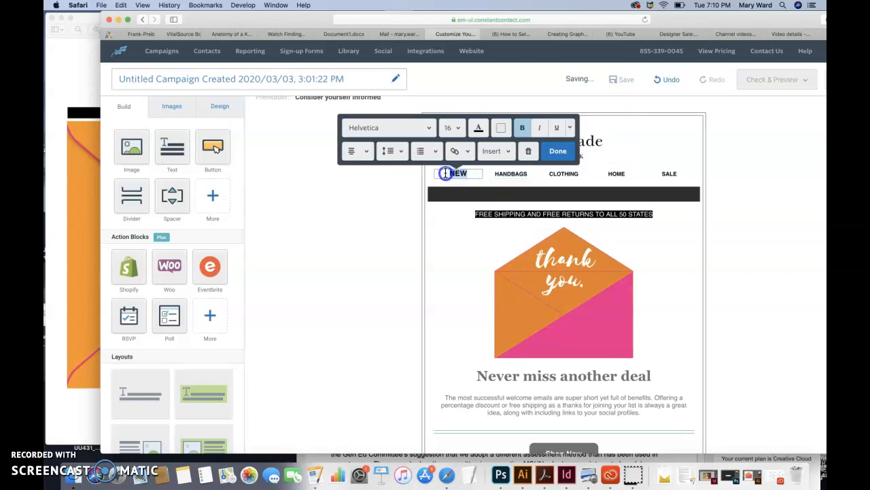
{"action": "left_click", "coordinate": [460, 130]}
{"action": "left_click", "coordinate": [463, 230]}
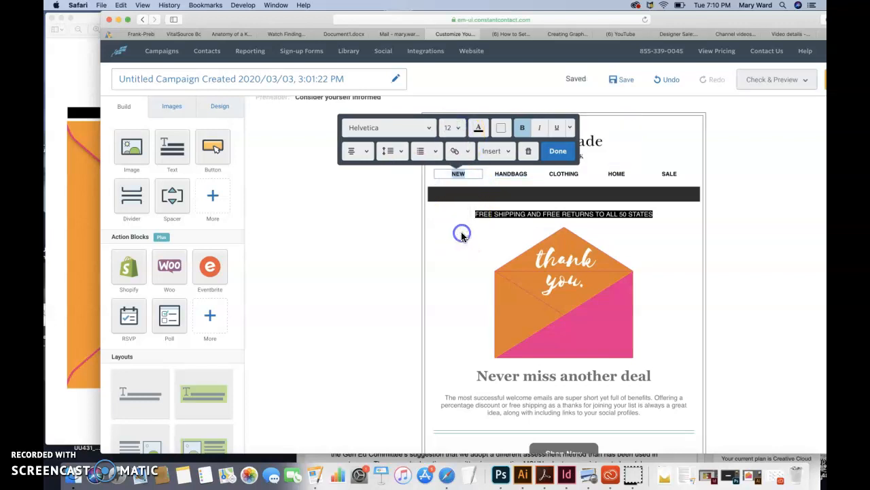
{"action": "left_click", "coordinate": [382, 239]}
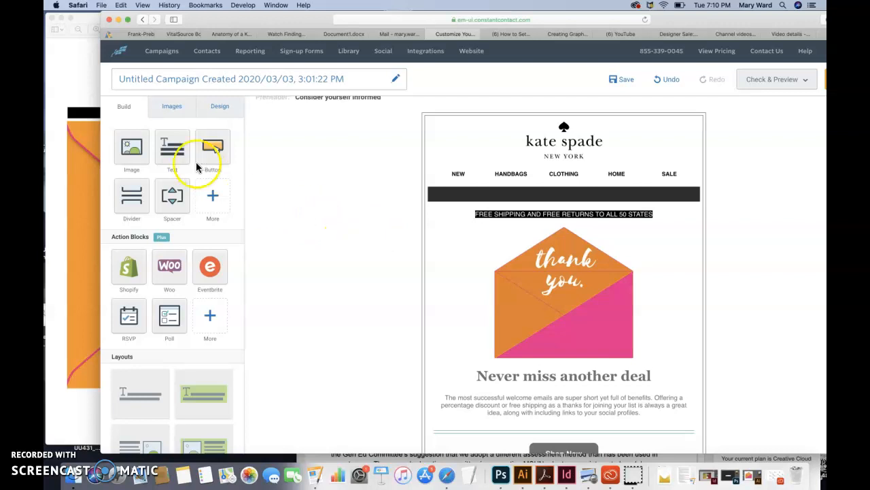
Check the navigation row against the reference image e39.png and duplicate the row directly below itself.
{"action": "left_click", "coordinate": [74, 105]}
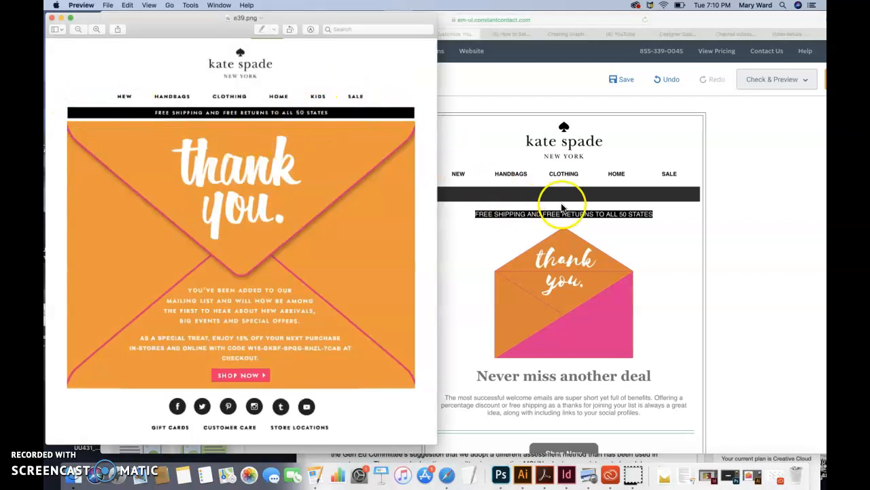
{"action": "left_click", "coordinate": [775, 236]}
{"action": "left_click", "coordinate": [676, 174]}
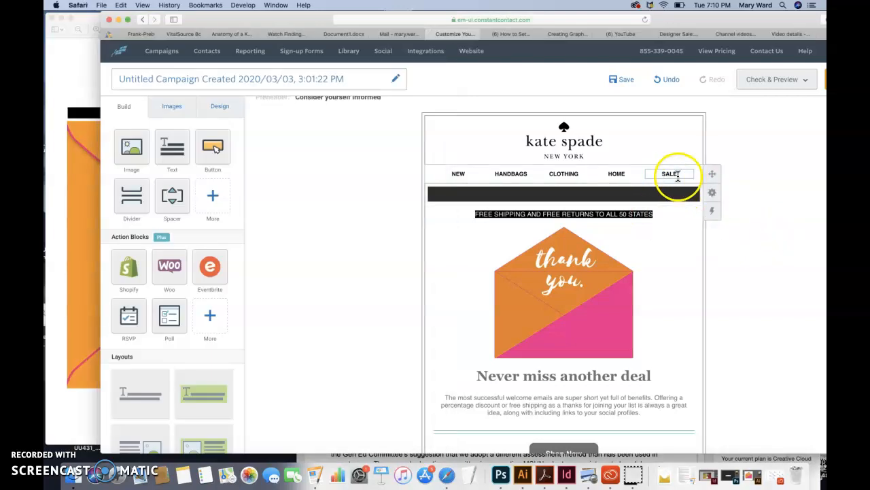
{"action": "left_click_drag", "start_coordinate": [678, 175], "coordinate": [660, 174]}
{"action": "left_click", "coordinate": [775, 232]}
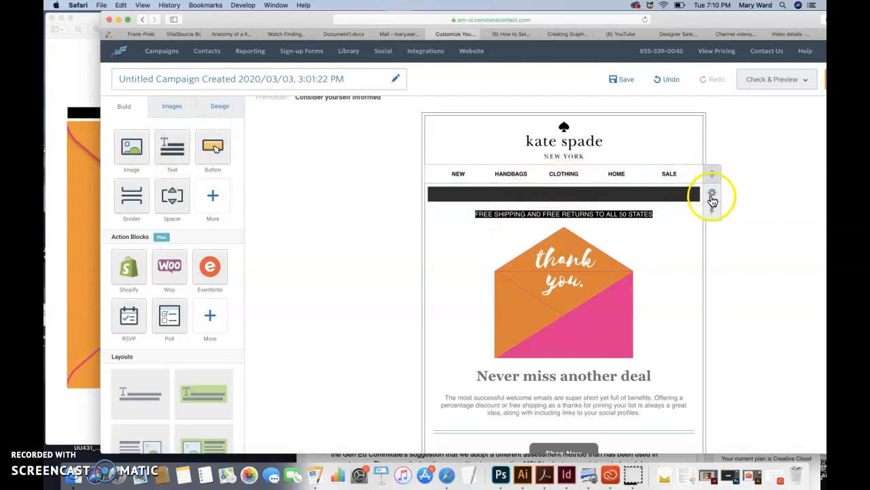
{"action": "left_click", "coordinate": [713, 196]}
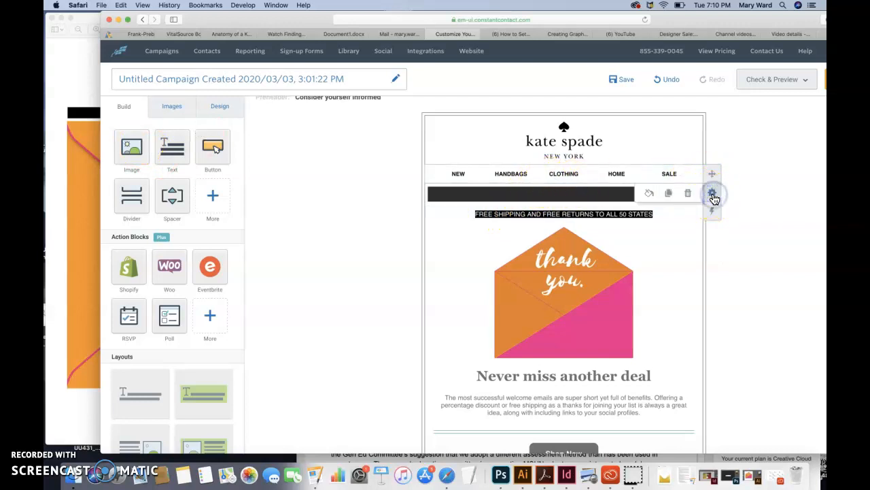
{"action": "left_click", "coordinate": [670, 195]}
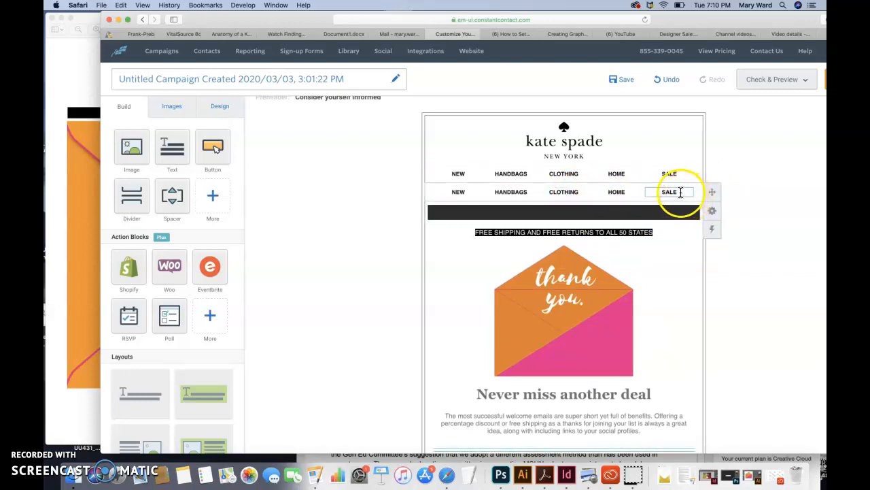
Delete the SALE, HOME, CLOTHING and HANDBAGS blocks from the duplicated navigation row, keeping only NEW.
{"action": "left_click", "coordinate": [692, 197]}
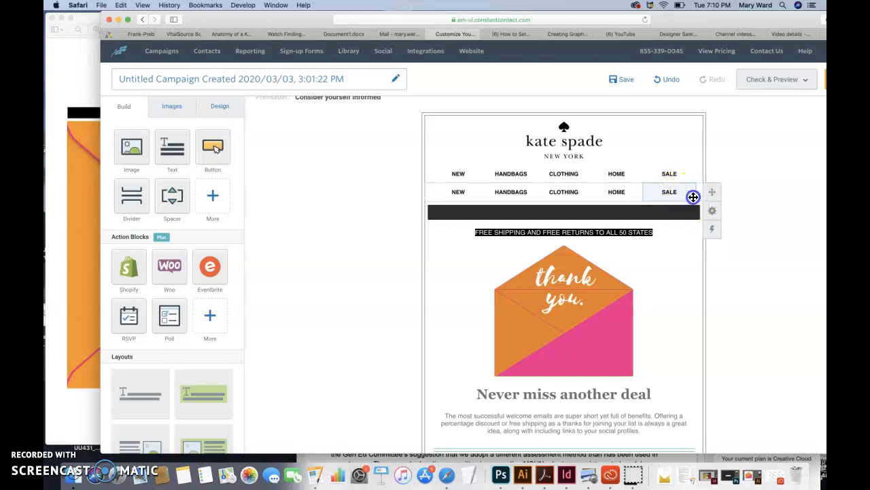
{"action": "left_click", "coordinate": [694, 197]}
{"action": "left_click", "coordinate": [687, 193]}
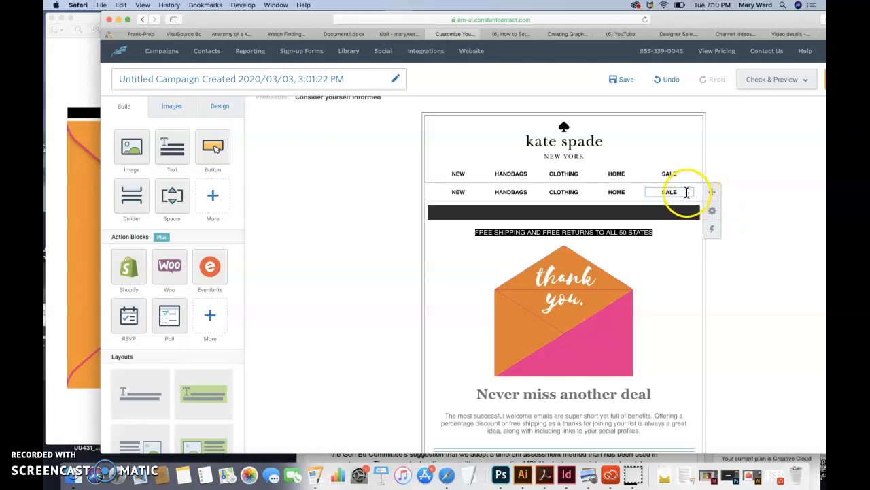
{"action": "left_click", "coordinate": [693, 194]}
{"action": "left_click", "coordinate": [739, 169]}
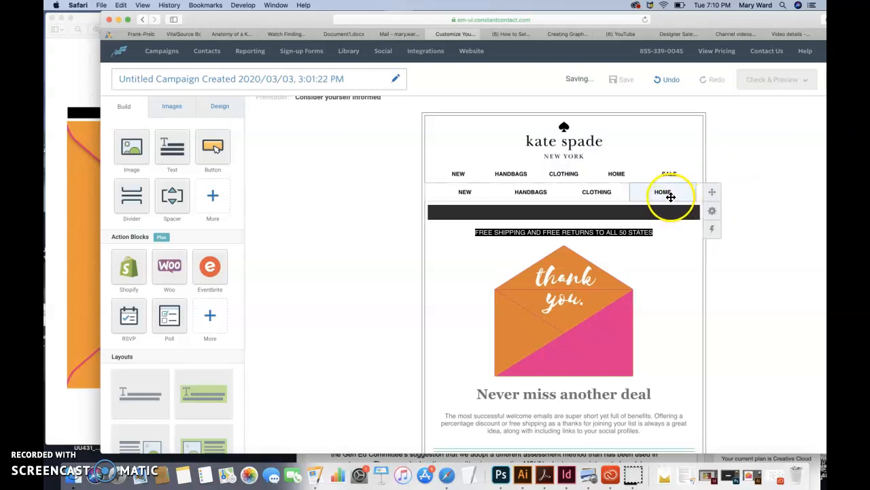
{"action": "left_click", "coordinate": [670, 197]}
{"action": "left_click", "coordinate": [732, 170]}
{"action": "left_click", "coordinate": [657, 194]}
{"action": "left_click", "coordinate": [722, 175]}
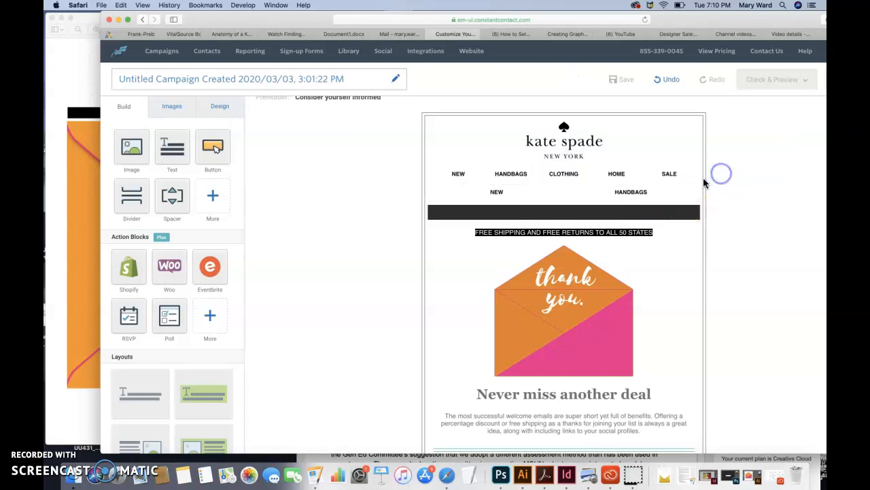
{"action": "left_click", "coordinate": [647, 192]}
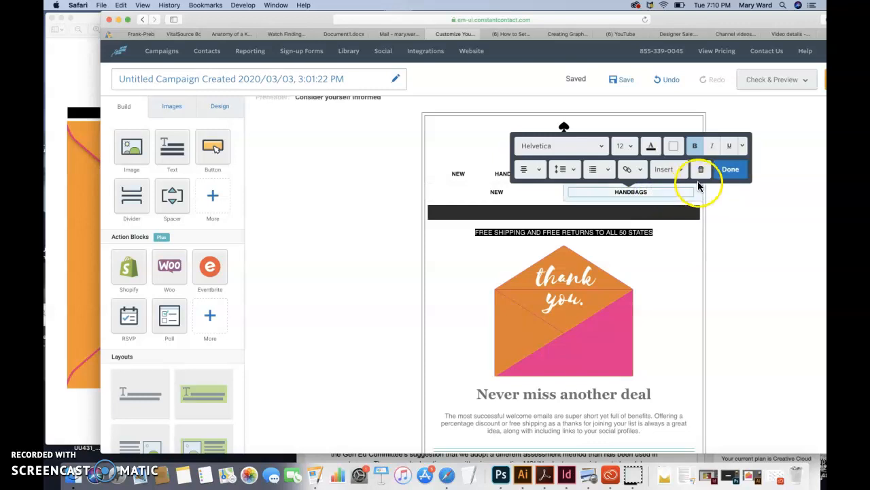
{"action": "left_click", "coordinate": [701, 170]}
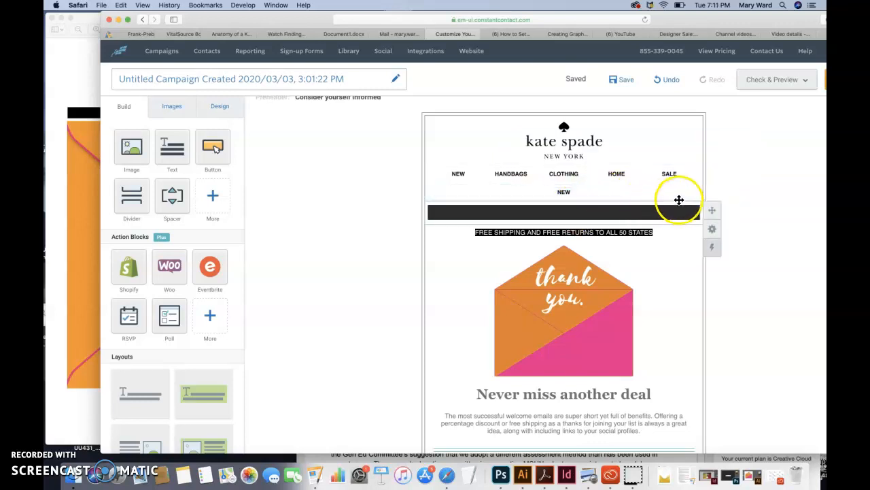
{"action": "left_click", "coordinate": [693, 191]}
{"action": "left_click", "coordinate": [705, 192]}
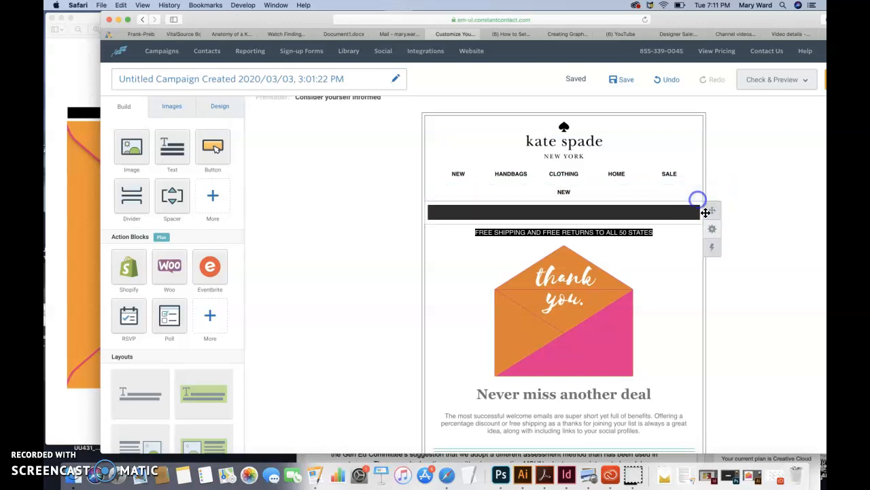
{"action": "left_click", "coordinate": [653, 175]}
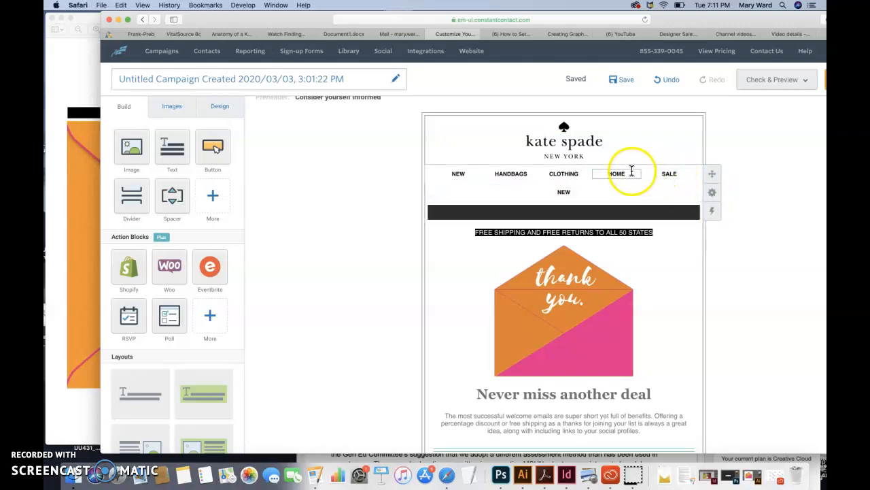
{"action": "scroll", "coordinate": [143, 408], "scroll_direction": "down", "scroll_amount": 10}
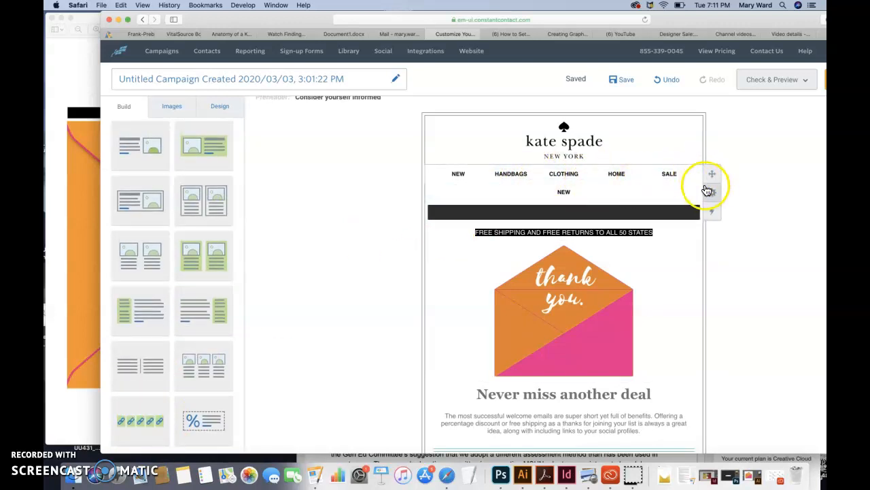
{"action": "mouse_move", "coordinate": [711, 193]}
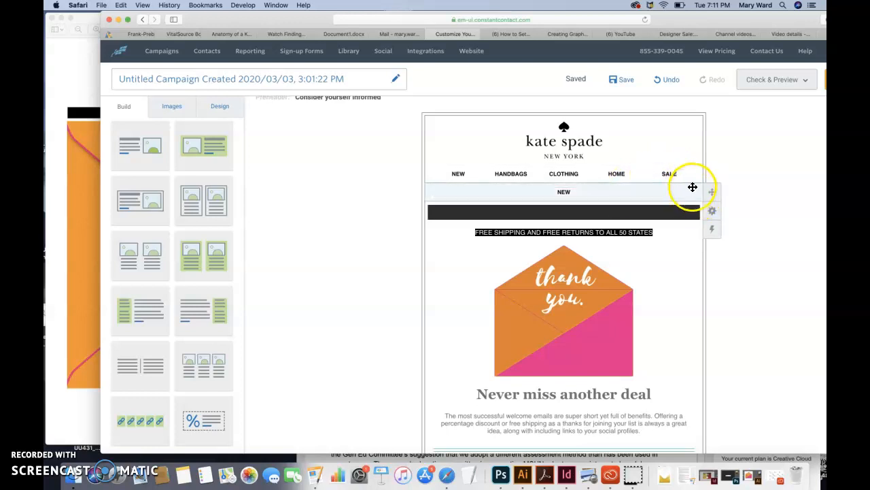
{"action": "left_click", "coordinate": [687, 174]}
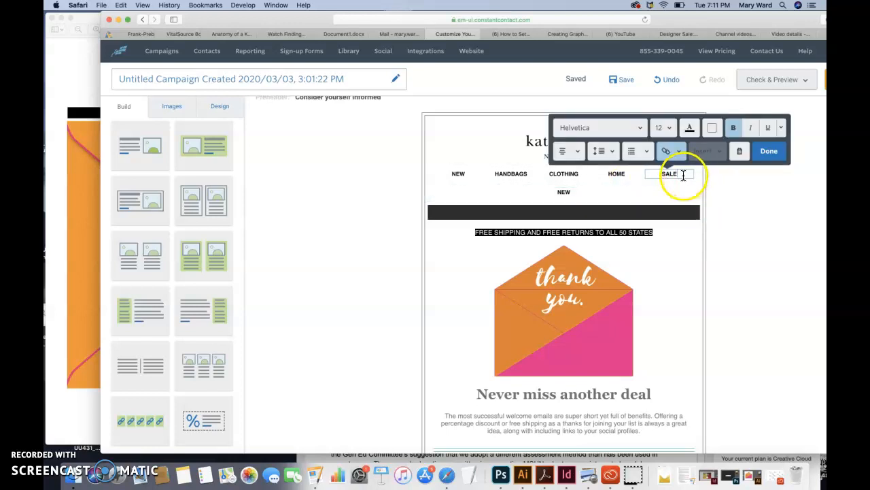
{"action": "left_click", "coordinate": [750, 273]}
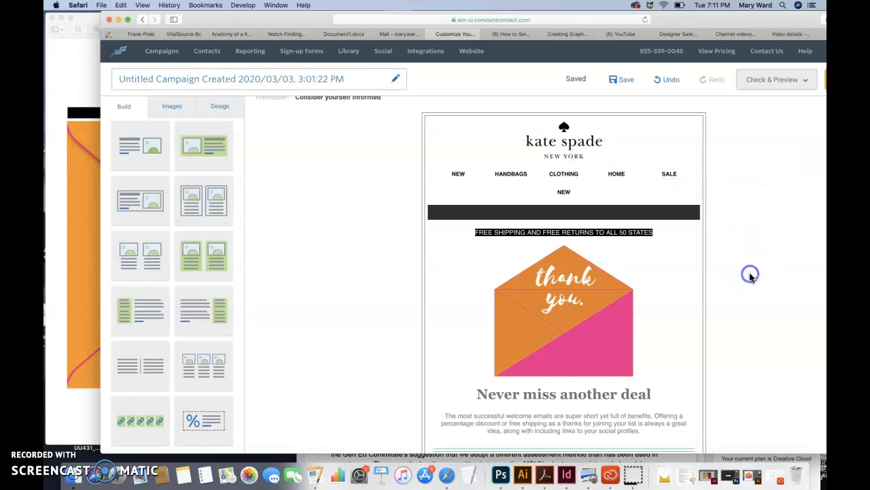
Replace the NEW text in the duplicated row with "FREE SHIPPING AND FREE RETURNS TO ALL 50 STATES".
{"action": "left_click", "coordinate": [576, 193]}
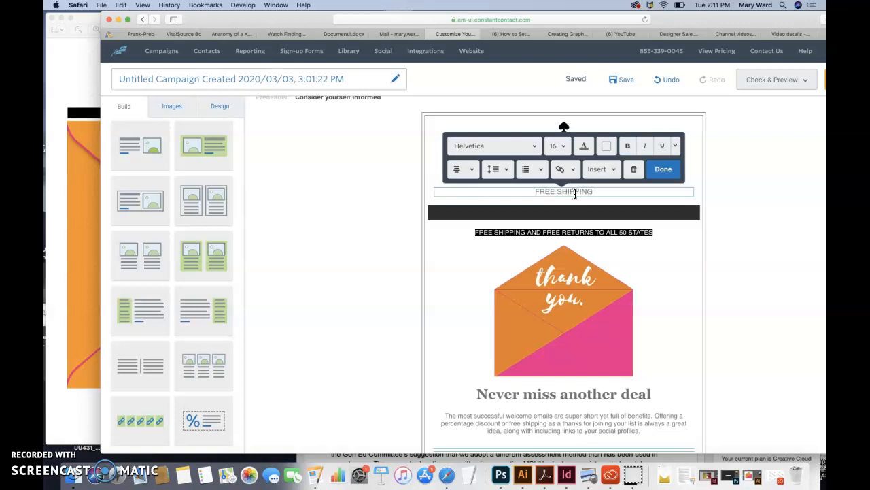
{"action": "type", "text": "AND FREE RETURNS"}
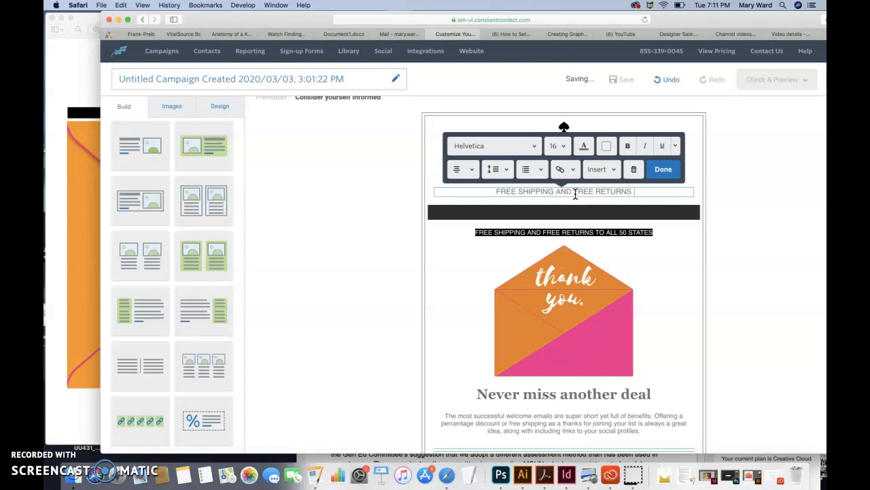
{"action": "type", "text": "50 STATES"}
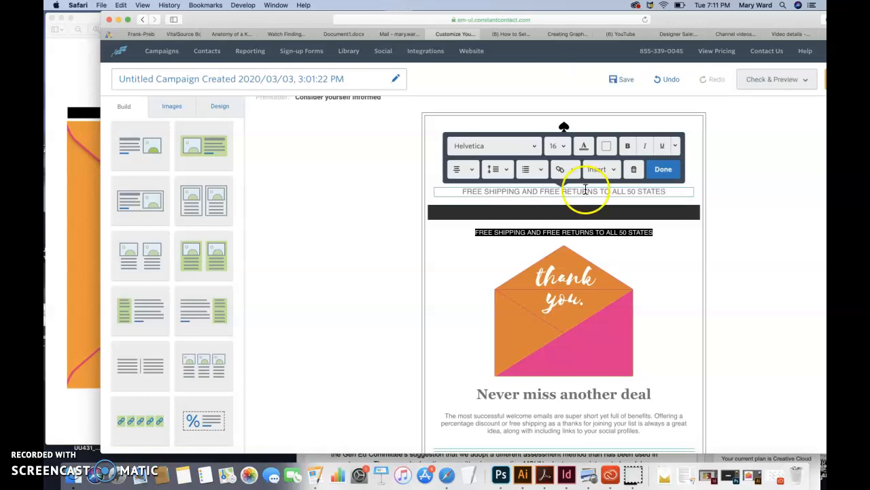
{"action": "left_click_drag", "start_coordinate": [689, 192], "coordinate": [460, 191]}
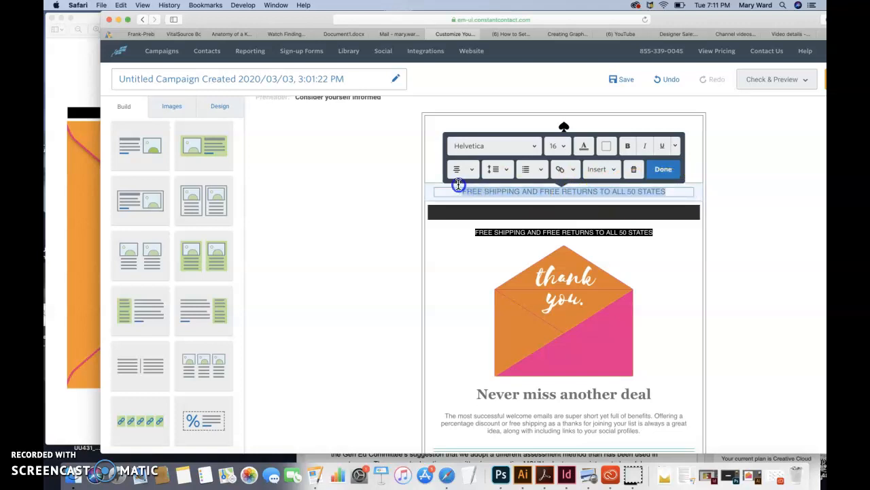
{"action": "left_click", "coordinate": [606, 147]}
{"action": "left_click", "coordinate": [606, 166]}
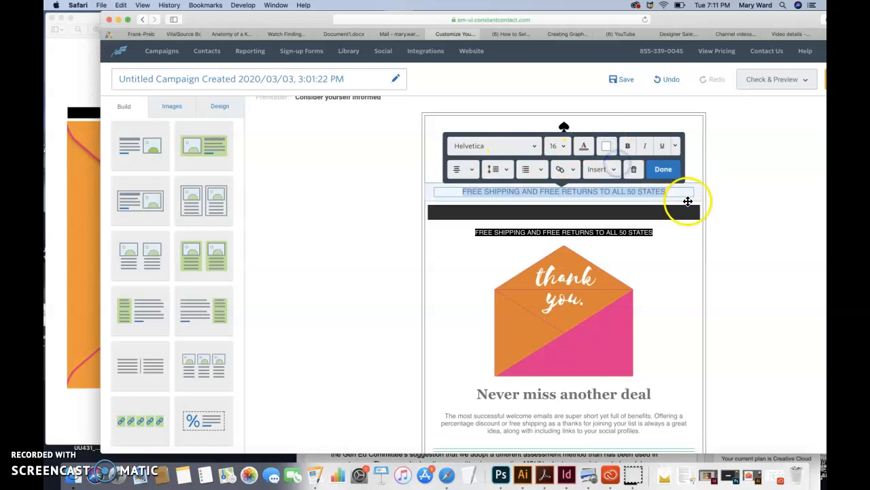
Fill the background of the duplicated FREE SHIPPING row below the navigation with black.
{"action": "left_click", "coordinate": [701, 194]}
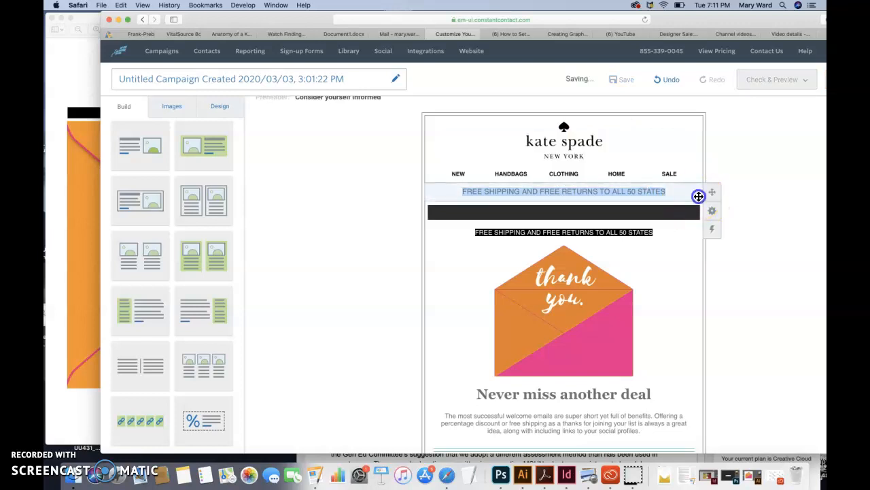
{"action": "left_click", "coordinate": [712, 211]}
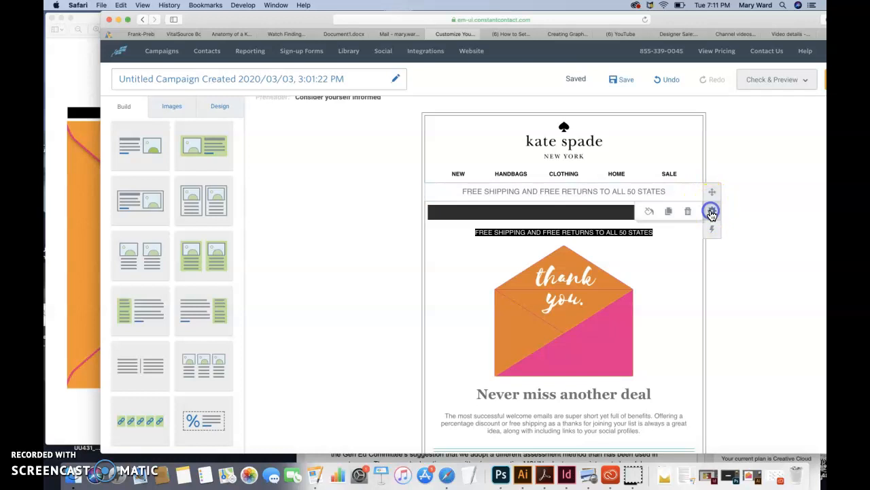
{"action": "left_click", "coordinate": [650, 211]}
{"action": "left_click", "coordinate": [656, 282]}
{"action": "left_click", "coordinate": [726, 245]}
Give the banner text in the black row a black highlight and a white font color.
{"action": "left_click", "coordinate": [615, 192]}
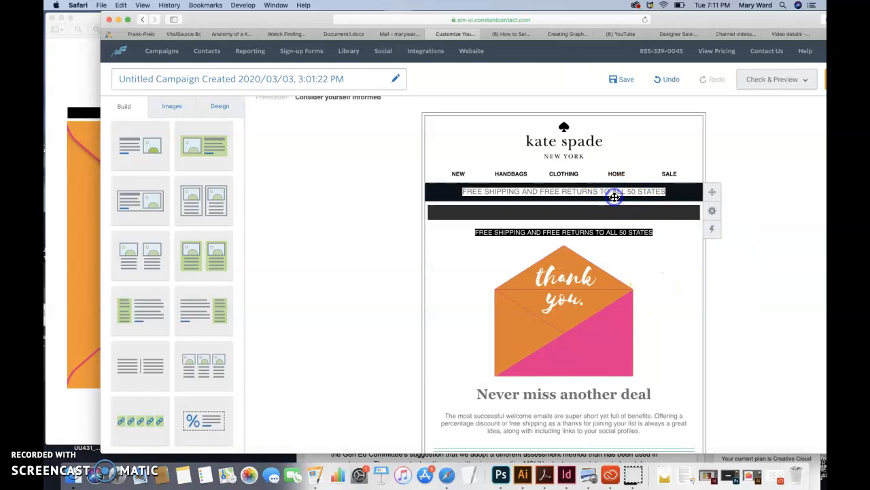
{"action": "left_click", "coordinate": [614, 191]}
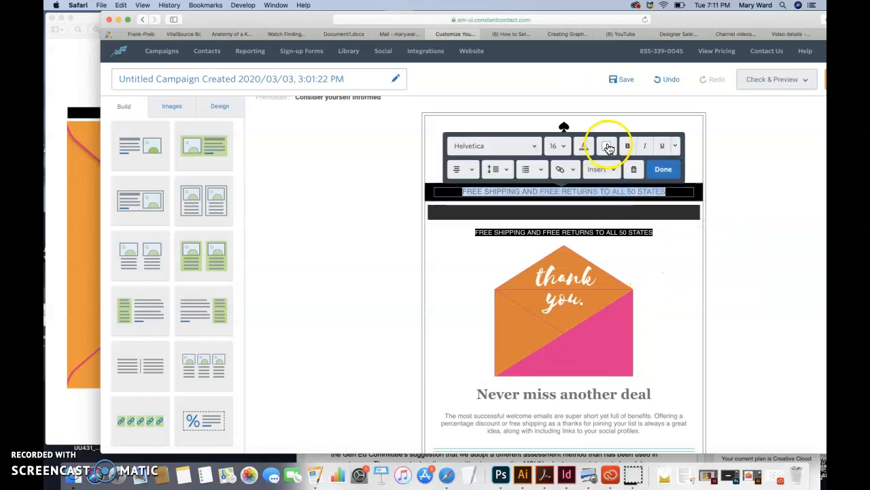
{"action": "left_click", "coordinate": [608, 146]}
{"action": "left_click", "coordinate": [606, 221]}
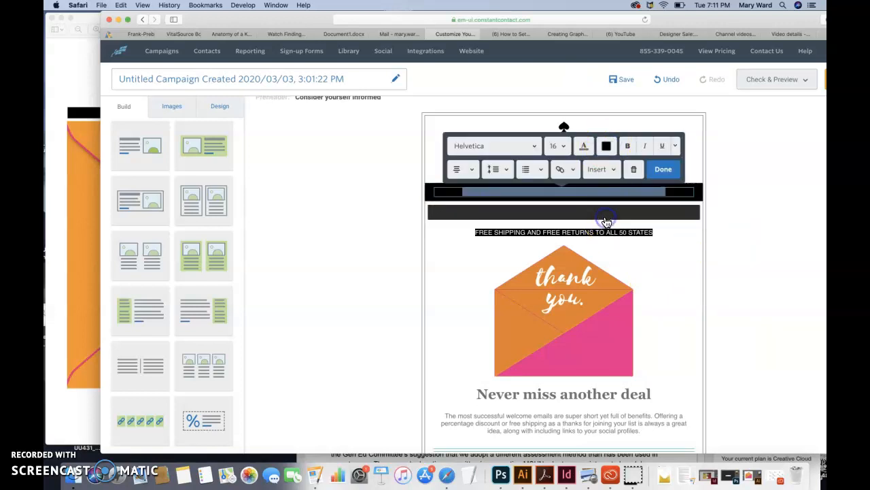
{"action": "left_click", "coordinate": [583, 147]}
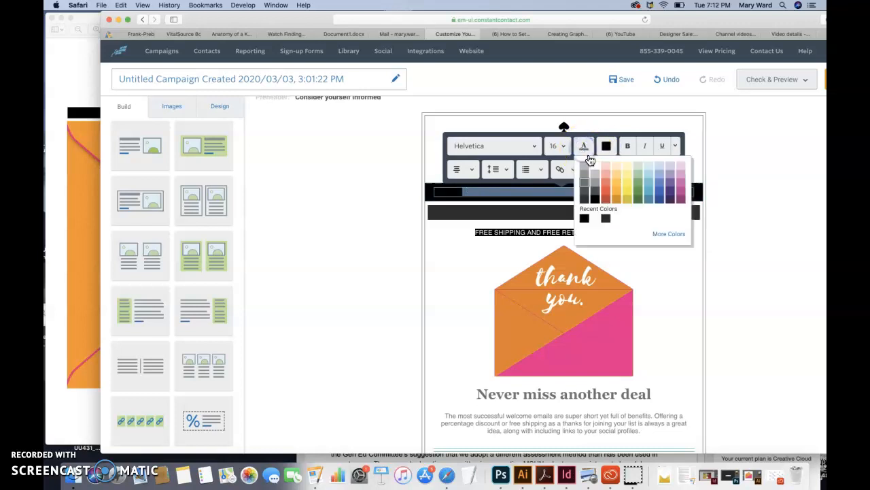
{"action": "left_click", "coordinate": [586, 167]}
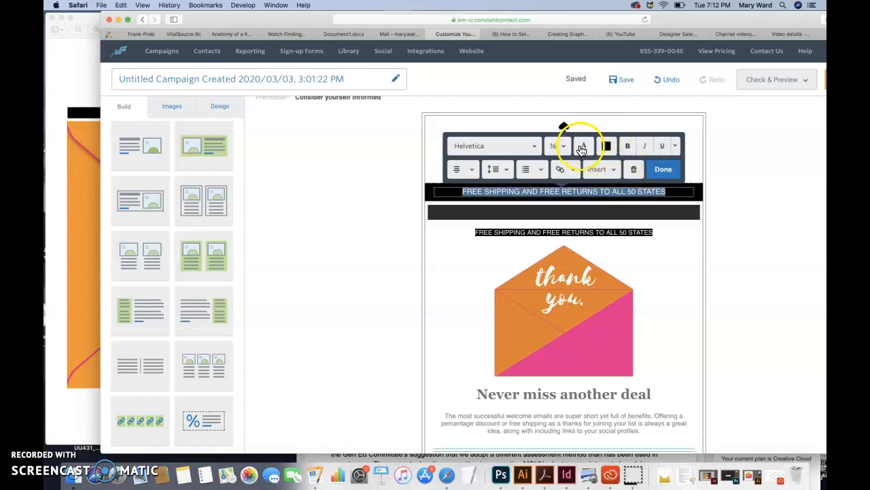
{"action": "left_click", "coordinate": [765, 222]}
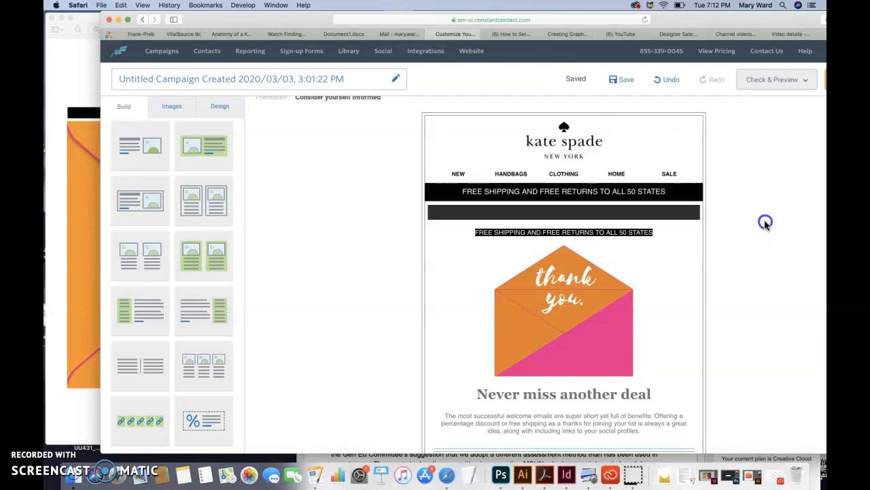
Delete the old free shipping text block and the dark divider bar between the new banner and the envelope image.
{"action": "left_click", "coordinate": [686, 216]}
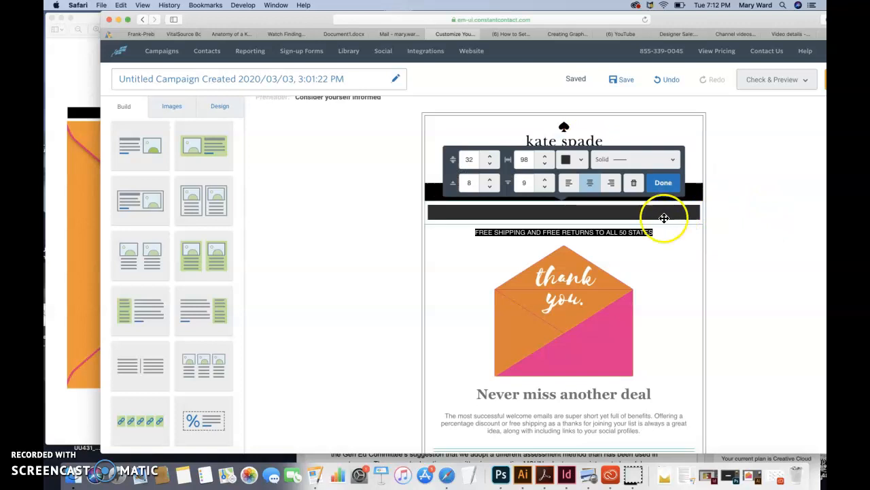
{"action": "left_click", "coordinate": [736, 226]}
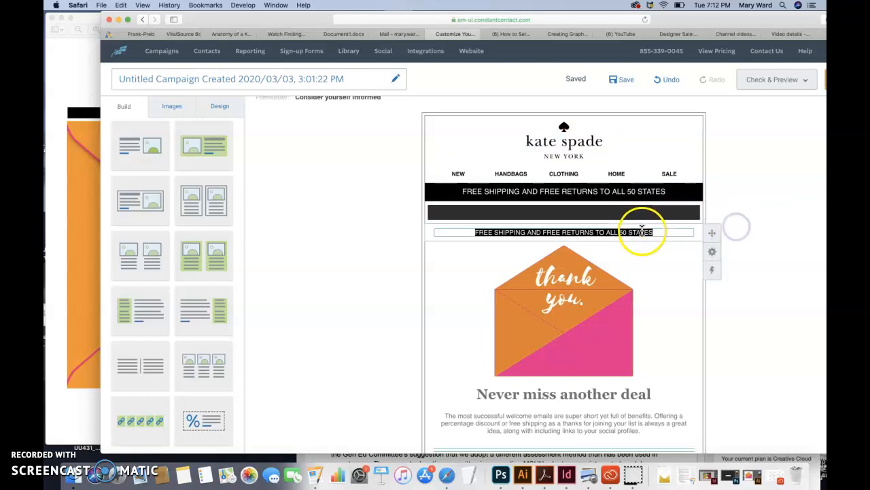
{"action": "left_click_drag", "start_coordinate": [649, 233], "coordinate": [656, 234]}
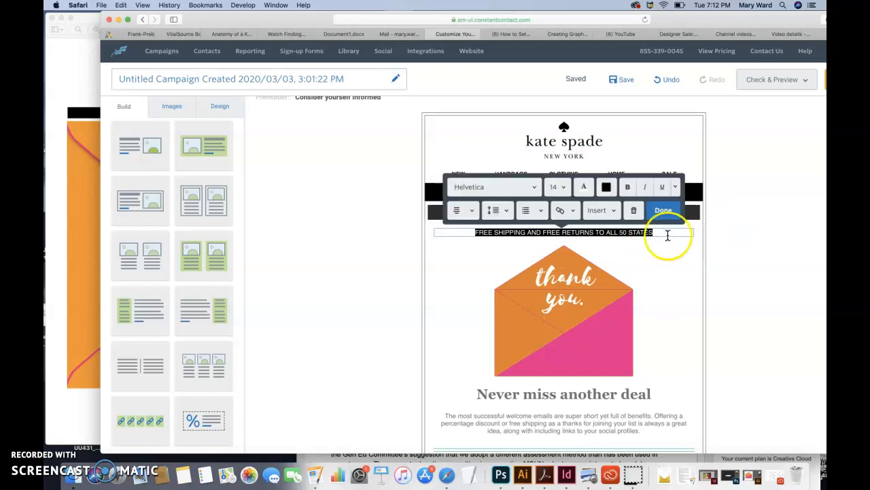
{"action": "left_click", "coordinate": [634, 212]}
{"action": "left_click", "coordinate": [653, 215]}
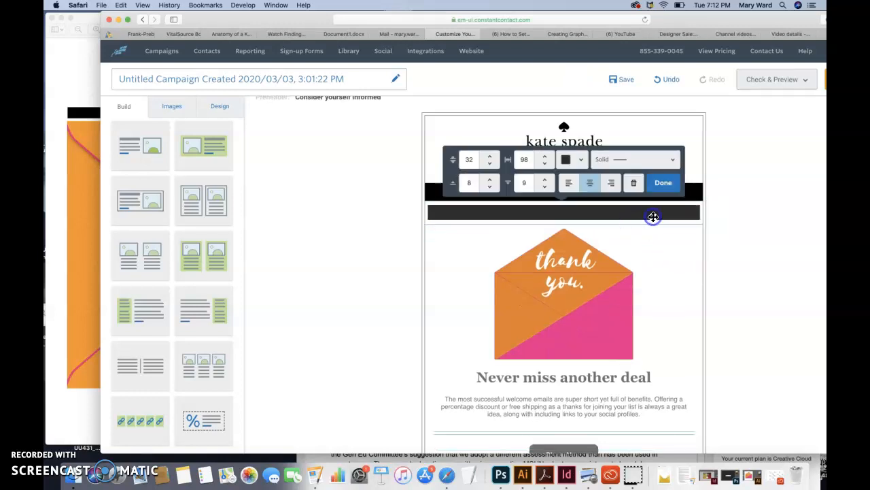
{"action": "left_click", "coordinate": [634, 182]}
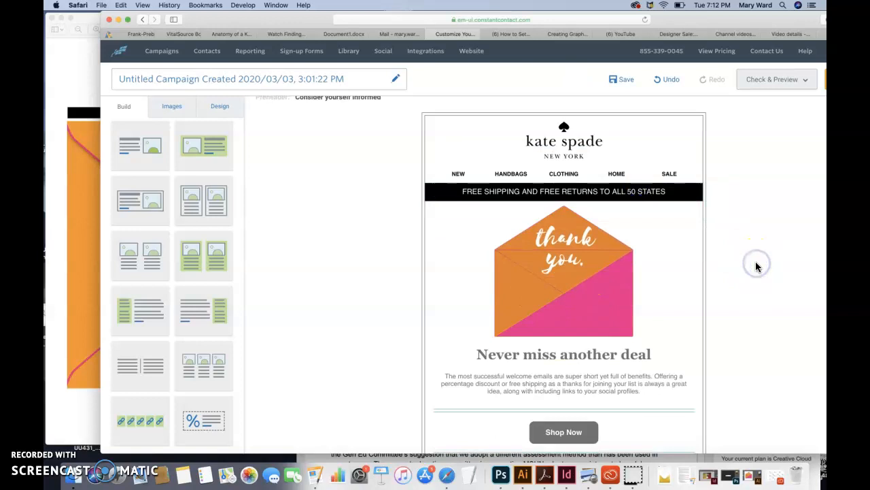
Check the banner against the reference image e39.png and make its text bold at size 12.
{"action": "left_click", "coordinate": [68, 204]}
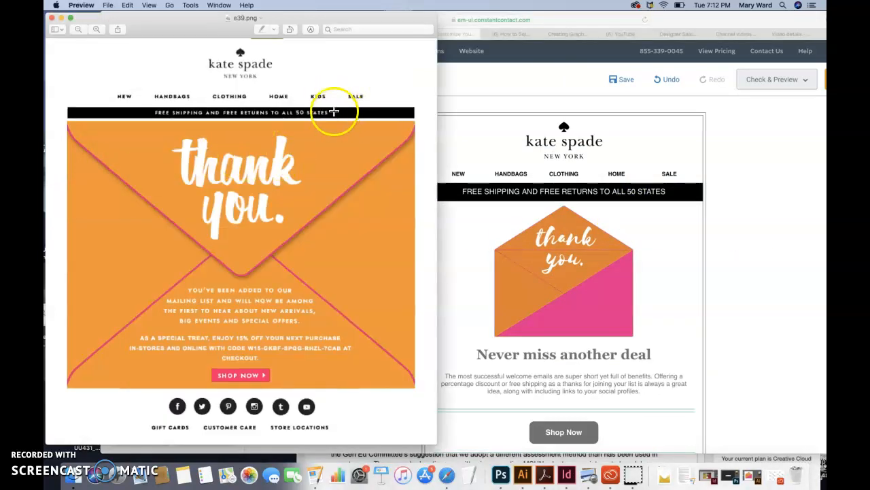
{"action": "left_click", "coordinate": [572, 192]}
{"action": "left_click", "coordinate": [572, 192]}
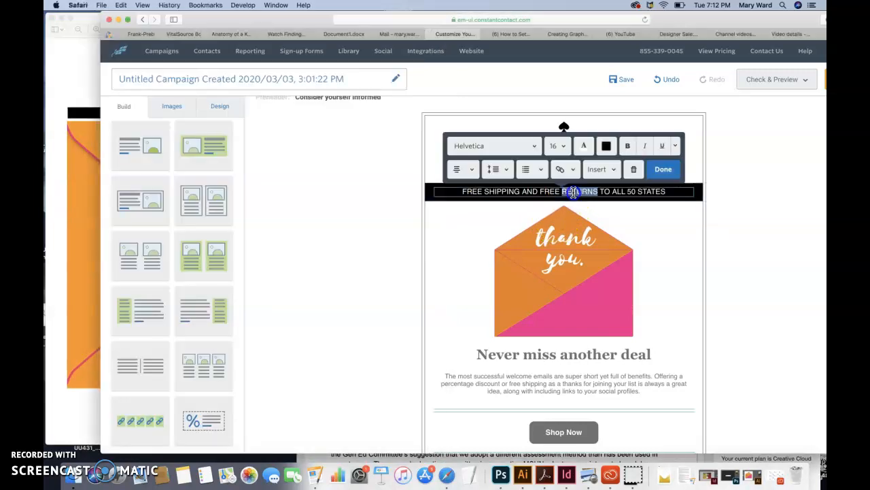
{"action": "triple_click", "coordinate": [574, 192]}
{"action": "left_click", "coordinate": [625, 149]}
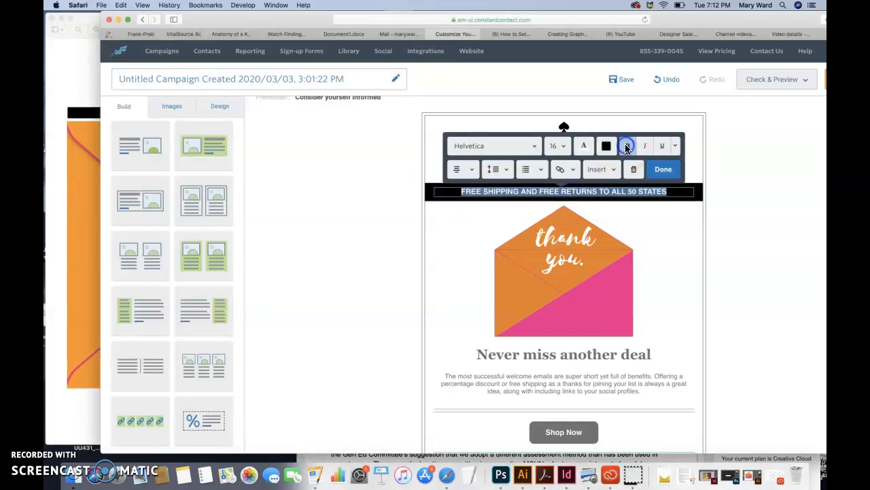
{"action": "left_click", "coordinate": [556, 146]}
{"action": "left_click", "coordinate": [559, 249]}
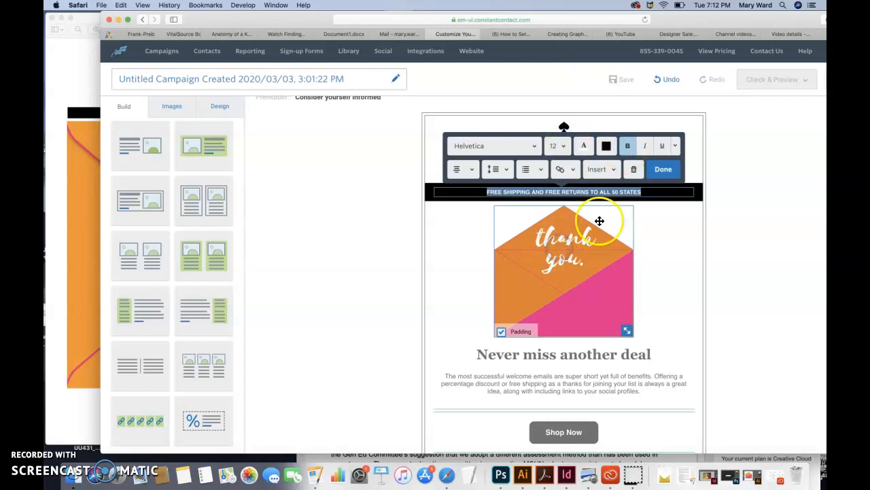
{"action": "left_click", "coordinate": [741, 212]}
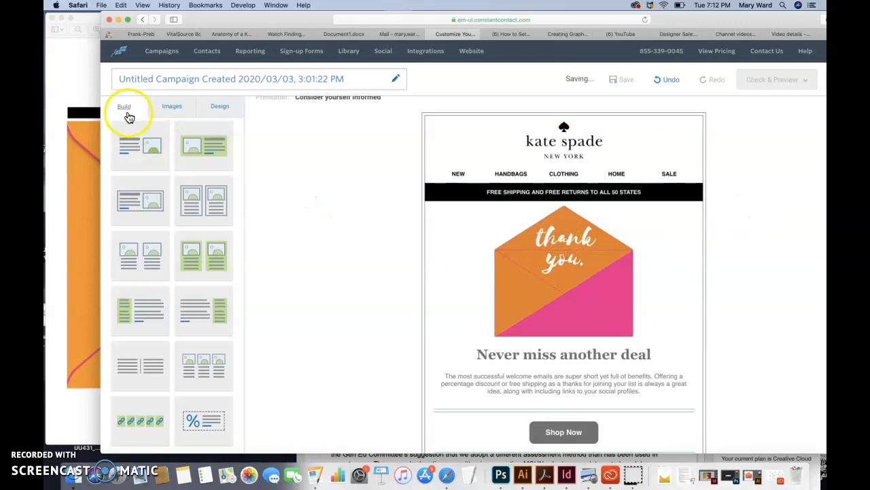
Compare the envelope text and SHOP NOW button in e39.png with the text and button blocks available for the email.
{"action": "left_click", "coordinate": [83, 83]}
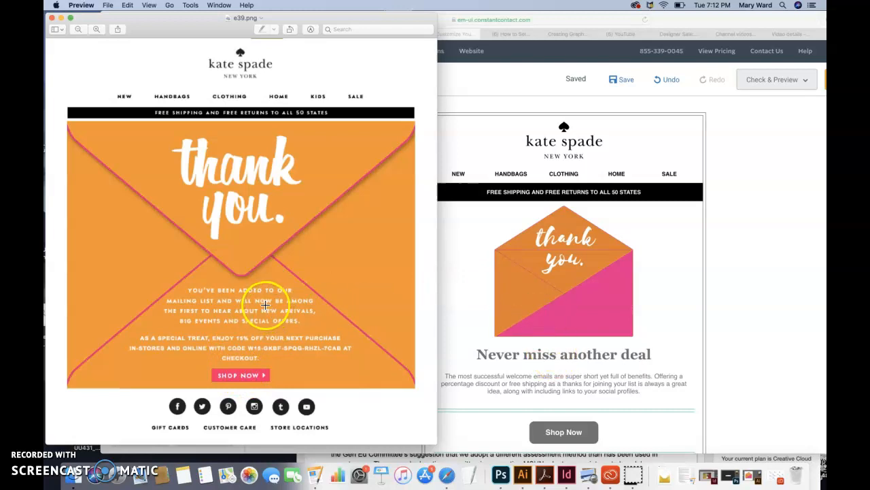
{"action": "left_click", "coordinate": [785, 329]}
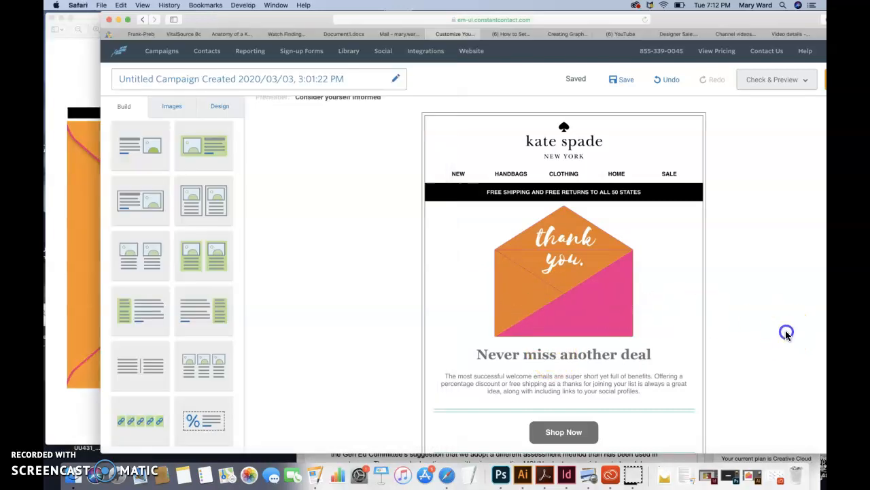
{"action": "scroll", "coordinate": [138, 162], "scroll_direction": "up", "scroll_amount": 5}
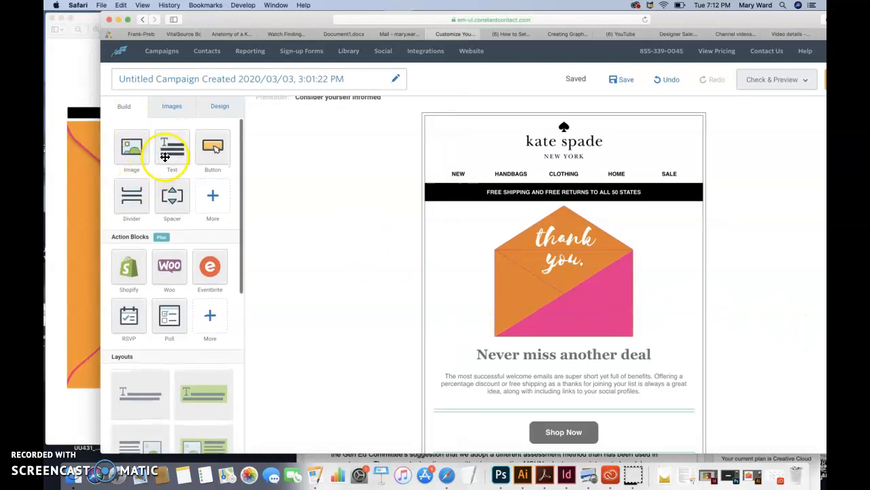
{"action": "mouse_move", "coordinate": [178, 151]}
{"action": "left_mouse_down"}
{"action": "mouse_move", "coordinate": [446, 294]}
{"action": "mouse_move", "coordinate": [548, 303]}
{"action": "mouse_move", "coordinate": [558, 345]}
{"action": "mouse_move", "coordinate": [569, 295]}
{"action": "mouse_move", "coordinate": [559, 285]}
{"action": "mouse_move", "coordinate": [531, 291]}
{"action": "mouse_move", "coordinate": [527, 313]}
{"action": "mouse_move", "coordinate": [581, 319]}
{"action": "mouse_move", "coordinate": [557, 349]}
{"action": "mouse_move", "coordinate": [559, 311]}
{"action": "mouse_move", "coordinate": [558, 348]}
{"action": "mouse_move", "coordinate": [558, 329]}
{"action": "mouse_move", "coordinate": [555, 339]}
{"action": "mouse_move", "coordinate": [439, 316]}
{"action": "mouse_move", "coordinate": [294, 275]}
{"action": "mouse_move", "coordinate": [179, 158]}
{"action": "left_mouse_up"}
{"action": "left_click", "coordinate": [221, 148]}
{"action": "left_click", "coordinate": [57, 182]}
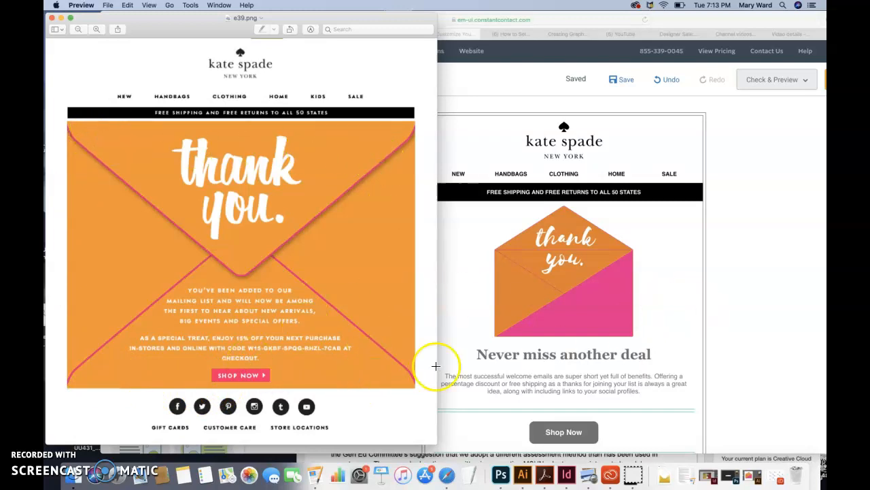
{"action": "left_click", "coordinate": [746, 328]}
Try a button block directly below the envelope image and remove it again.
{"action": "left_click_drag", "start_coordinate": [210, 140], "coordinate": [569, 352]}
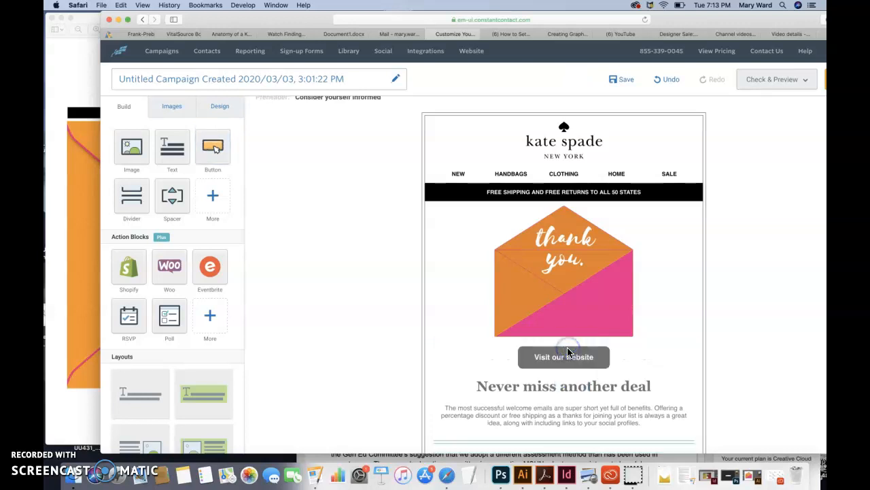
{"action": "left_click", "coordinate": [674, 358]}
{"action": "left_click", "coordinate": [636, 328]}
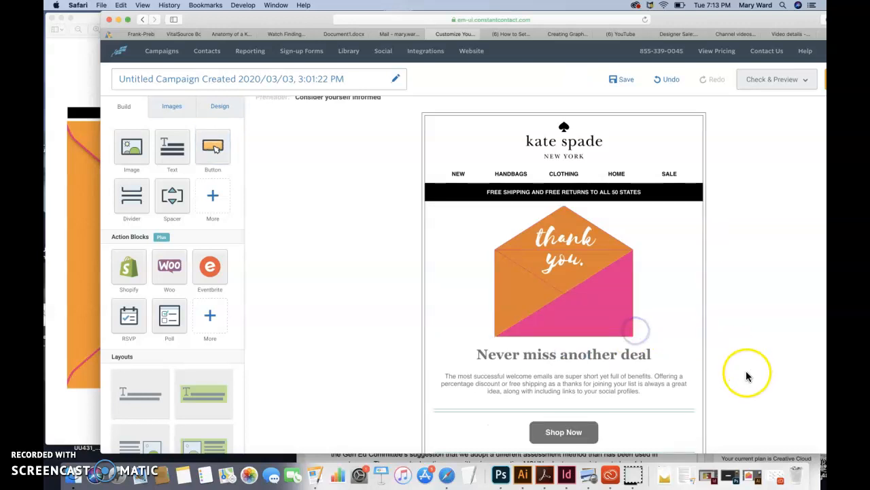
Review e39.png, switch to Envelope.ai in Illustrator, and remove the stroke from the two orange triangles behind the "thank you." text.
{"action": "left_click", "coordinate": [83, 229]}
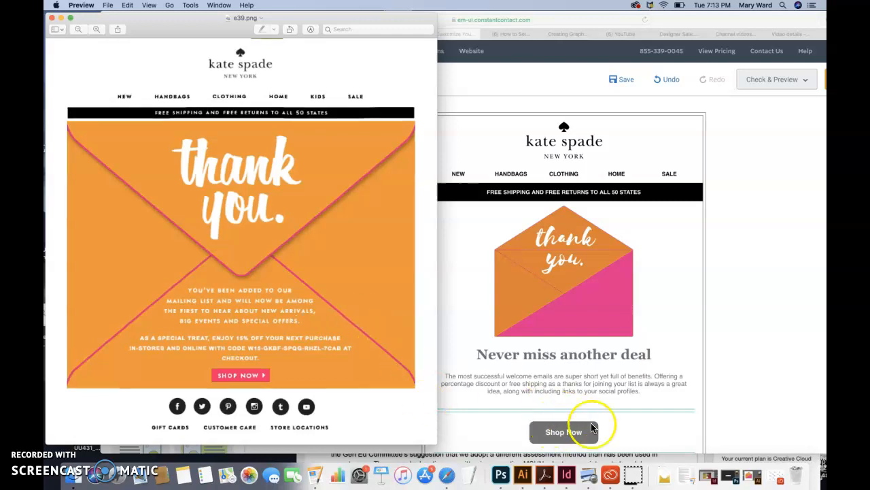
{"action": "left_click", "coordinate": [524, 476]}
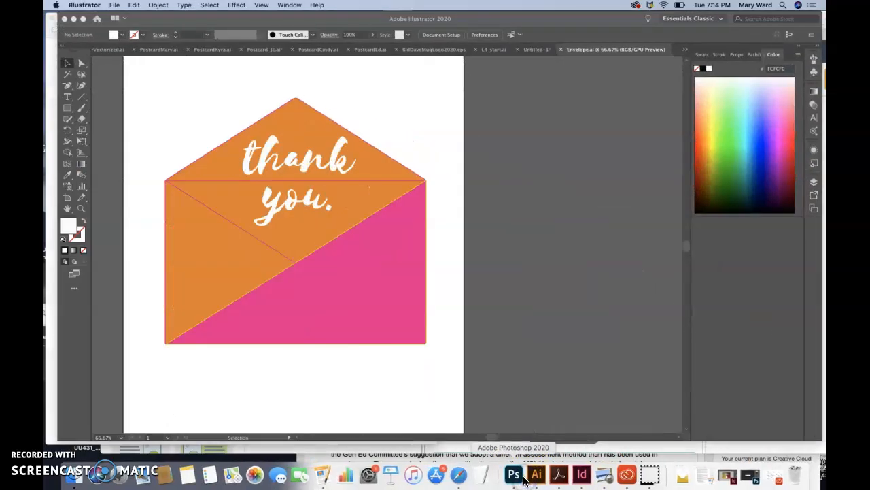
{"action": "left_click", "coordinate": [409, 180]}
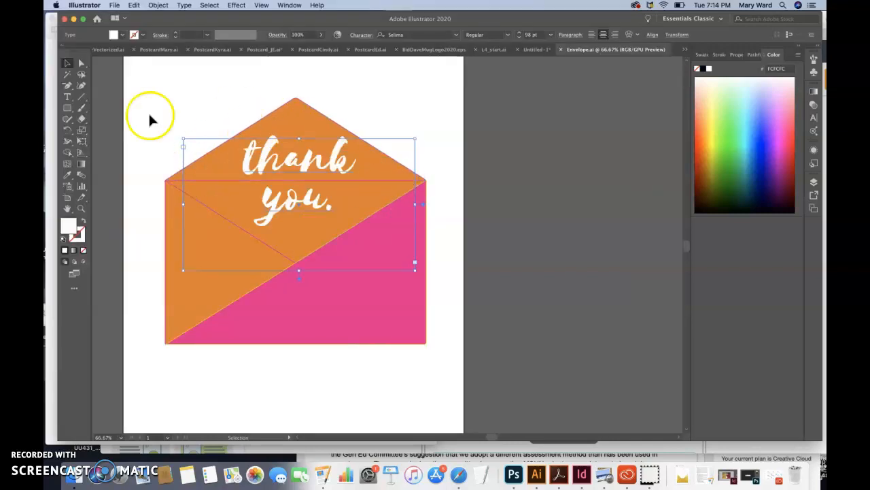
{"action": "left_click", "coordinate": [82, 62]}
{"action": "left_click", "coordinate": [221, 87]}
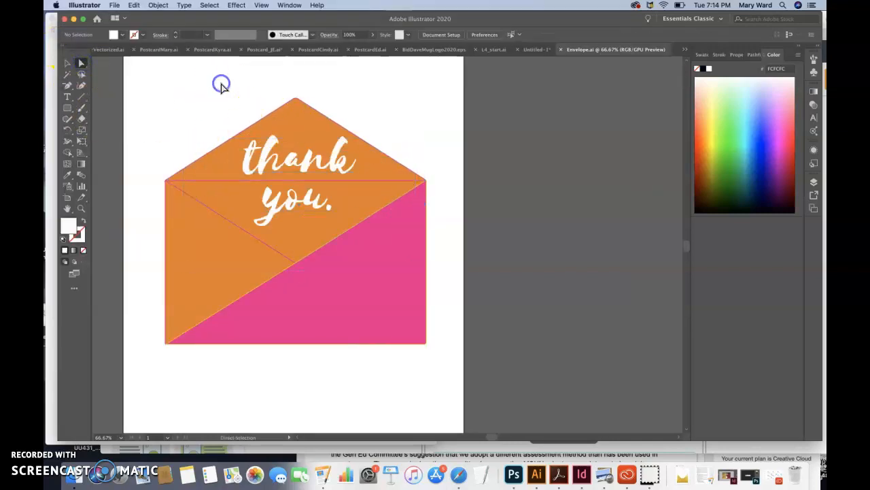
{"action": "left_click", "coordinate": [268, 121]}
{"action": "left_click", "coordinate": [246, 231]}
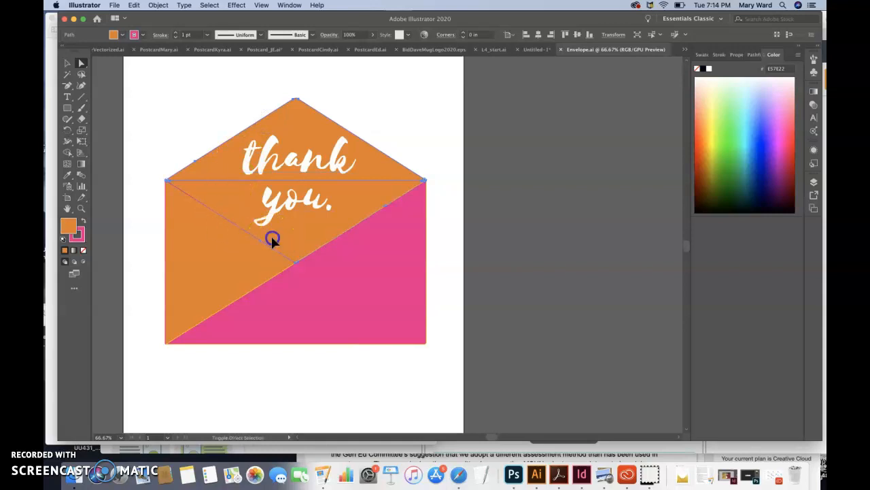
{"action": "left_click", "coordinate": [80, 238]}
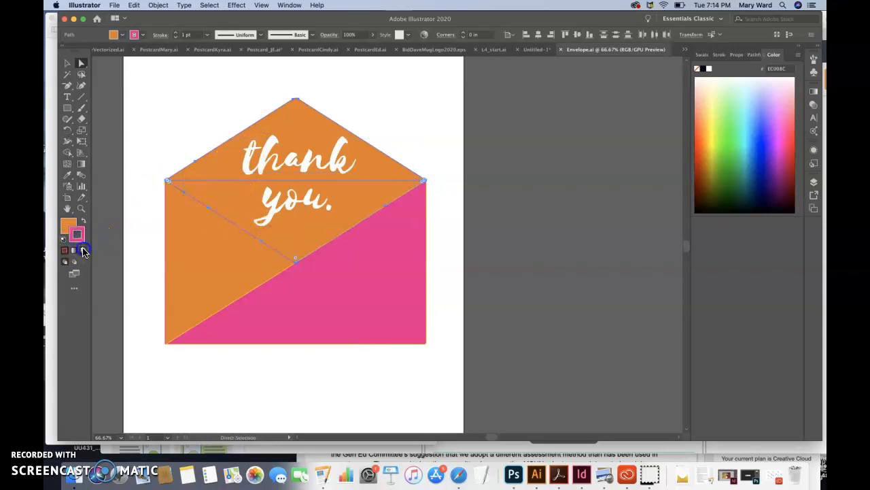
{"action": "left_click", "coordinate": [83, 251]}
Unite the two orange triangles into one shape with Pathfinder and give it a pink EC008C stroke.
{"action": "left_click", "coordinate": [752, 54]}
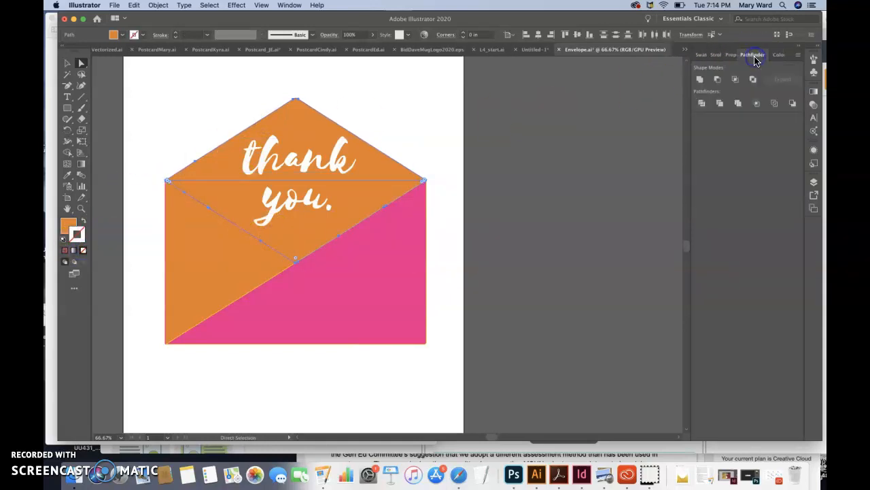
{"action": "left_click", "coordinate": [701, 81]}
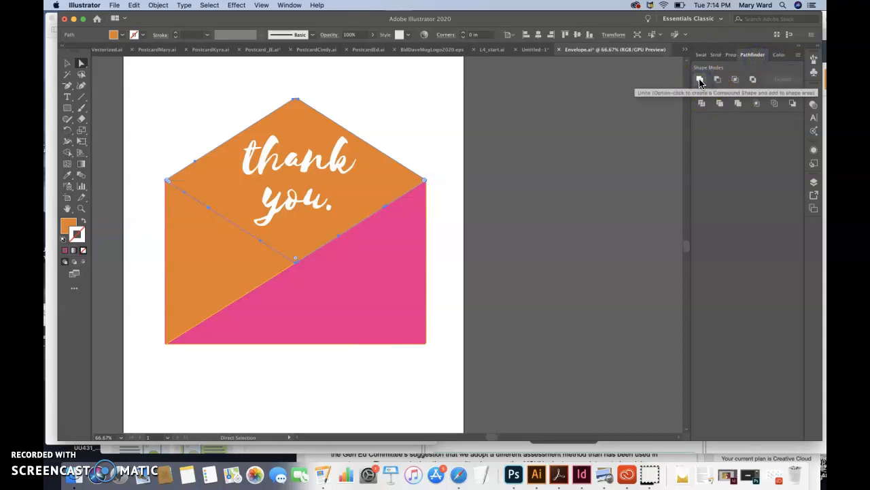
{"action": "left_click", "coordinate": [65, 250]}
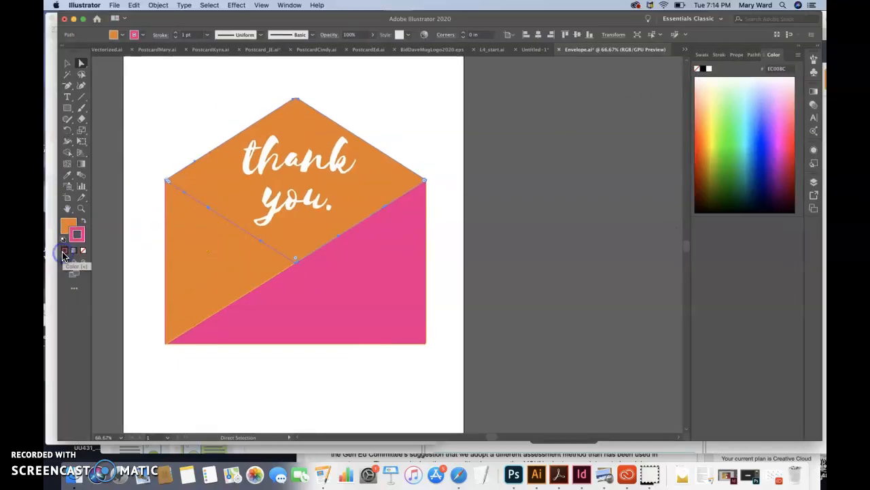
{"action": "left_click", "coordinate": [178, 95]}
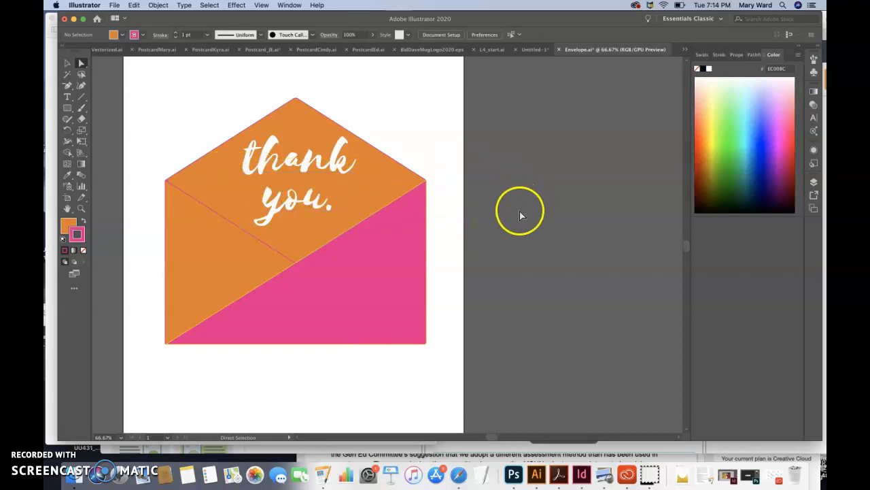
Add an area text frame across the lower part of the envelope, below the "thank you." text.
{"action": "left_click", "coordinate": [68, 96]}
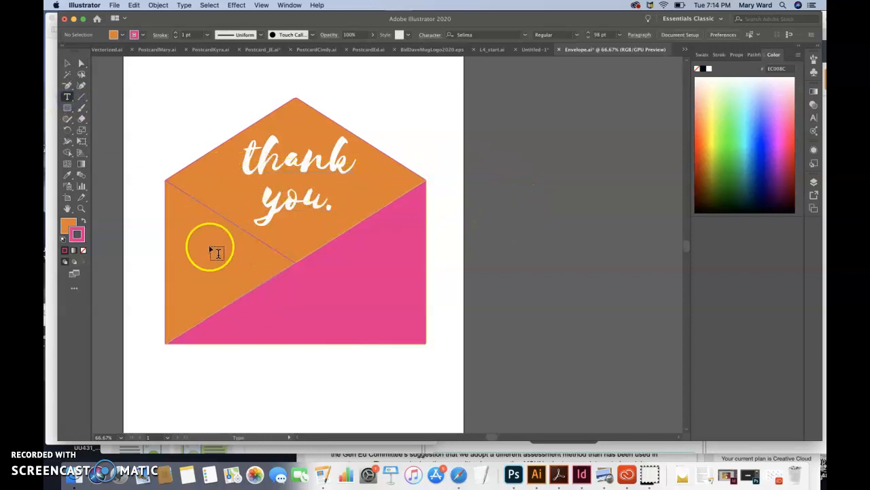
{"action": "left_click_drag", "start_coordinate": [244, 253], "coordinate": [346, 295]}
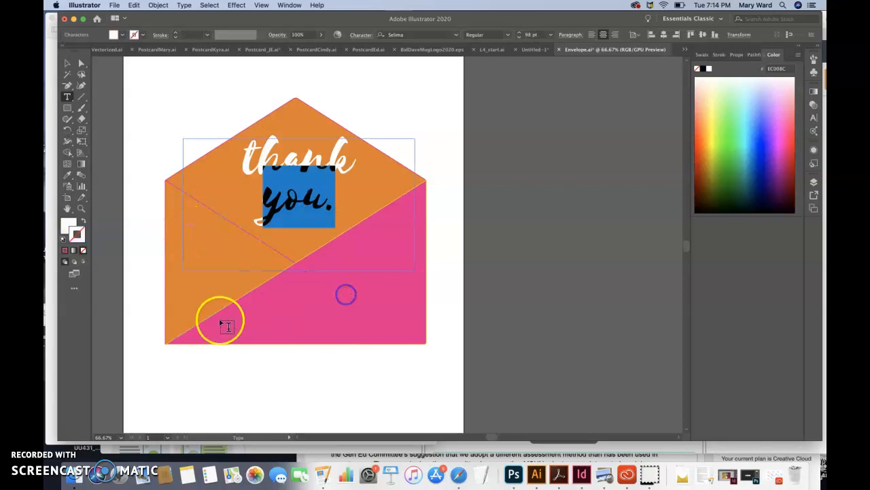
{"action": "left_click", "coordinate": [198, 362]}
{"action": "left_click_drag", "start_coordinate": [175, 267], "coordinate": [416, 333]}
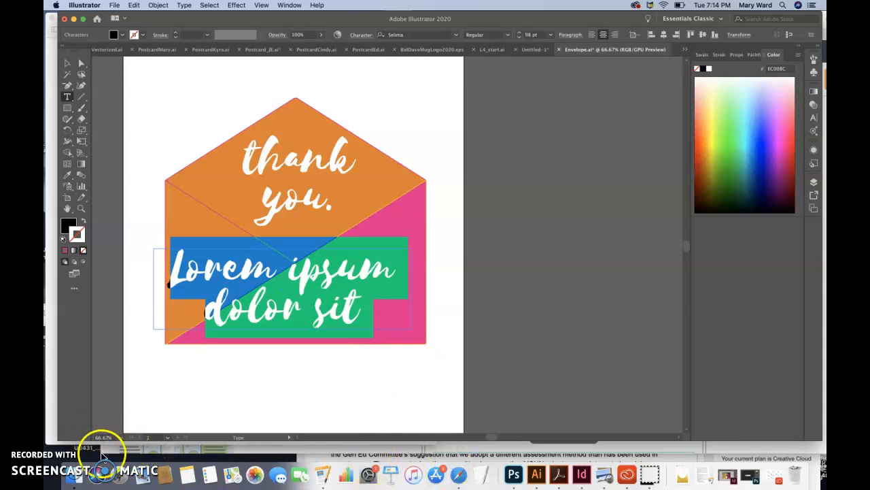
Check the message in e39.png and replace the placeholder with "You've been added to our email list and will now be added amo".
{"action": "left_click", "coordinate": [51, 299]}
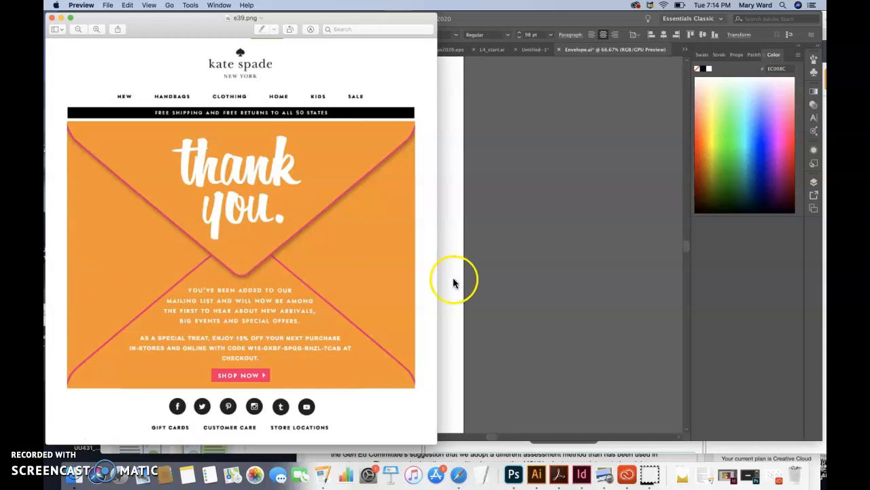
{"action": "left_click", "coordinate": [505, 304]}
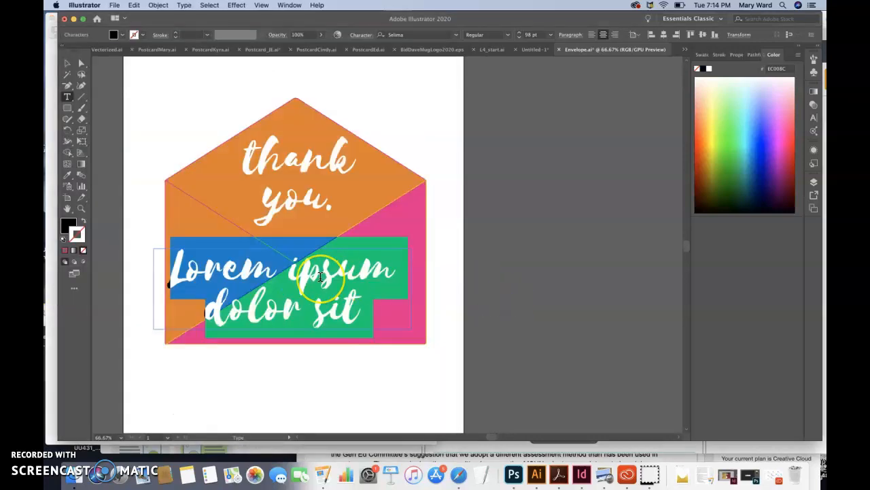
{"action": "type", "text": "You've been"}
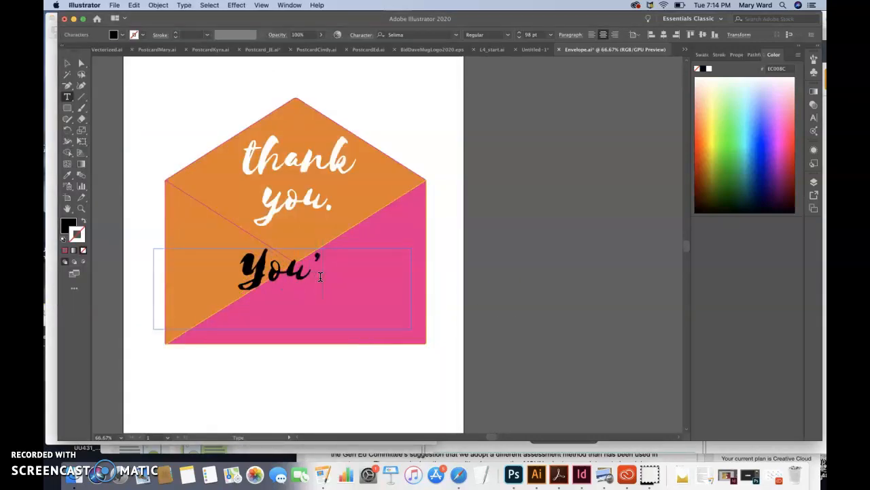
{"action": "type", "text": " added to our"}
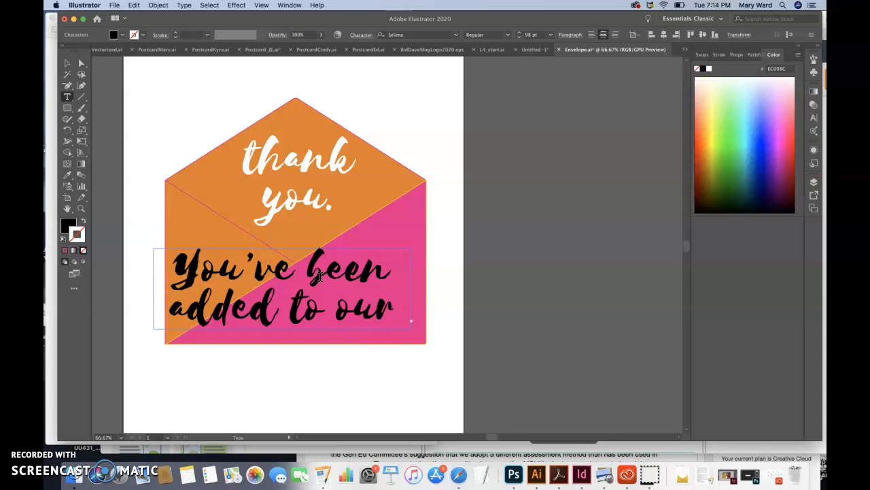
Select all the text in the new frame and gradually shrink it to 32 pt.
{"action": "key", "text": "super+a"}
{"action": "key", "text": "super+shift+comma"}
{"action": "key", "text": "super+shift+comma"}
{"action": "key", "text": "super+shift+comma"}
{"action": "key", "text": "super+shift+comma"}
{"action": "key", "text": "super+shift+comma"}
{"action": "key", "text": "super+shift+comma"}
{"action": "key", "text": "super+shift+comma"}
{"action": "key", "text": "super+shift+comma"}
{"action": "key", "text": "super+shift+comma"}
{"action": "key", "text": "super+shift+comma"}
{"action": "key", "text": "super+shift+comma"}
{"action": "key", "text": "super+shift+comma"}
{"action": "key", "text": "super+shift+comma"}
{"action": "key", "text": "super+shift+comma"}
{"action": "key", "text": "super+shift+comma"}
{"action": "key", "text": "super+shift+comma"}
{"action": "key", "text": "super+shift+comma"}
{"action": "key", "text": "super+shift+comma"}
{"action": "key", "text": "super+shift+comma"}
{"action": "key", "text": "super+shift+comma"}
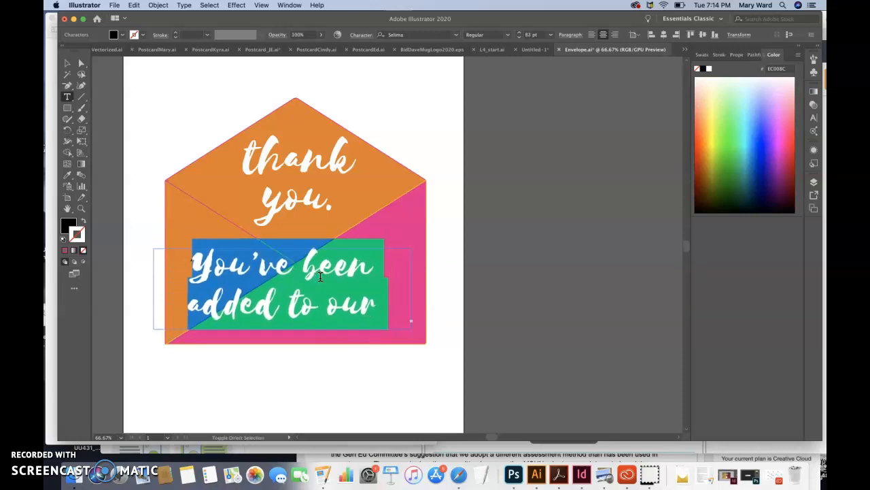
{"action": "key", "text": "super+shift+comma"}
{"action": "key", "text": "super+shift+comma"}
{"action": "key", "text": "super+shift+comma"}
{"action": "key", "text": "super+shift+comma"}
{"action": "key", "text": "super+shift+comma"}
{"action": "key", "text": "super+shift+comma"}
{"action": "key", "text": "super+shift+comma"}
{"action": "key", "text": "super+shift+comma"}
{"action": "key", "text": "super+shift+comma"}
{"action": "key", "text": "super+shift+comma"}
{"action": "key", "text": "super+shift+comma"}
{"action": "key", "text": "super+shift+comma"}
{"action": "key", "text": "super+shift+comma"}
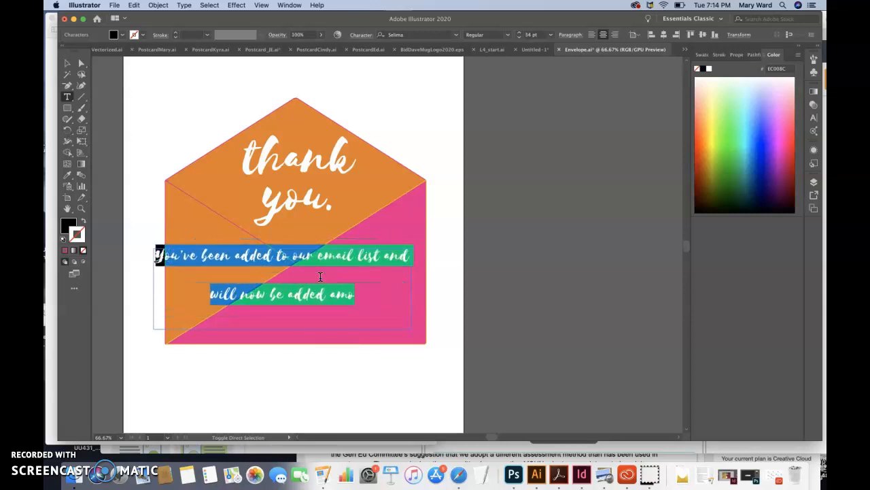
Set the selected message text in Helvetica at 14 pt.
{"action": "left_click", "coordinate": [445, 37]}
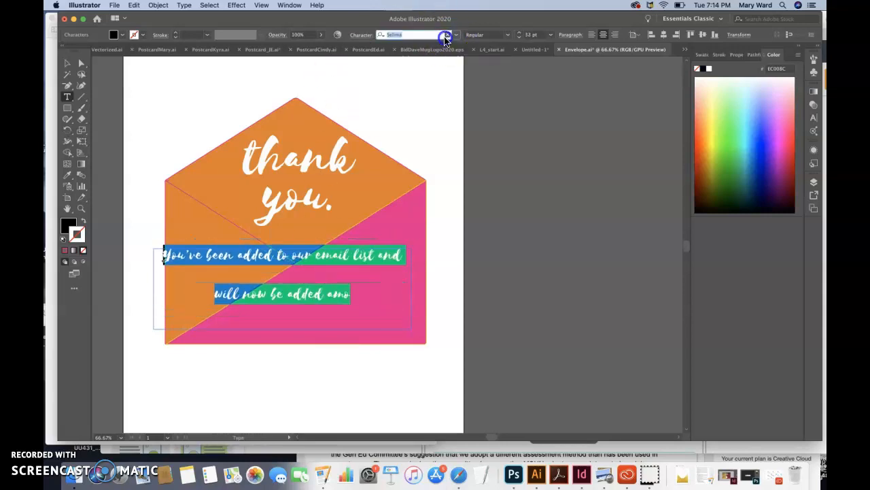
{"action": "type", "text": "hel"}
{"action": "left_click", "coordinate": [439, 121]}
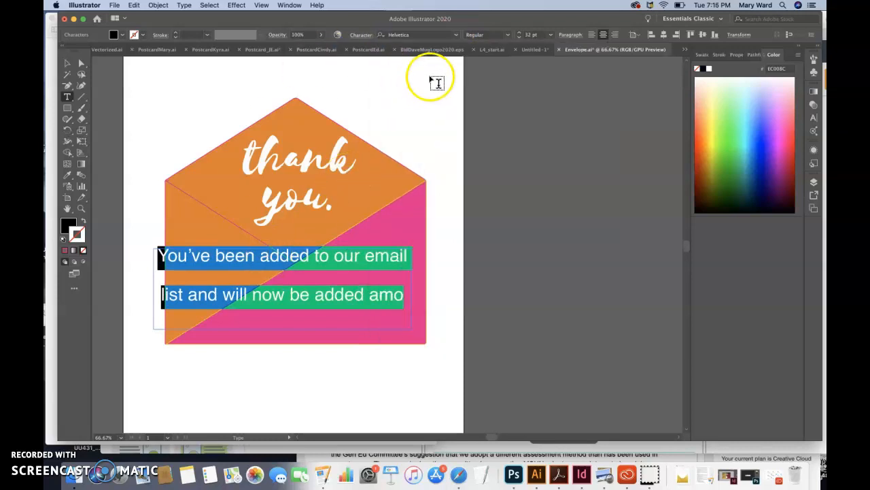
{"action": "left_click", "coordinate": [550, 34]}
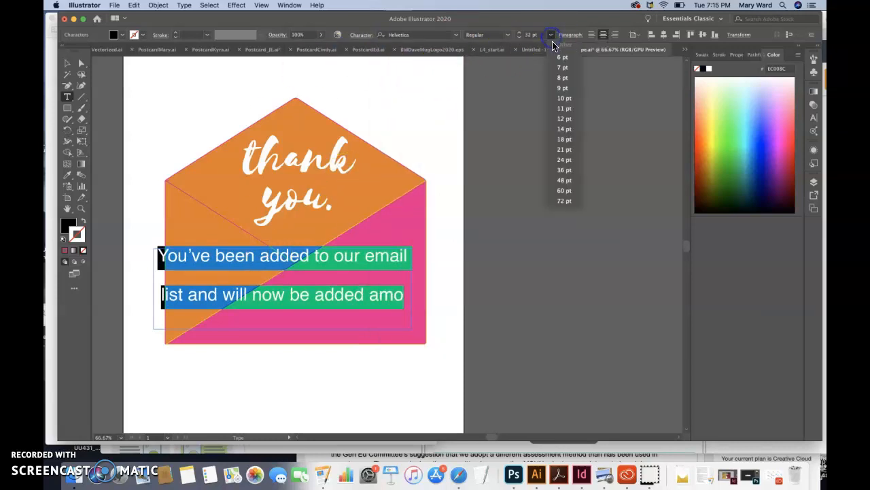
{"action": "left_click", "coordinate": [564, 128]}
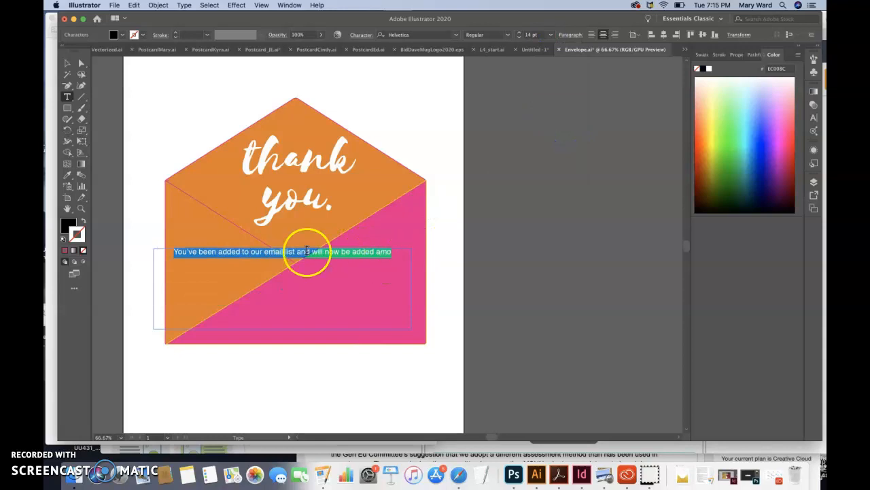
Change the message text's fill colour to pure white, with cyan and magenta at 0%.
{"action": "double_click", "coordinate": [68, 225]}
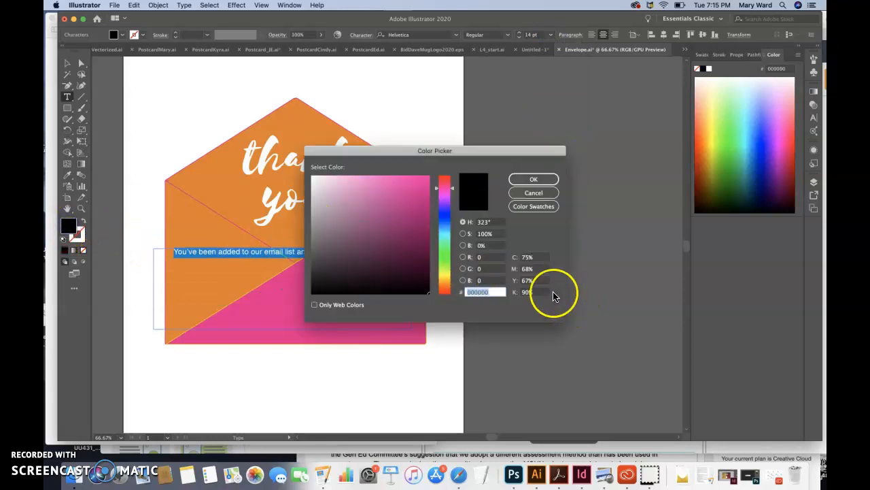
{"action": "left_click", "coordinate": [536, 257]}
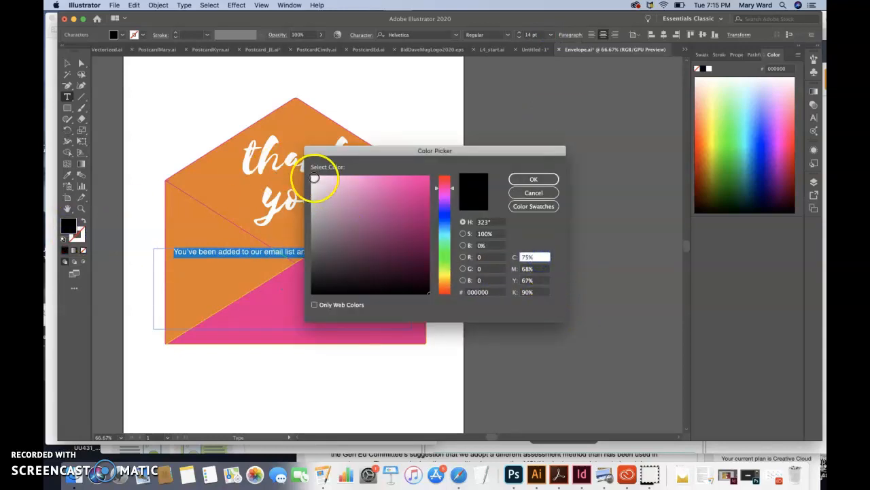
{"action": "left_click", "coordinate": [312, 178]}
{"action": "left_click", "coordinate": [544, 255]}
{"action": "type", "text": "0"}
{"action": "left_click", "coordinate": [538, 270]}
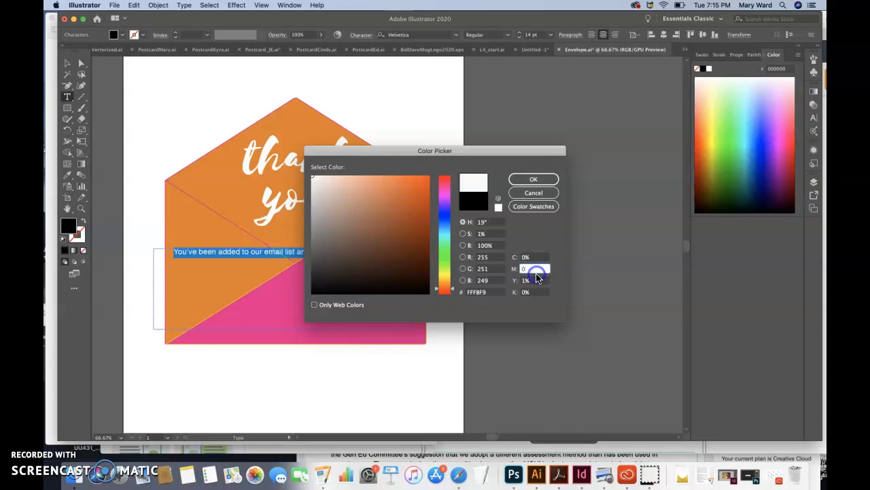
{"action": "type", "text": "0"}
{"action": "left_click", "coordinate": [537, 279]}
{"action": "left_click", "coordinate": [533, 180]}
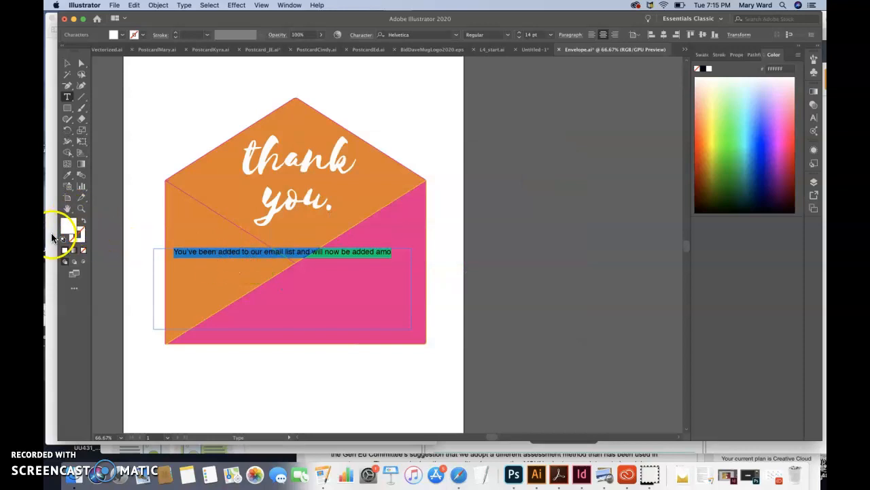
Check the wording in e39.png and correct the end of the message's sentence to "will now be among".
{"action": "left_click", "coordinate": [51, 236]}
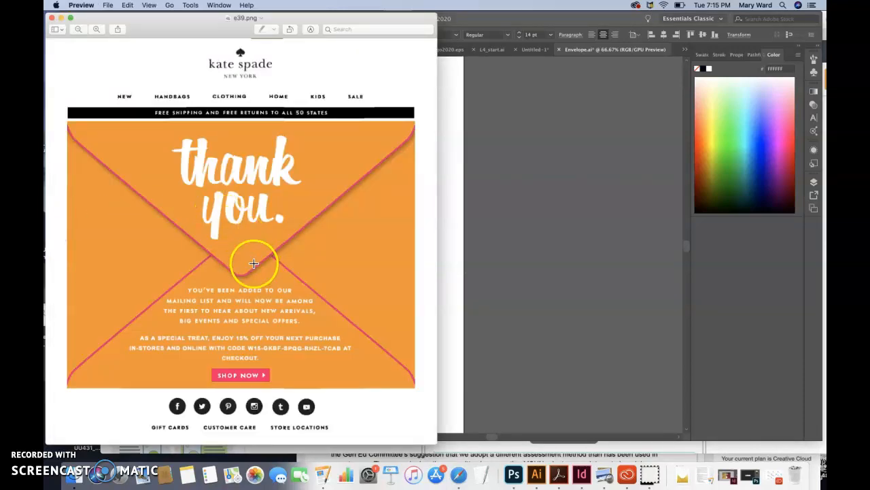
{"action": "left_click", "coordinate": [483, 313]}
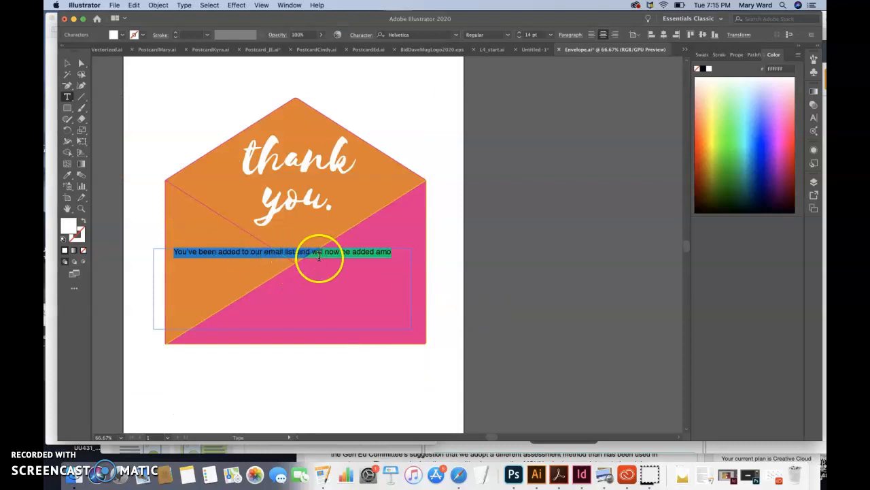
{"action": "left_click", "coordinate": [387, 252]}
{"action": "type", "text": "among"}
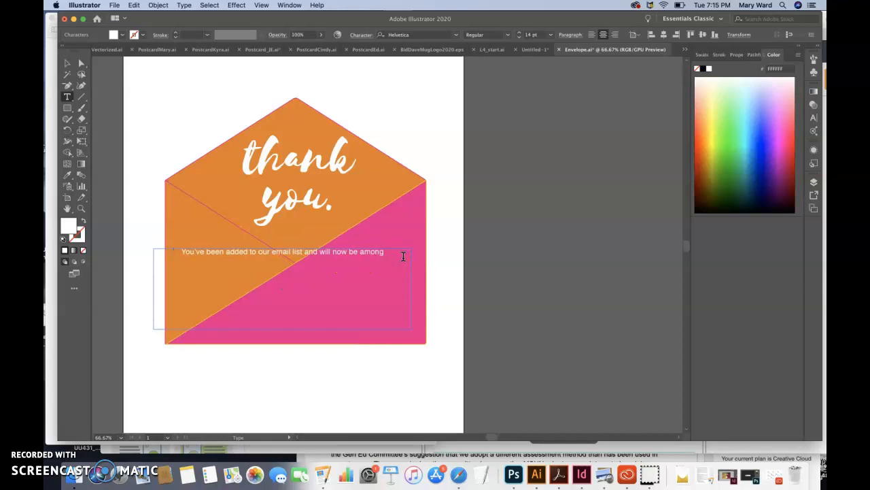
Consult e39.png again and continue the message with "the first to hear about new arrivals,".
{"action": "left_click", "coordinate": [55, 371]}
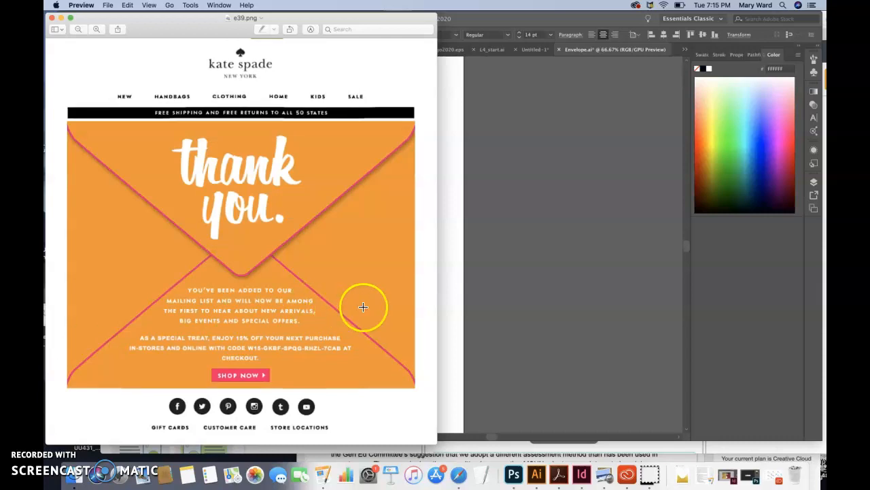
{"action": "left_click", "coordinate": [467, 331]}
{"action": "left_click", "coordinate": [388, 252]}
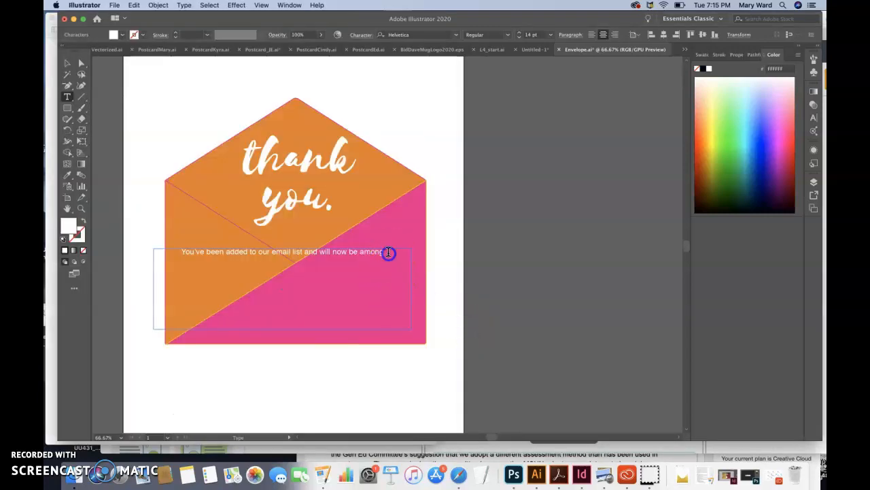
{"action": "type", "text": "th"}
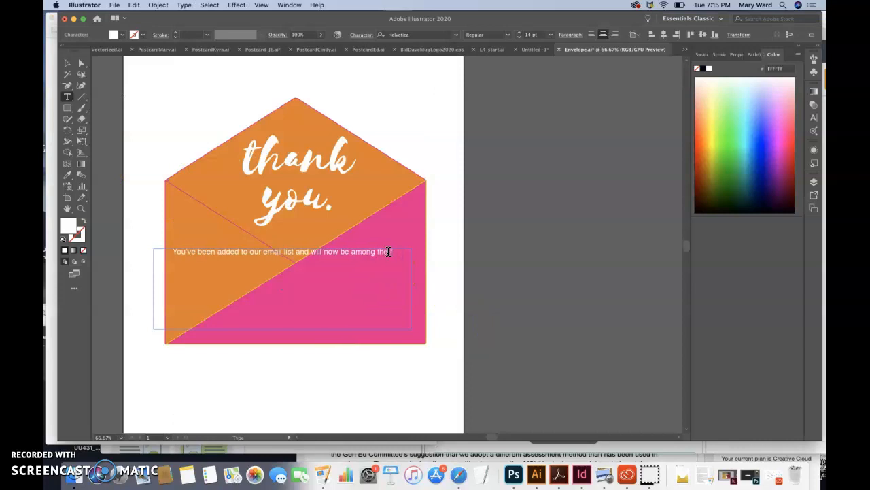
{"action": "type", "text": "e first to hear"}
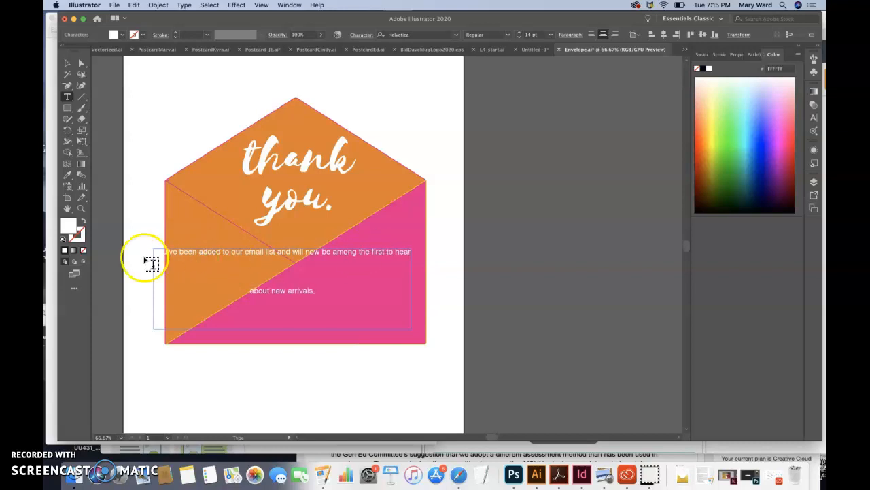
Look up the rest of the sentence in e39.png and add "big events, and special offers" to the message.
{"action": "left_click", "coordinate": [54, 310]}
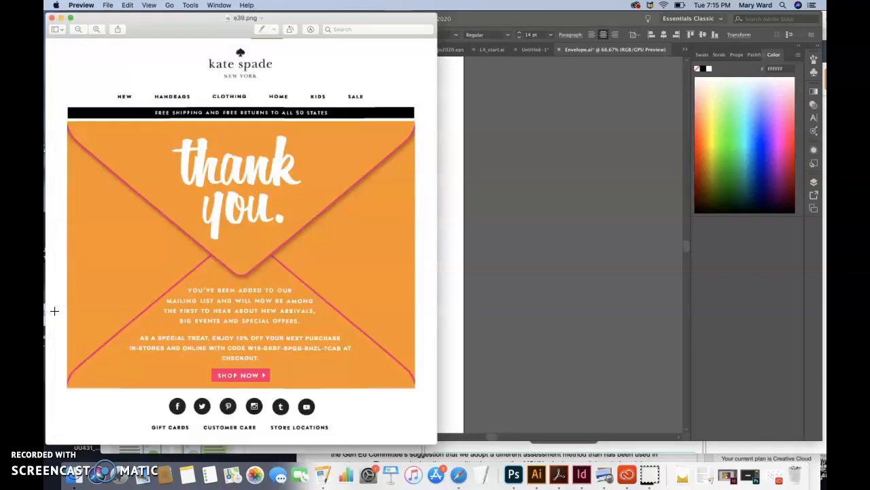
{"action": "left_click", "coordinate": [488, 315]}
{"action": "left_click", "coordinate": [322, 291]}
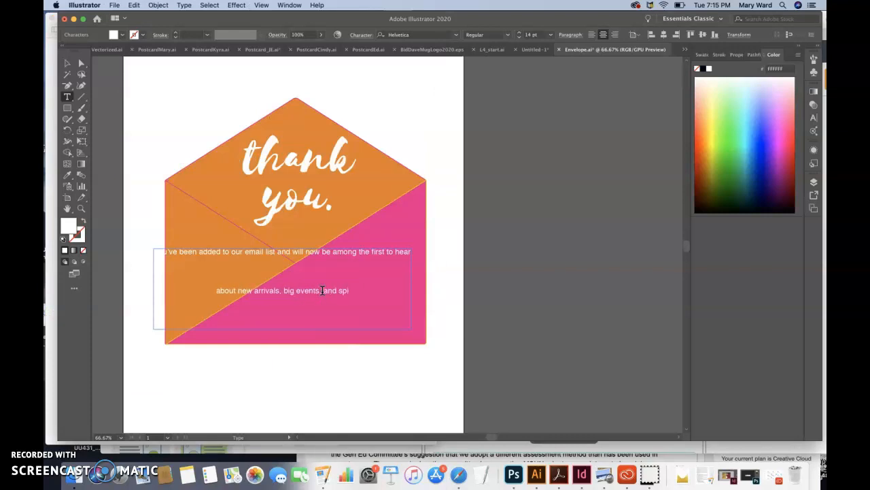
{"action": "type", "text": ", big events, and special offers"}
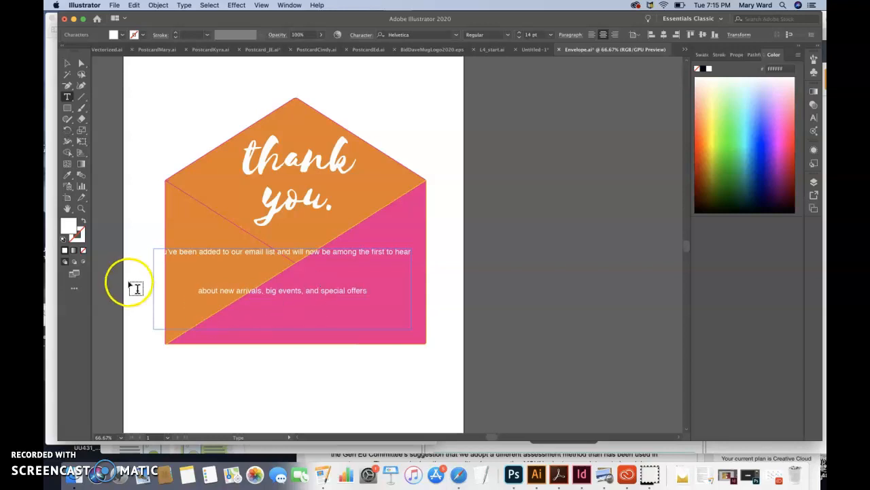
Compare the punctuation with e39.png, remove the comma after "events" and end the sentence with a period.
{"action": "left_click", "coordinate": [48, 282]}
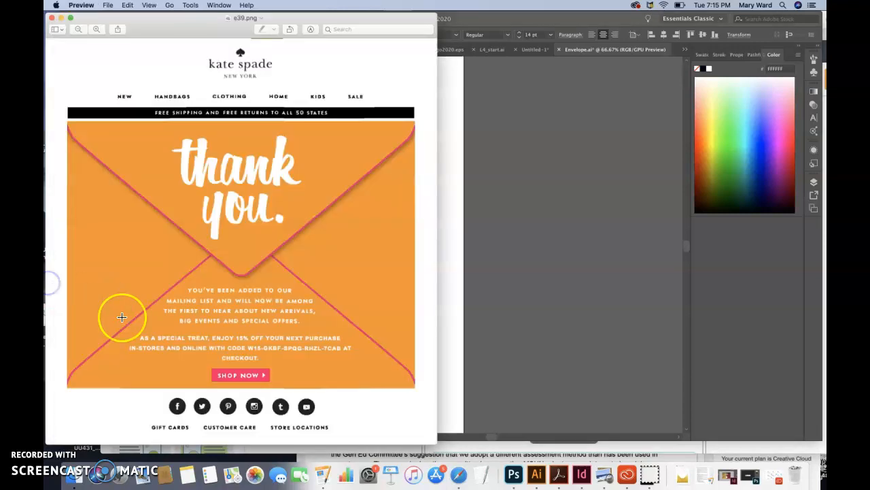
{"action": "left_click", "coordinate": [497, 352]}
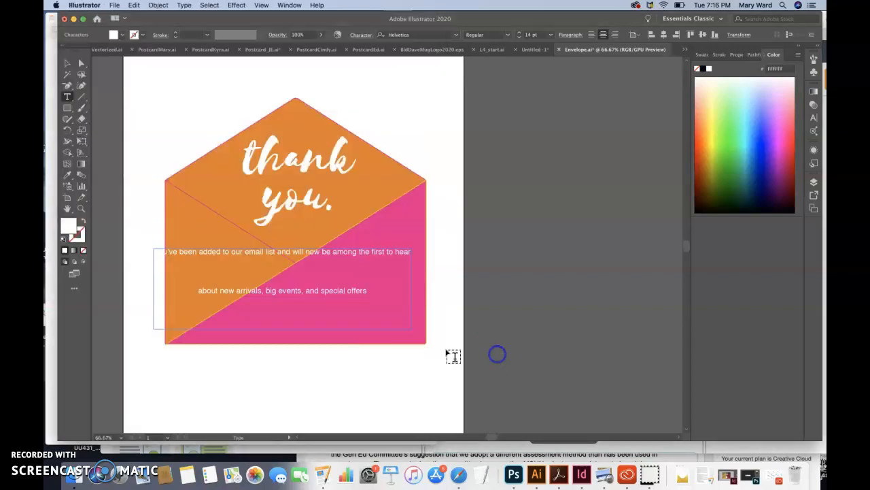
{"action": "left_click", "coordinate": [305, 290]}
{"action": "key", "text": "BackSpace"}
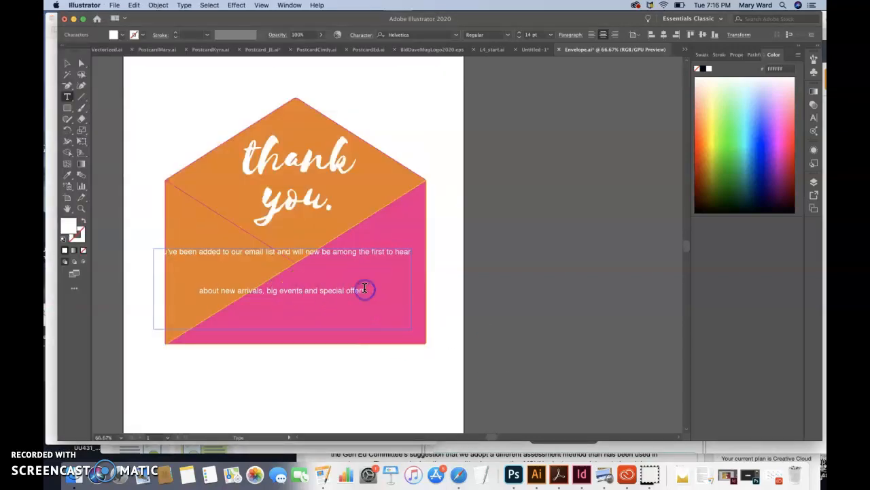
{"action": "type", "text": "s."}
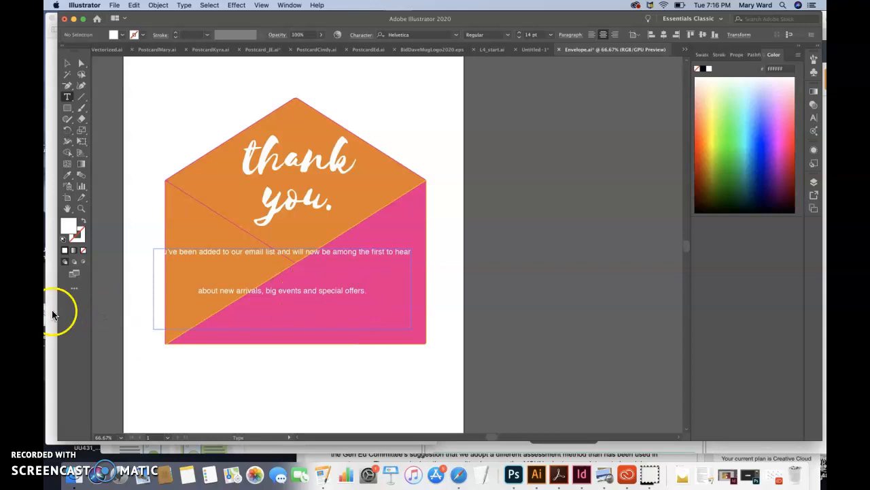
Consult e39.png for the next sentence and extend the message's text frame downward below the envelope.
{"action": "left_click", "coordinate": [51, 312]}
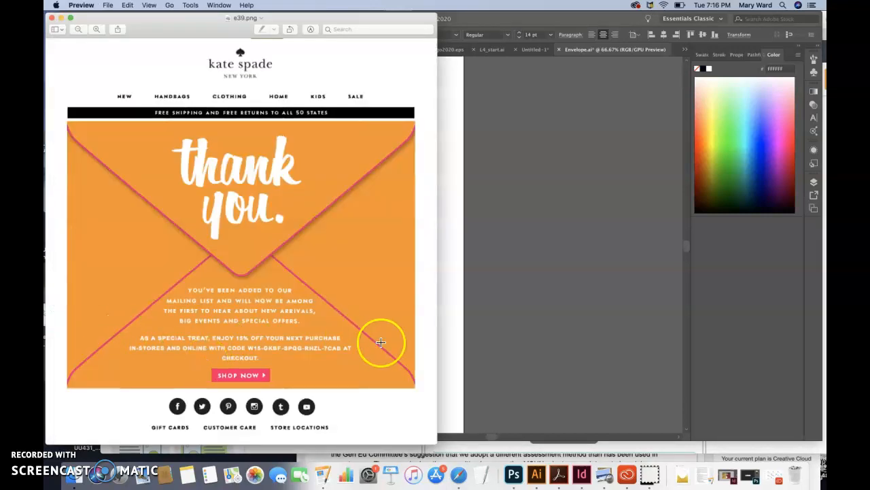
{"action": "left_click", "coordinate": [474, 340]}
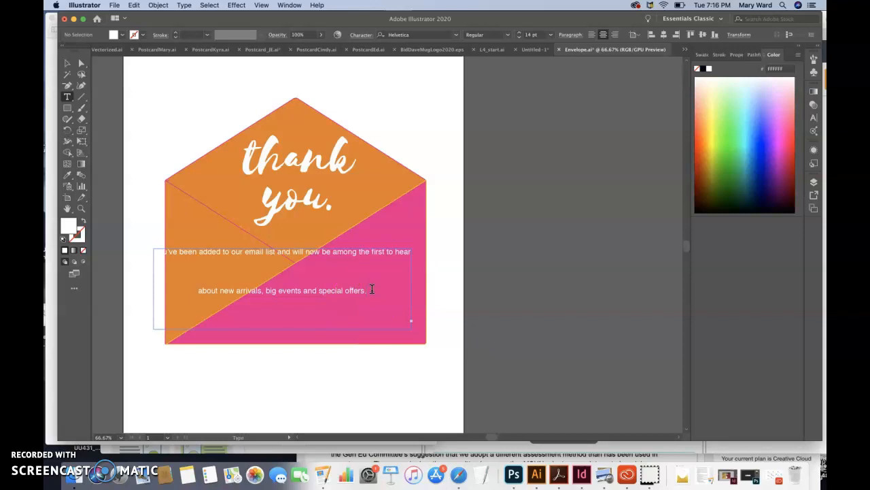
{"action": "left_click", "coordinate": [68, 63]}
{"action": "left_click_drag", "start_coordinate": [282, 329], "coordinate": [283, 376]}
Resume editing the message after "As a" and add the word "Special".
{"action": "left_click", "coordinate": [293, 331]}
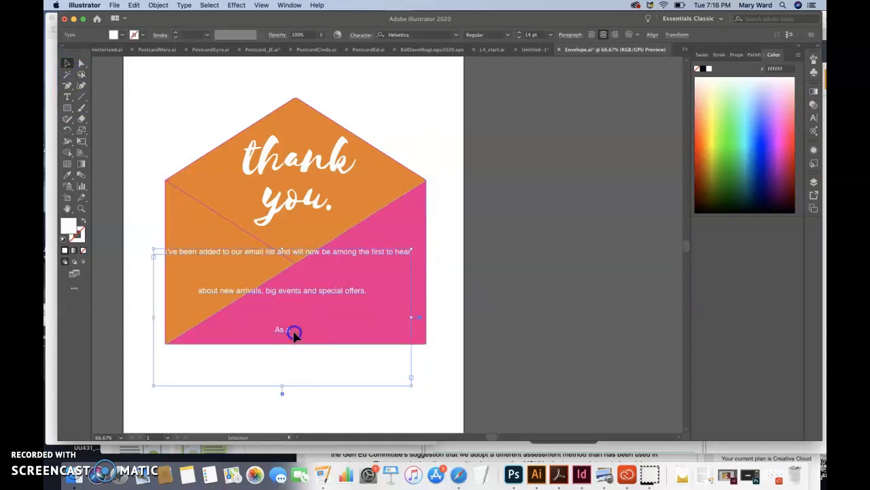
{"action": "double_click", "coordinate": [294, 335]}
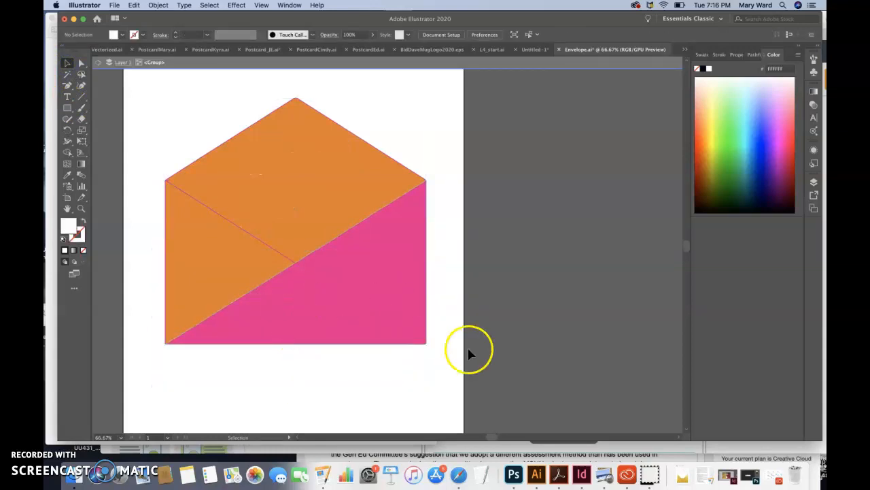
{"action": "left_click", "coordinate": [98, 63]}
{"action": "left_click", "coordinate": [285, 331]}
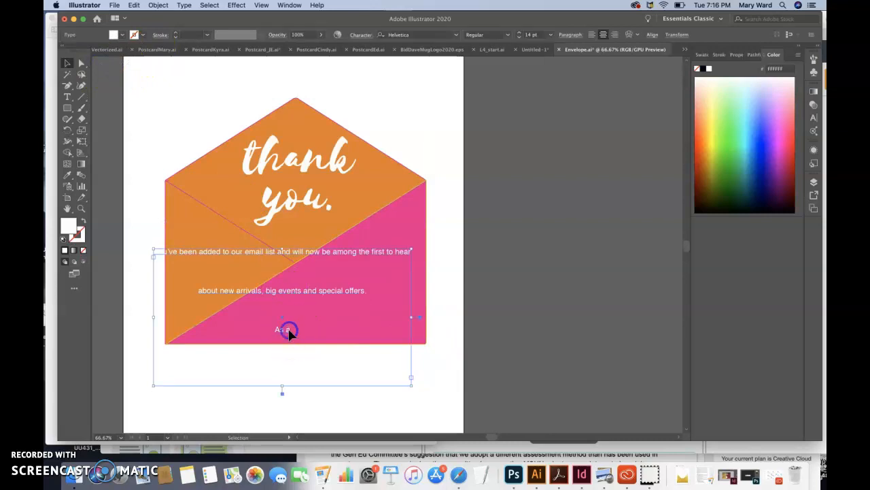
{"action": "left_click", "coordinate": [291, 331]}
{"action": "left_click", "coordinate": [291, 331]}
{"action": "double_click", "coordinate": [290, 331]}
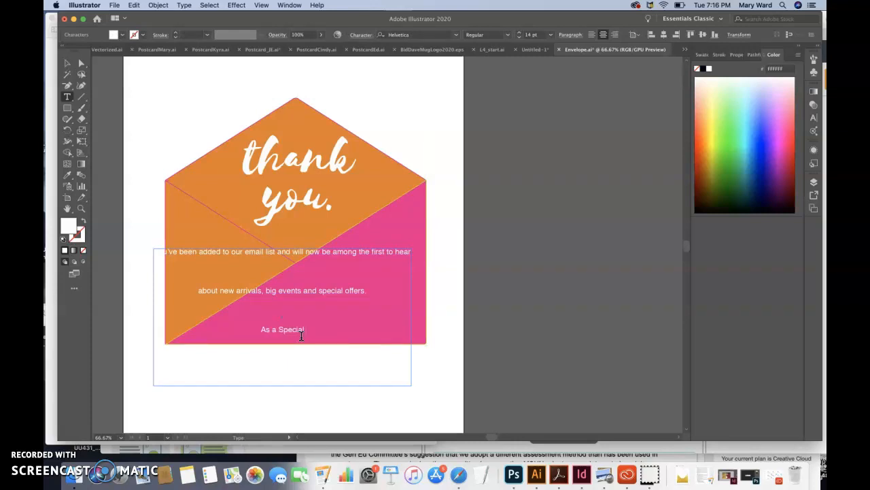
Check the offer wording in e39.png and continue the line with "Treat enjoy 15% off your next purchase".
{"action": "left_click", "coordinate": [51, 280]}
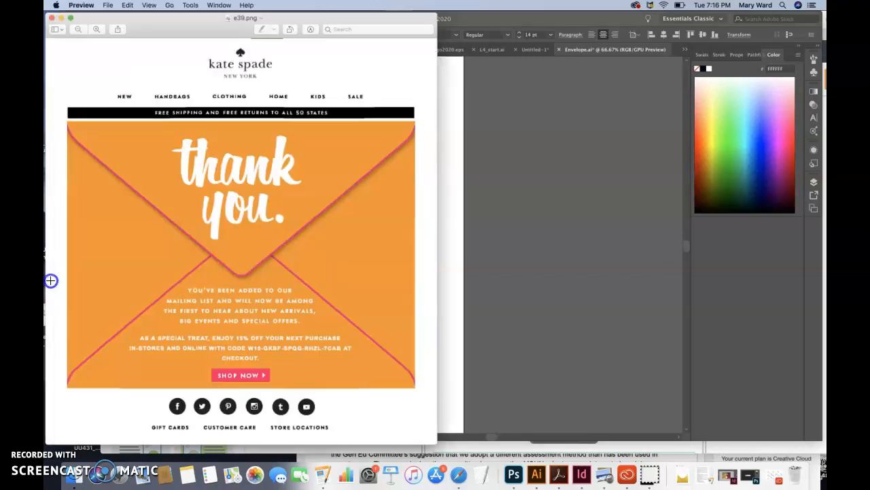
{"action": "left_click", "coordinate": [499, 372]}
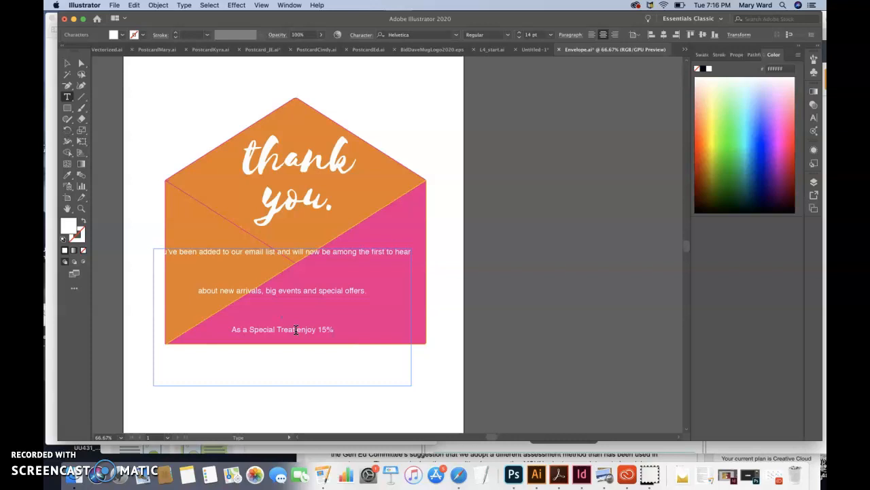
{"action": "type", "text": "YOU"}
{"action": "key", "text": "BackSpace"}
{"action": "key", "text": "BackSpace"}
{"action": "type", "text": "xt purchase"}
Look up the next words in e39.png and add "in-stores or online" after "purchase".
{"action": "left_click", "coordinate": [69, 335]}
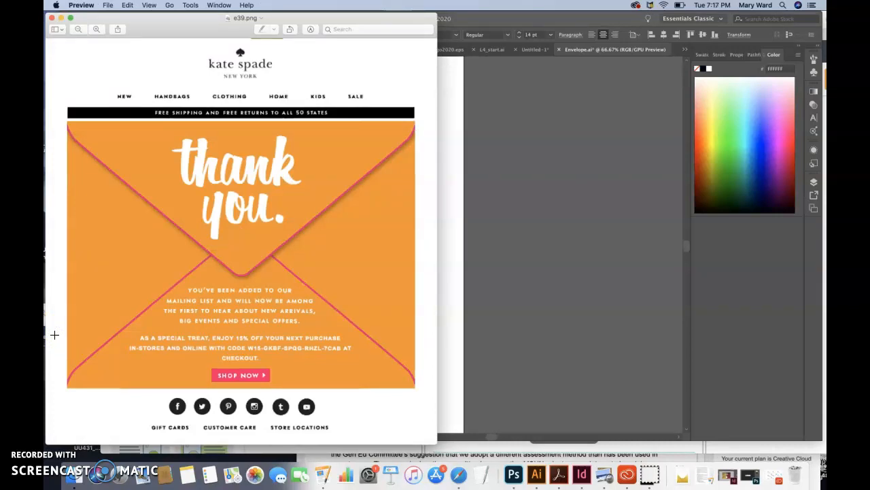
{"action": "left_click", "coordinate": [474, 362]}
{"action": "left_click", "coordinate": [376, 330]}
{"action": "type", "text": "in sto"}
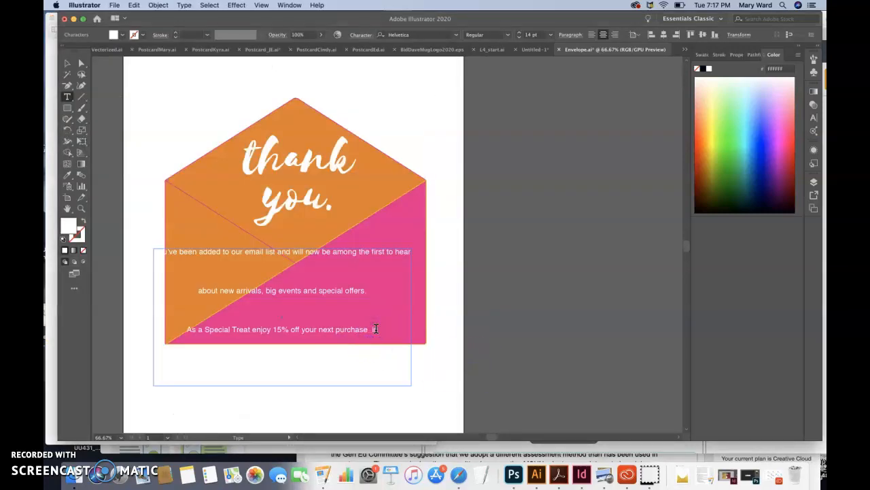
{"action": "key", "text": "BackSpace"}
{"action": "key", "text": "BackSpace"}
{"action": "key", "text": "BackSpace"}
{"action": "key", "text": "BackSpace"}
{"action": "type", "text": "in-store or on"}
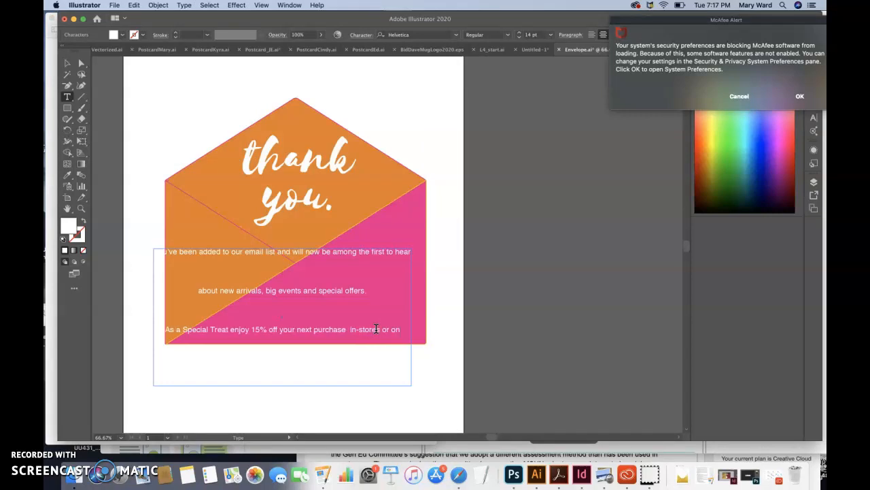
{"action": "type", "text": "line"}
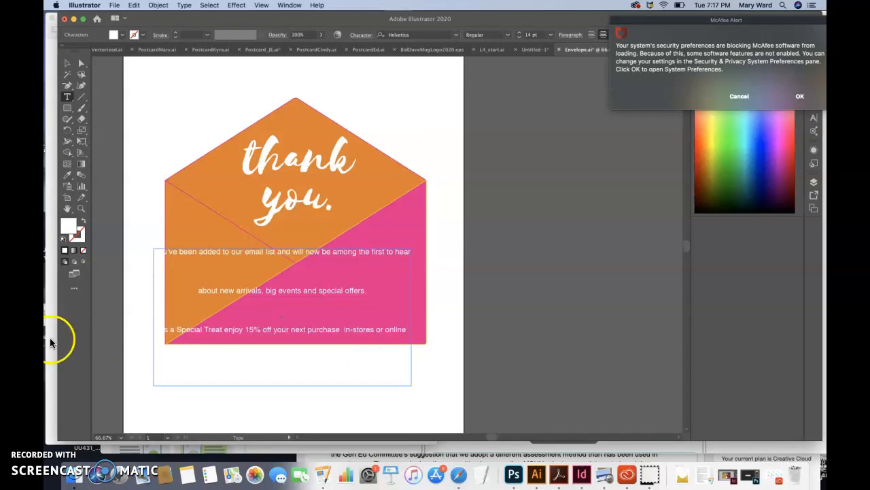
Consult e39.png again and finish the offer sentence with "with code xxxxxxxxxx".
{"action": "left_click", "coordinate": [50, 336]}
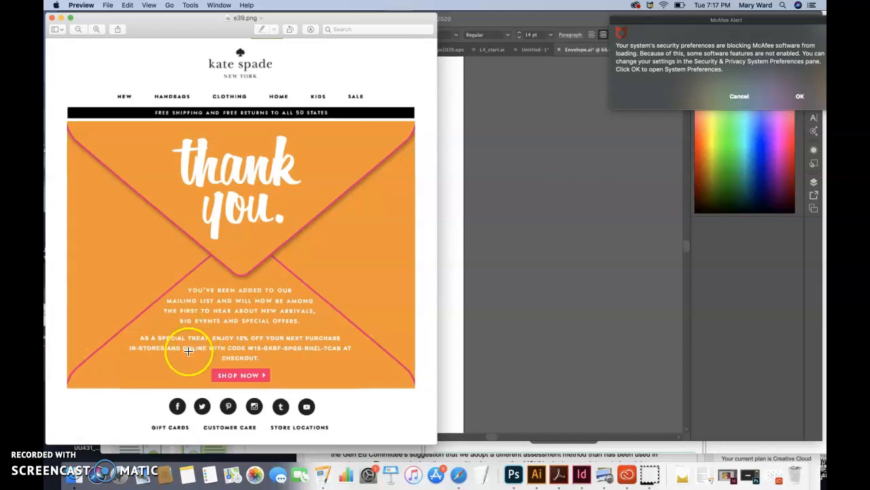
{"action": "left_click", "coordinate": [494, 342]}
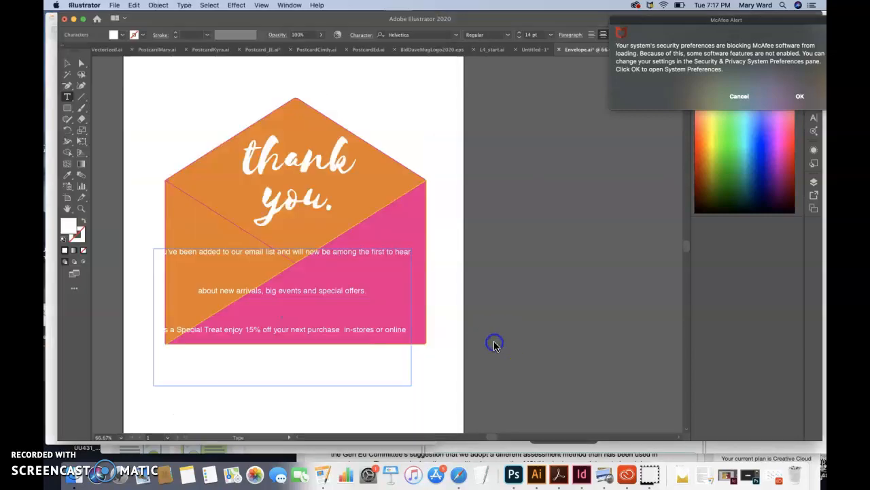
{"action": "left_click", "coordinate": [408, 327]}
{"action": "key", "text": "Return"}
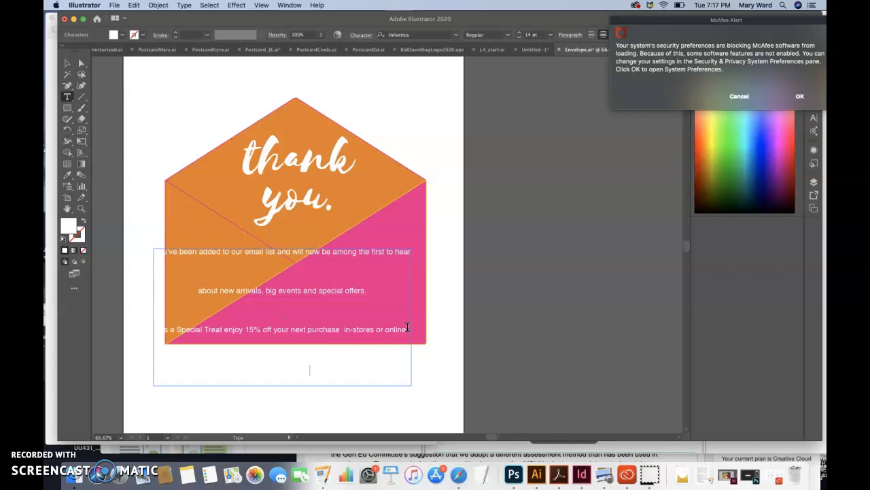
Dismiss the McAfee alert and set the leading of the entire message text to 18 pt.
{"action": "key", "text": "super+a"}
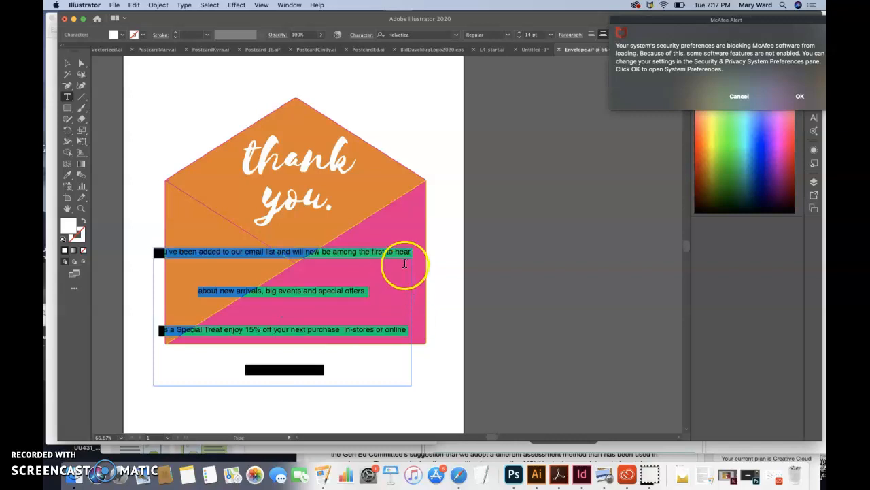
{"action": "triple_click", "coordinate": [349, 251]}
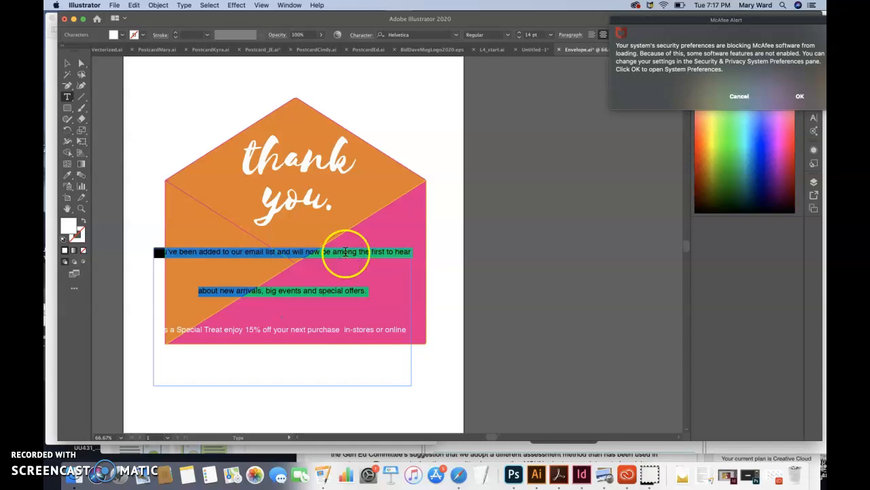
{"action": "left_click", "coordinate": [342, 252]}
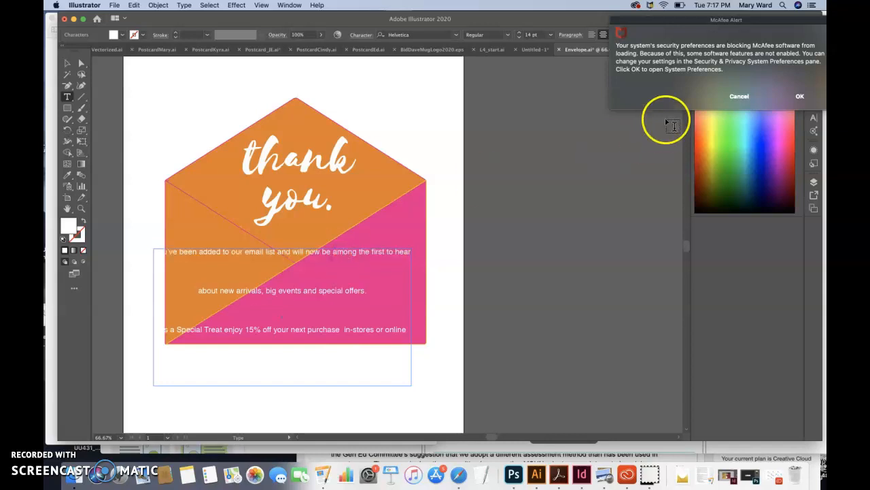
{"action": "left_click", "coordinate": [749, 96]}
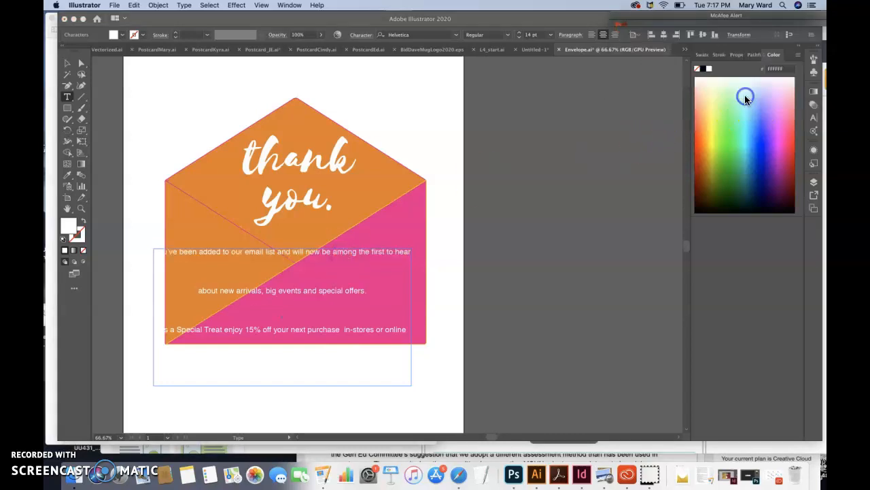
{"action": "double_click", "coordinate": [359, 253]}
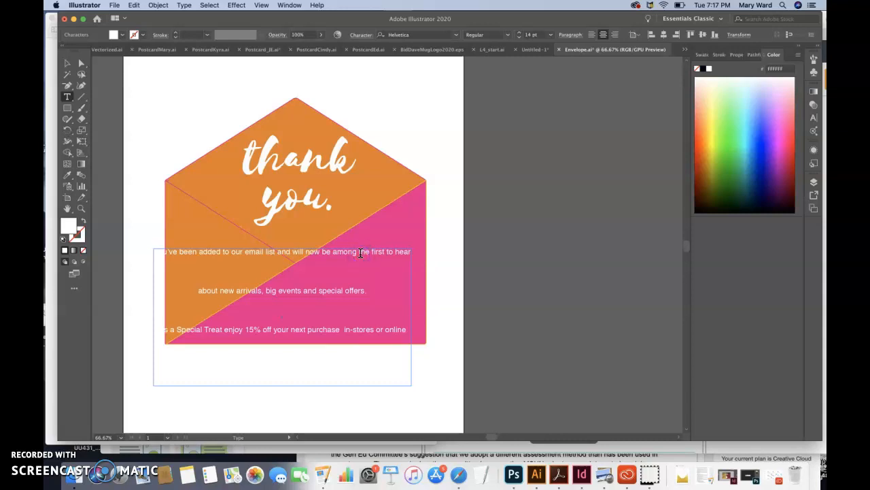
{"action": "key", "text": "super+a"}
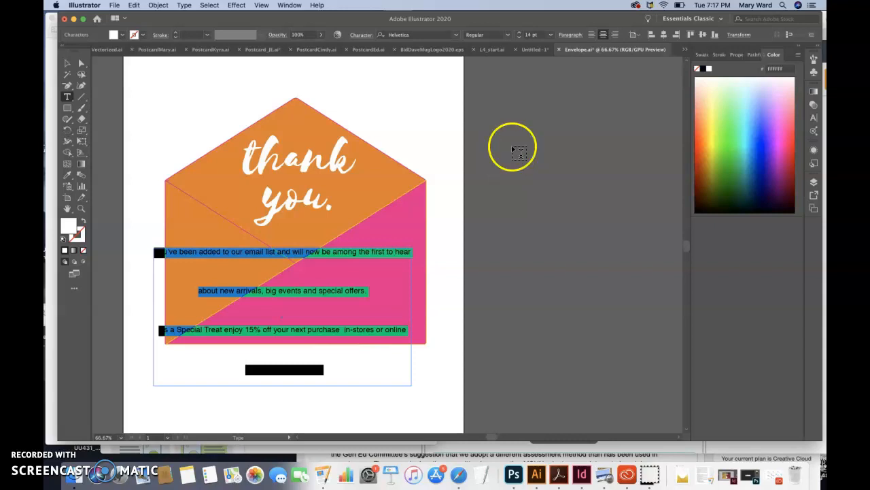
{"action": "left_click_drag", "start_coordinate": [739, 58], "coordinate": [626, 69]}
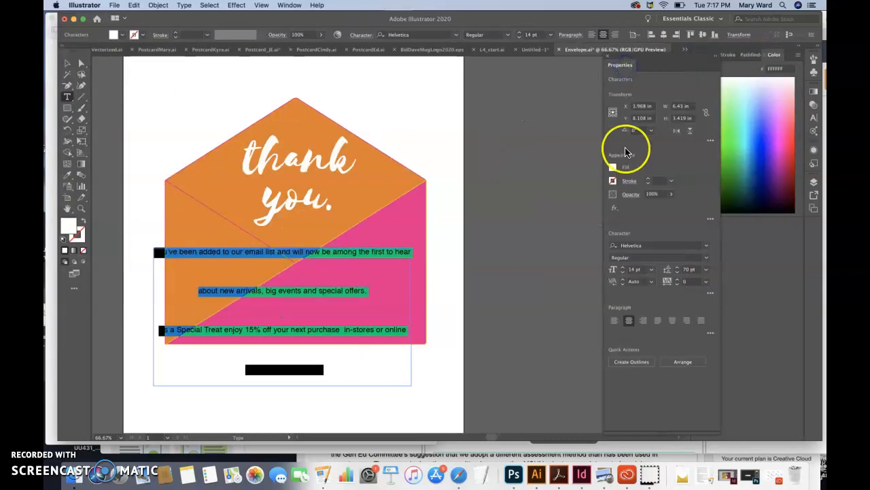
{"action": "left_click", "coordinate": [706, 270]}
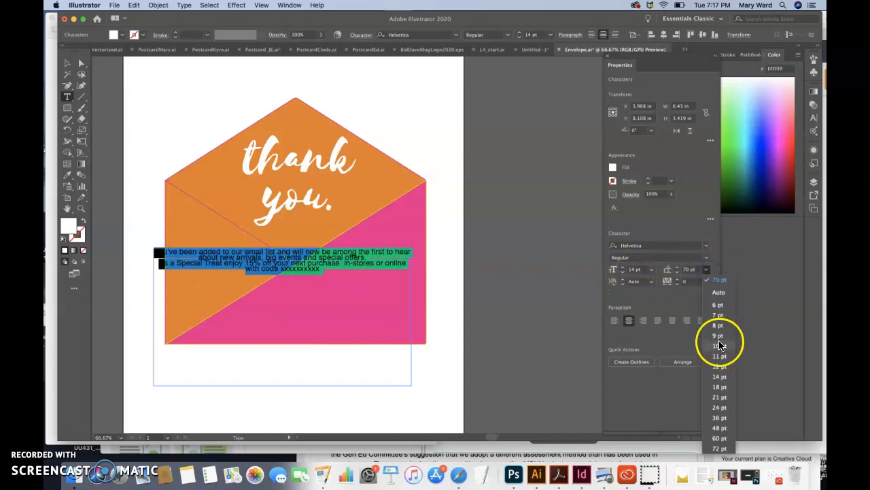
{"action": "left_click", "coordinate": [719, 390]}
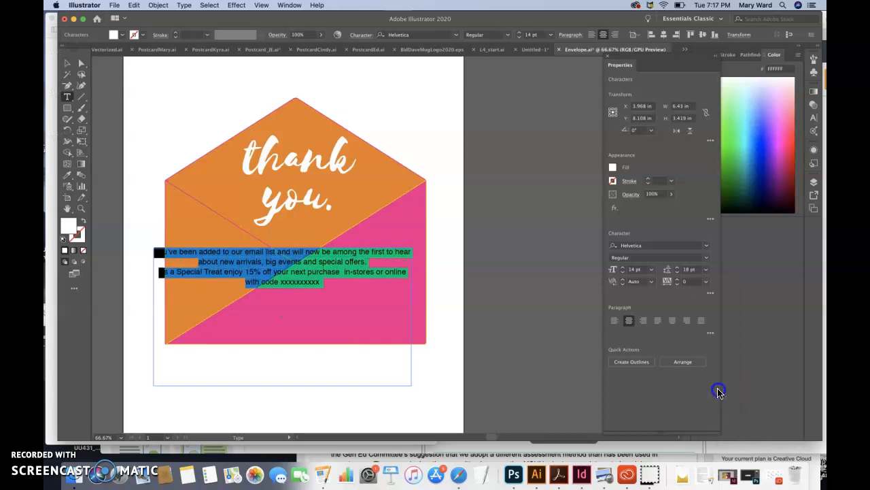
Insert a blank line after "special offers." to separate the two paragraphs, and compare the layout with e39.png.
{"action": "left_click", "coordinate": [372, 262]}
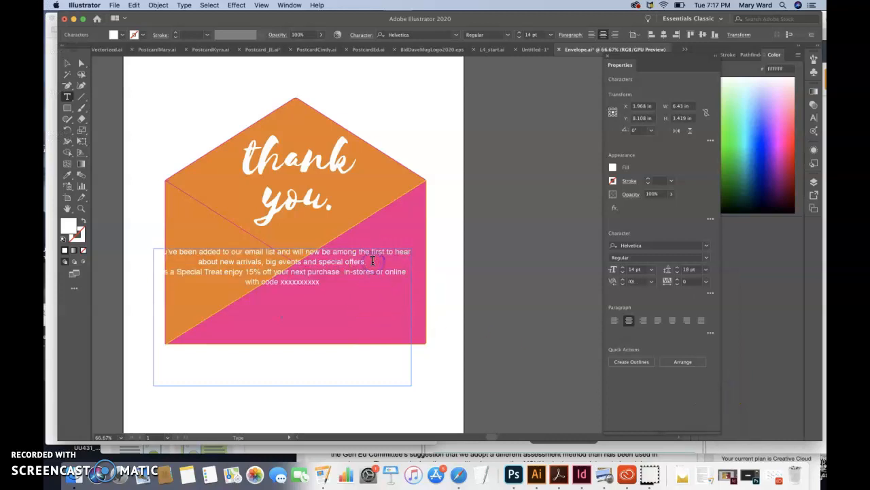
{"action": "key", "text": "Return"}
{"action": "left_click", "coordinate": [52, 366]}
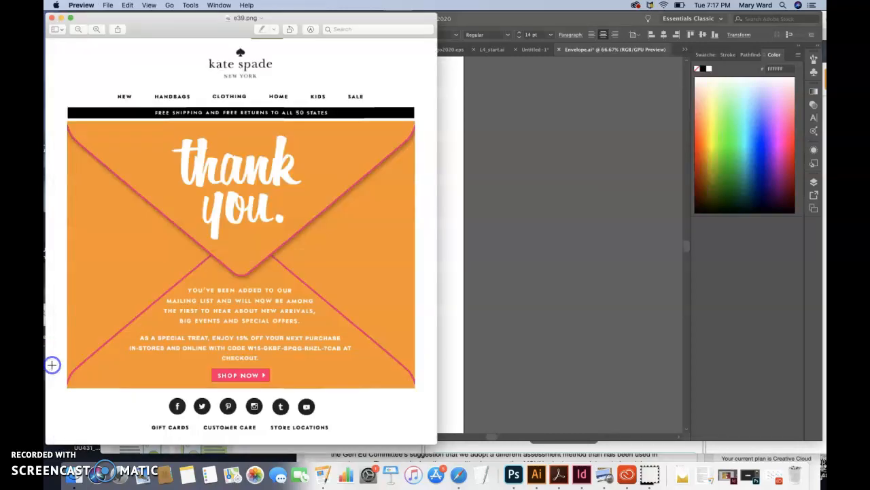
{"action": "left_click", "coordinate": [544, 295]}
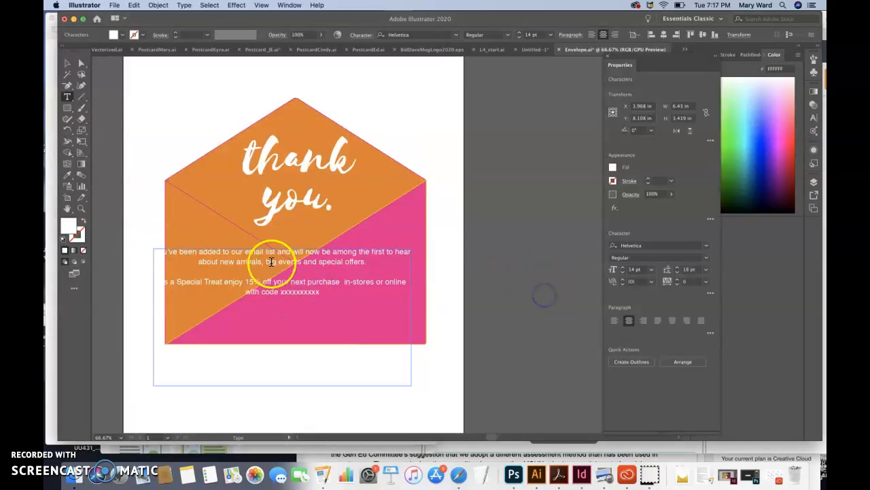
Narrow the message's text frame from its left side to about 5.77 in wide so the text fits inside the envelope.
{"action": "left_click", "coordinate": [67, 62]}
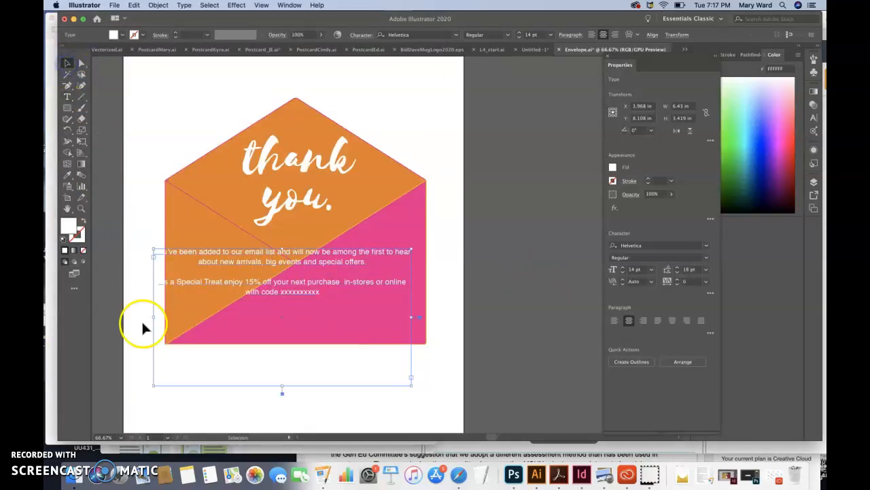
{"action": "left_click_drag", "start_coordinate": [154, 318], "coordinate": [180, 317]}
{"action": "left_click_drag", "start_coordinate": [277, 281], "coordinate": [275, 300]}
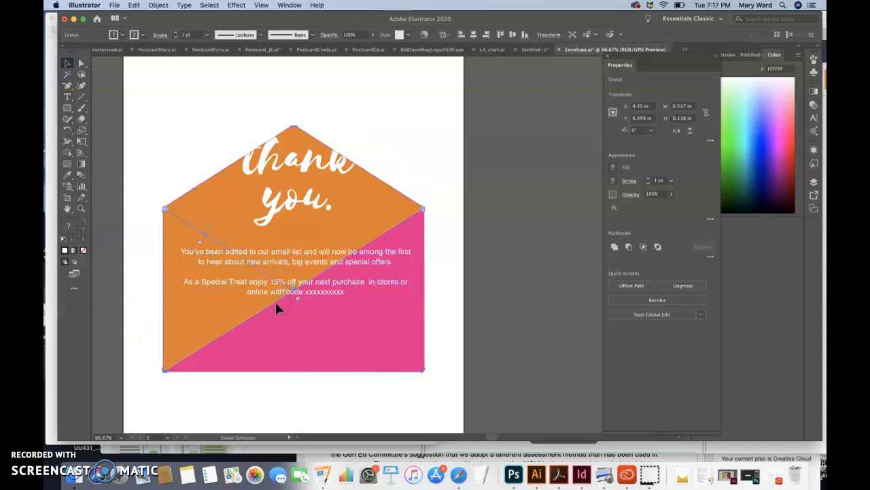
{"action": "left_click", "coordinate": [274, 300]}
Move the message text frame about 0.7 in down into the lower part of the envelope.
{"action": "left_click", "coordinate": [336, 292]}
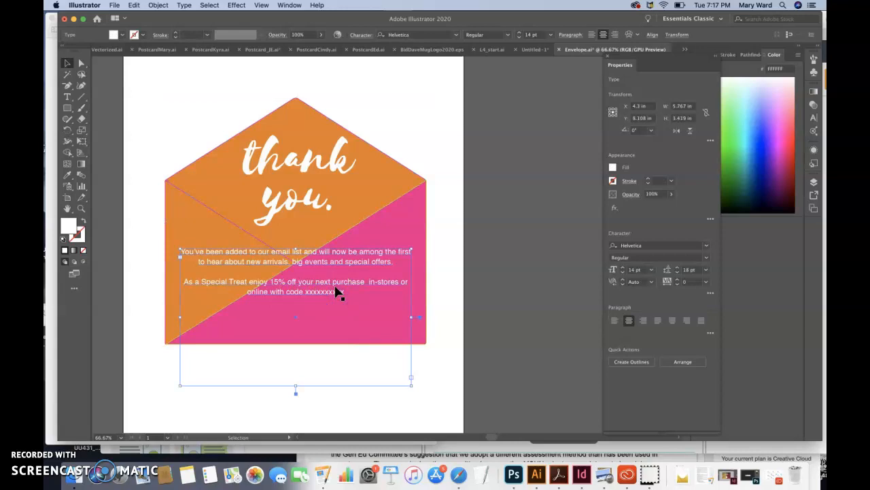
{"action": "key", "text": "Down"}
{"action": "key", "text": "shift+Down"}
{"action": "key", "text": "shift+Down"}
{"action": "key", "text": "shift+Down"}
{"action": "key", "text": "shift+Down"}
{"action": "key", "text": "shift+Down"}
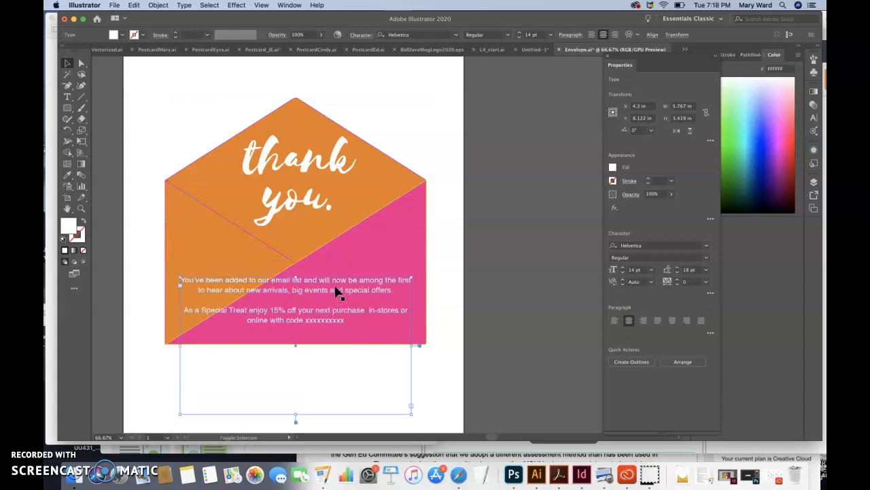
Set the font style of the entire message text to Helvetica Bold.
{"action": "triple_click", "coordinate": [331, 290]}
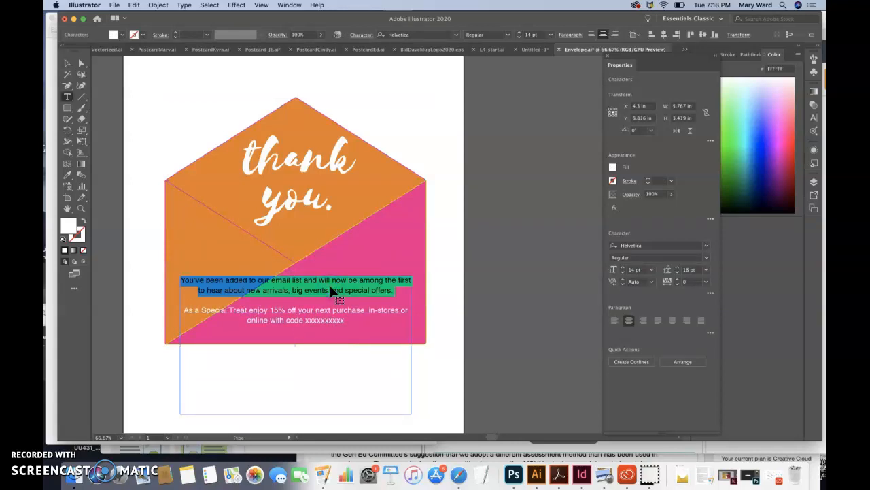
{"action": "key", "text": "super+a"}
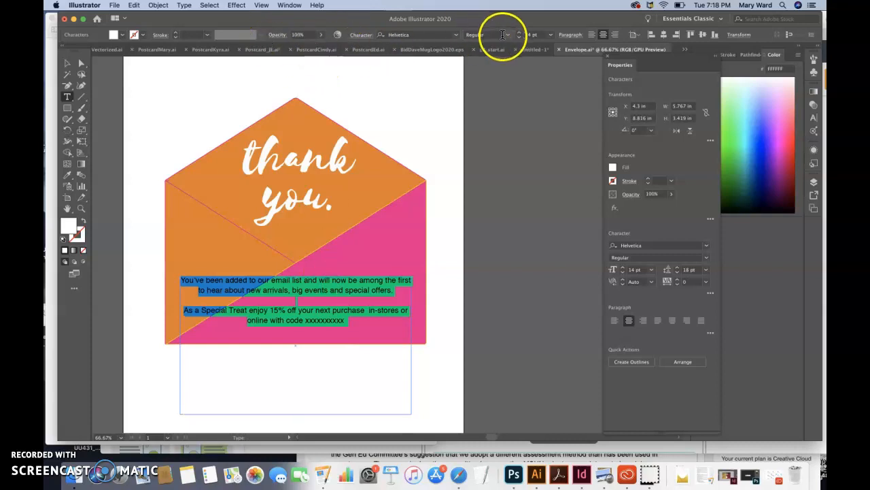
{"action": "left_click", "coordinate": [503, 35]}
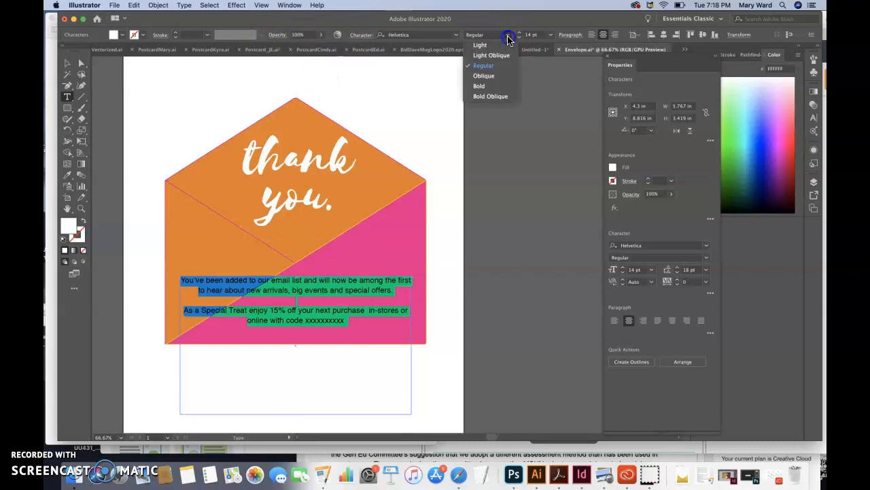
{"action": "left_click", "coordinate": [485, 87]}
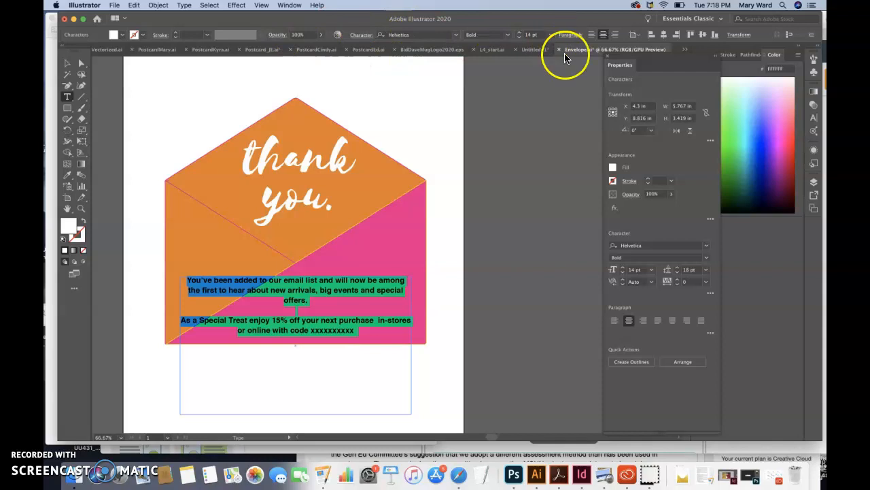
Turn off automatic hyphenation for the entire message text and deselect the text frame.
{"action": "left_click", "coordinate": [710, 332]}
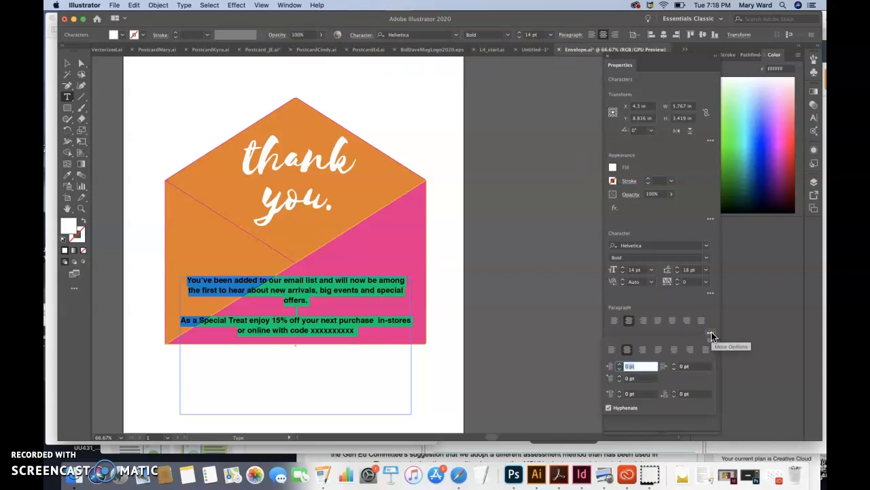
{"action": "left_click", "coordinate": [608, 409]}
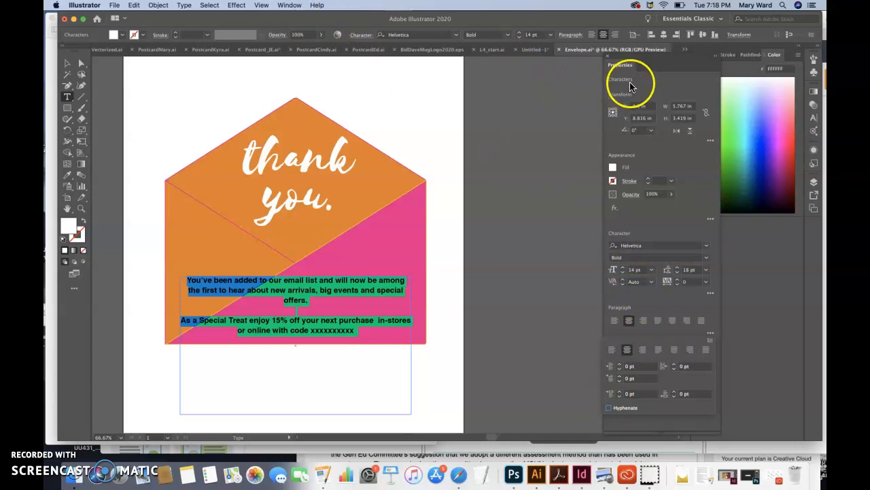
{"action": "left_click", "coordinate": [277, 7]}
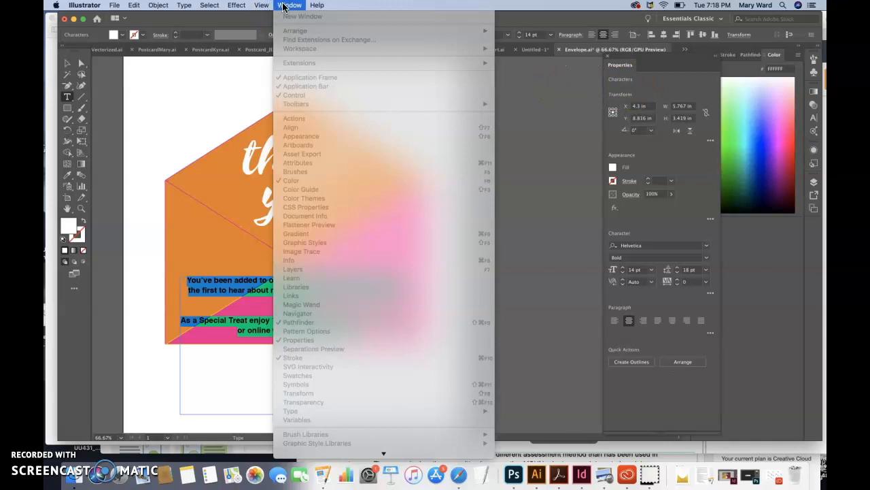
{"action": "left_click", "coordinate": [284, 7]}
{"action": "left_click", "coordinate": [64, 63]}
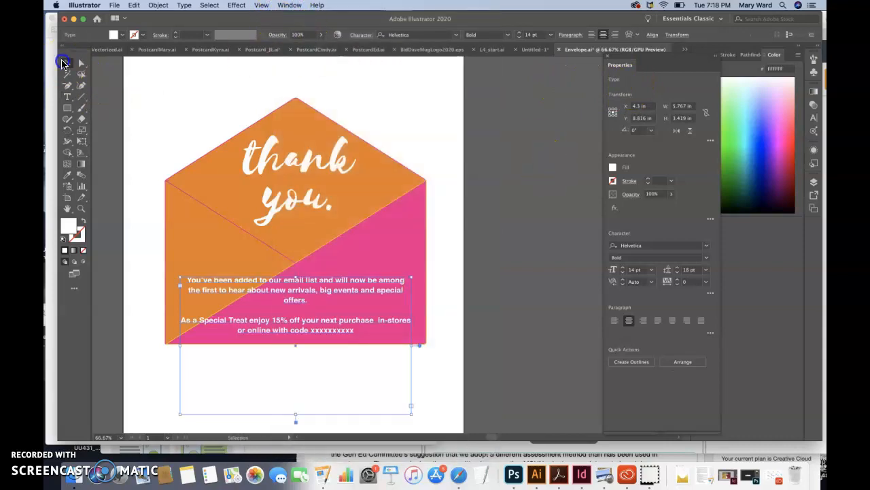
{"action": "left_click", "coordinate": [146, 82]}
View the hyphenation and alignment options in the Paragraph panel, and close the panel.
{"action": "left_click", "coordinate": [289, 5]}
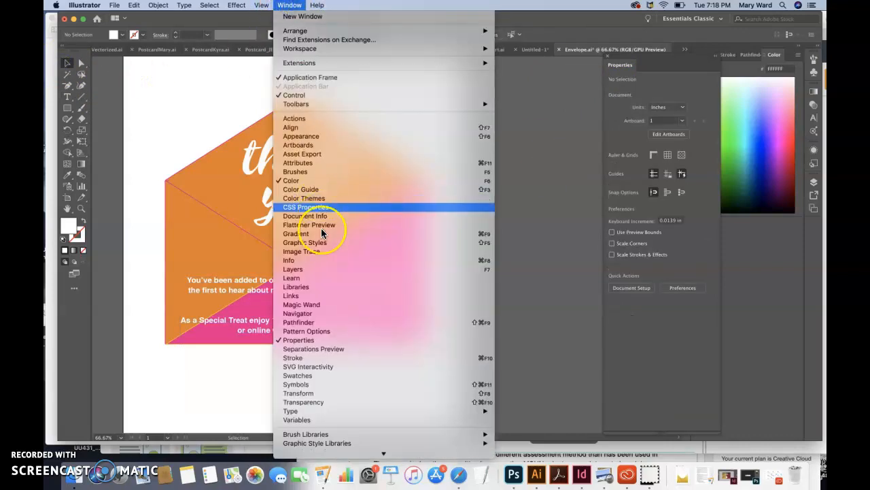
{"action": "mouse_move", "coordinate": [323, 411]}
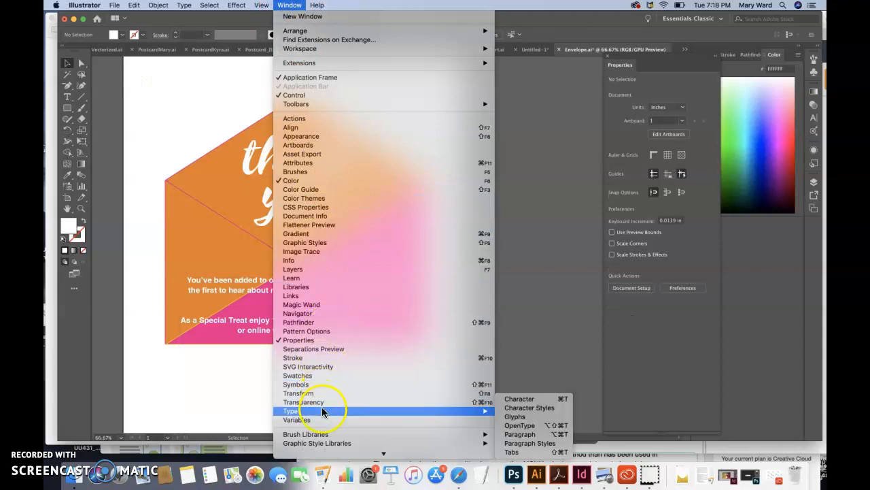
{"action": "left_click", "coordinate": [522, 434]}
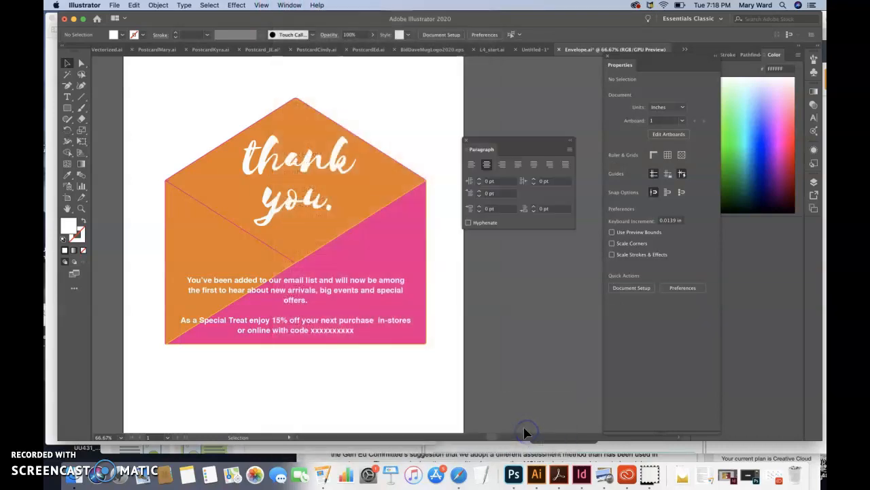
{"action": "left_click", "coordinate": [467, 142]}
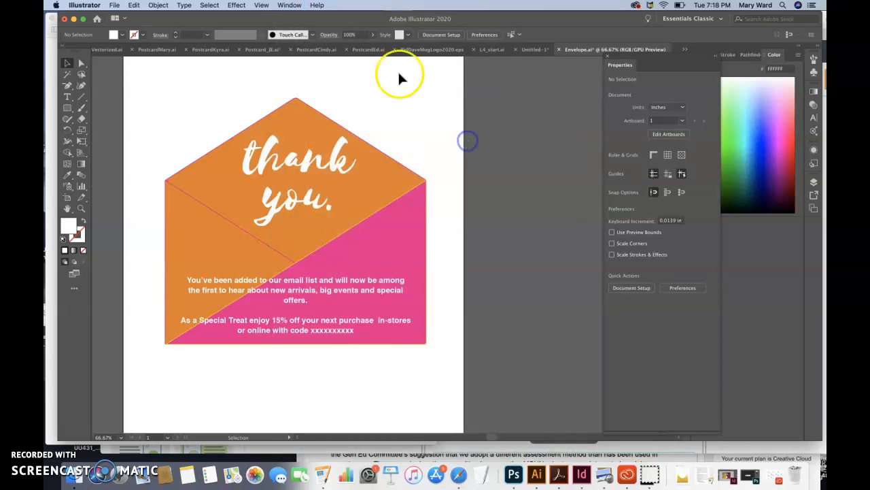
Display the Character panel with its full set of options, including the All Caps setting.
{"action": "left_click", "coordinate": [288, 6]}
{"action": "mouse_move", "coordinate": [334, 410]}
{"action": "left_click", "coordinate": [512, 399]}
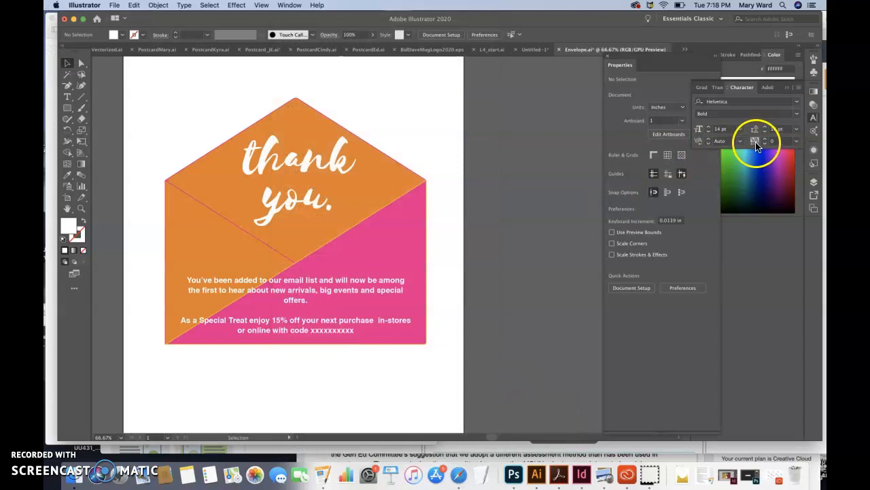
{"action": "left_click", "coordinate": [798, 87]}
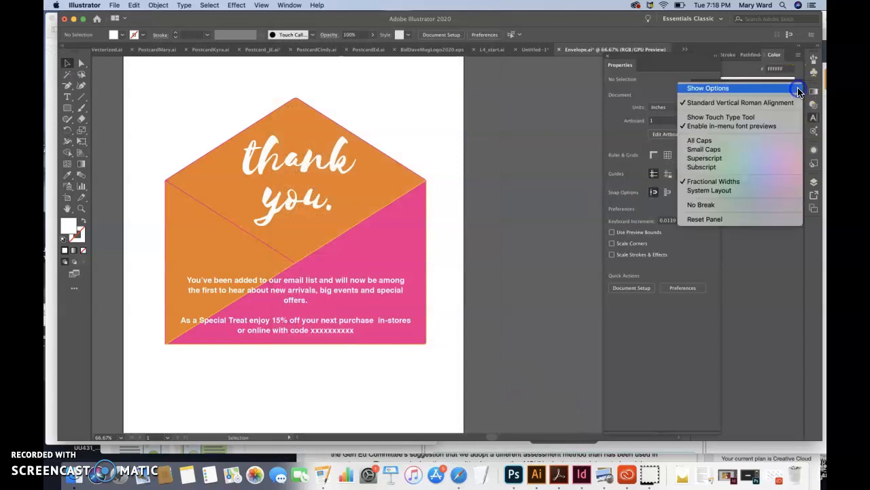
{"action": "left_click", "coordinate": [769, 90]}
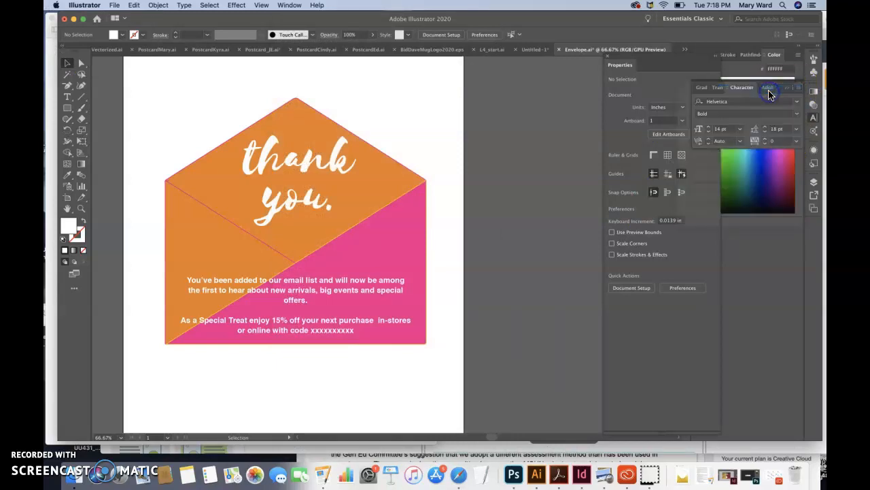
{"action": "left_click", "coordinate": [798, 87]}
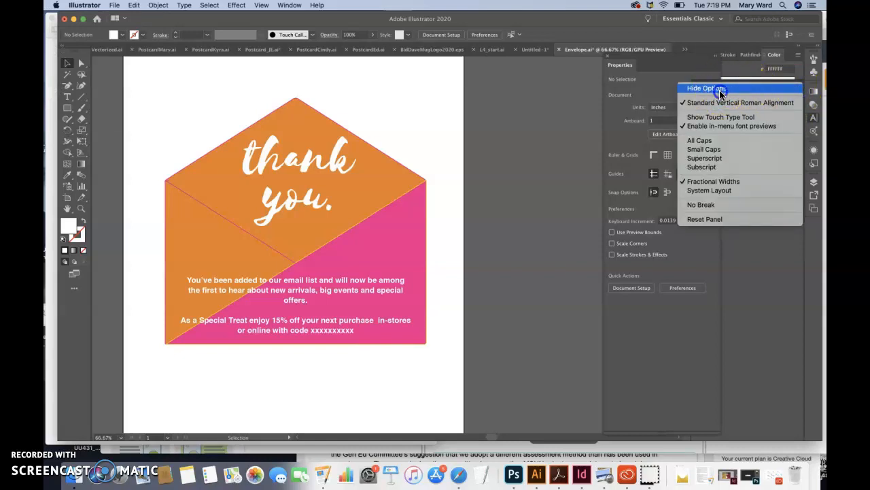
{"action": "left_click", "coordinate": [722, 89]}
{"action": "left_click", "coordinate": [799, 88]}
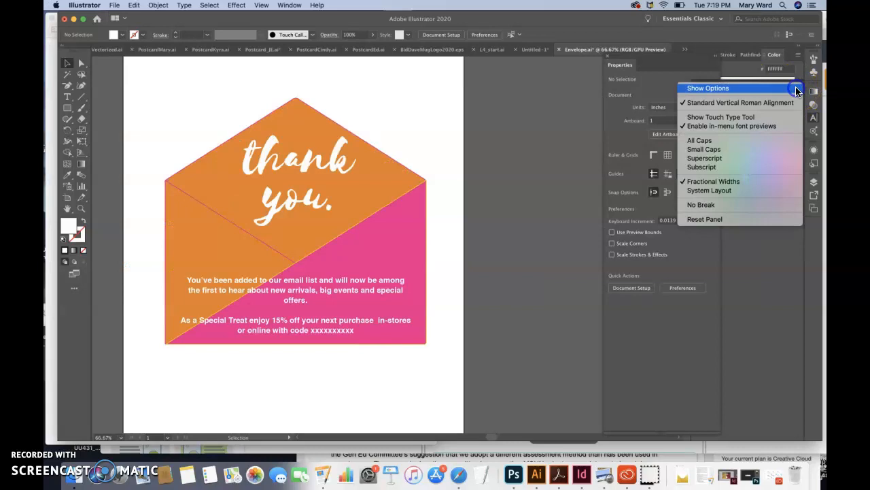
{"action": "left_click", "coordinate": [796, 89]}
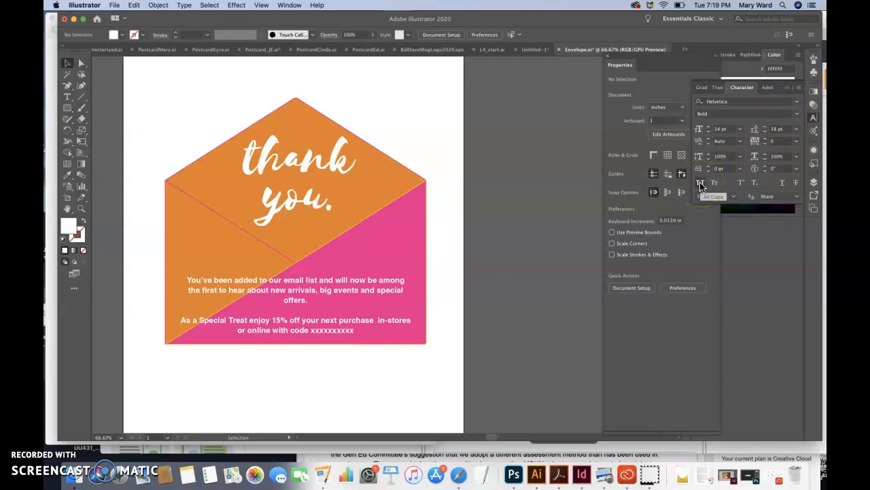
Apply All Caps to the entire message text on the envelope and deselect it.
{"action": "left_click", "coordinate": [295, 292]}
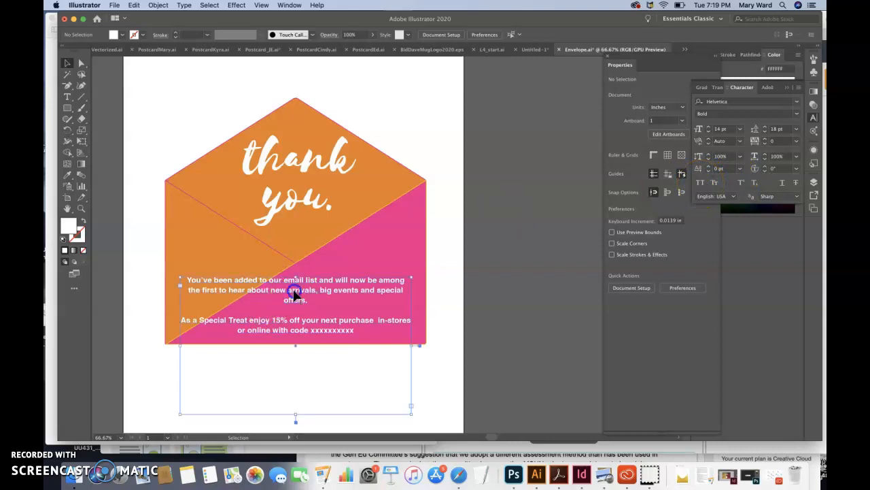
{"action": "triple_click", "coordinate": [294, 294]}
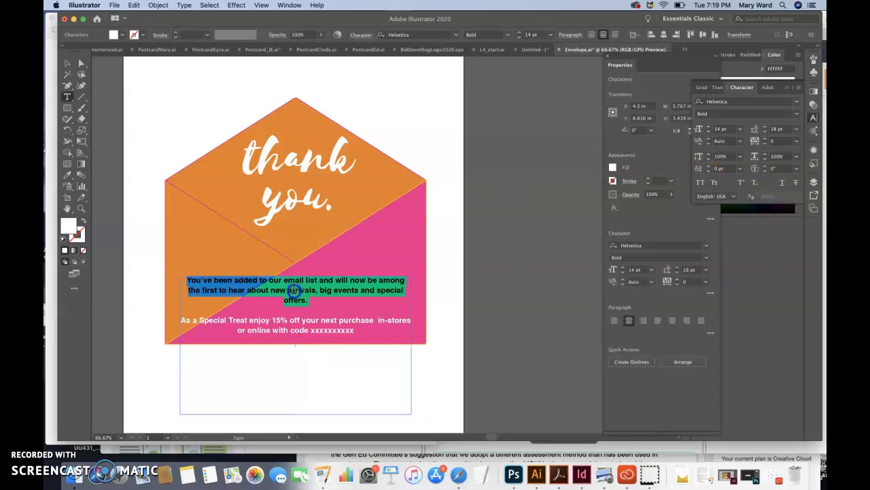
{"action": "triple_click", "coordinate": [294, 290]}
{"action": "key", "text": "super+a"}
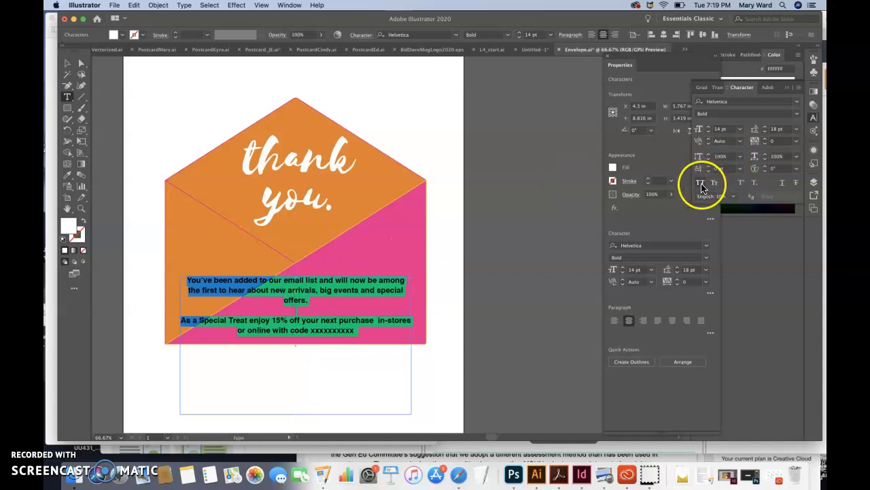
{"action": "left_click", "coordinate": [701, 184]}
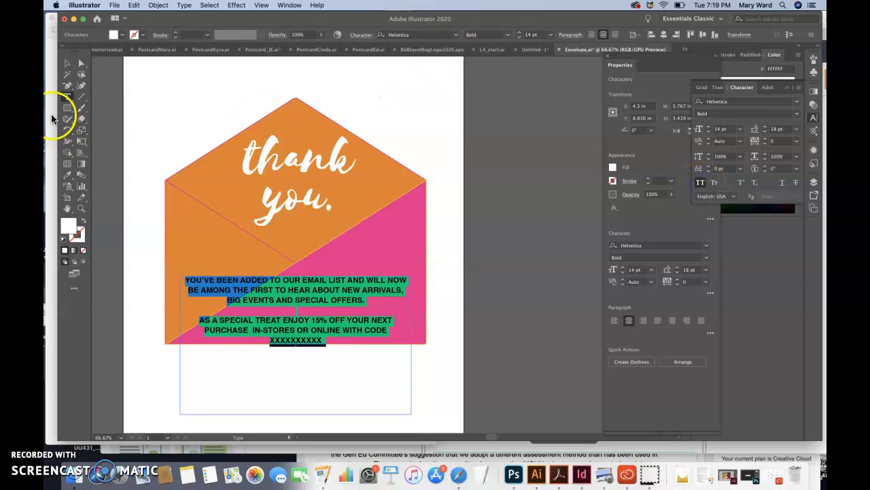
{"action": "left_click", "coordinate": [68, 65]}
{"action": "left_click", "coordinate": [140, 138]}
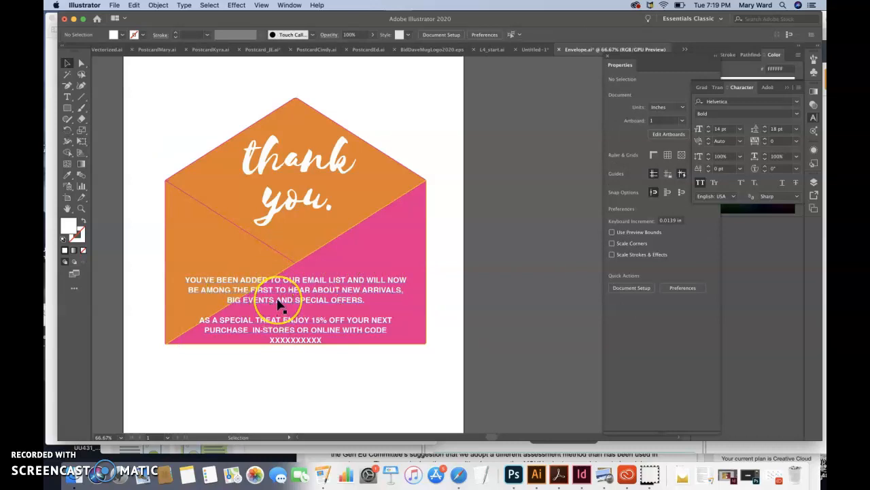
Move the message text frame up about 0.16 in and compare its placement with the reference image e39.png.
{"action": "left_click_drag", "start_coordinate": [282, 301], "coordinate": [282, 294]}
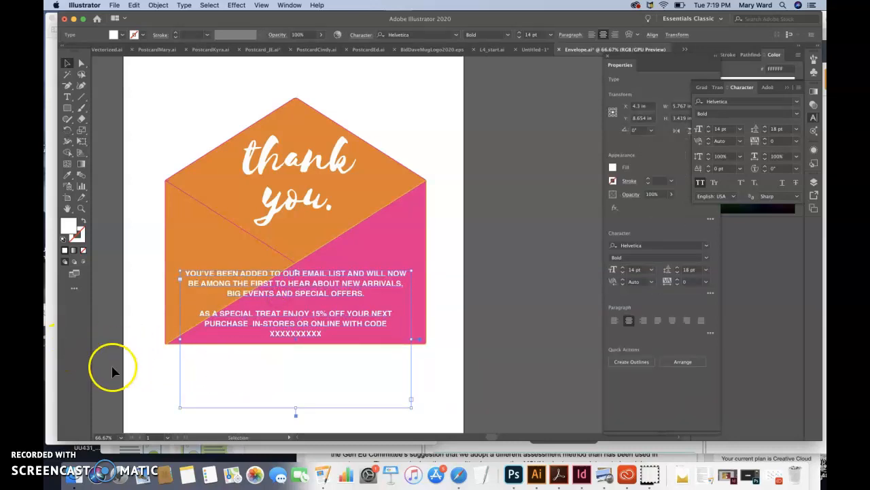
{"action": "left_click", "coordinate": [55, 371]}
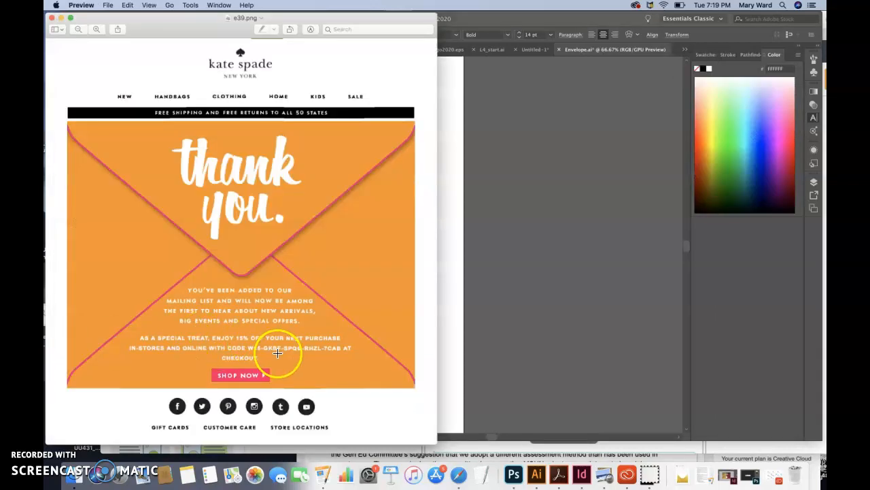
{"action": "left_click", "coordinate": [493, 357]}
Raise the message text frame a little more and nudge it back down to a Y position of about 8.59 in.
{"action": "left_click_drag", "start_coordinate": [308, 315], "coordinate": [306, 310]}
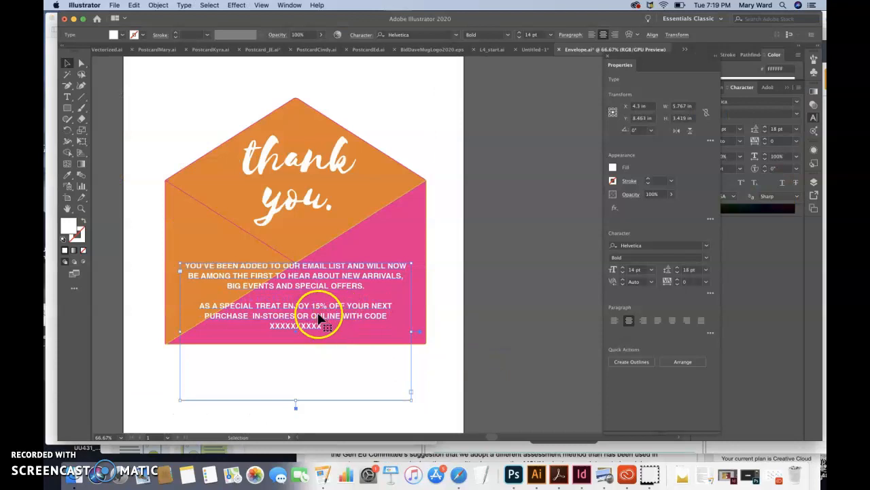
{"action": "left_click", "coordinate": [459, 254]}
{"action": "left_click", "coordinate": [339, 273]}
{"action": "key", "text": "Down"}
{"action": "key", "text": "Down"}
{"action": "key", "text": "Down"}
{"action": "key", "text": "Down"}
{"action": "key", "text": "Down"}
{"action": "key", "text": "Down"}
{"action": "key", "text": "Down"}
{"action": "key", "text": "Down"}
{"action": "key", "text": "Down"}
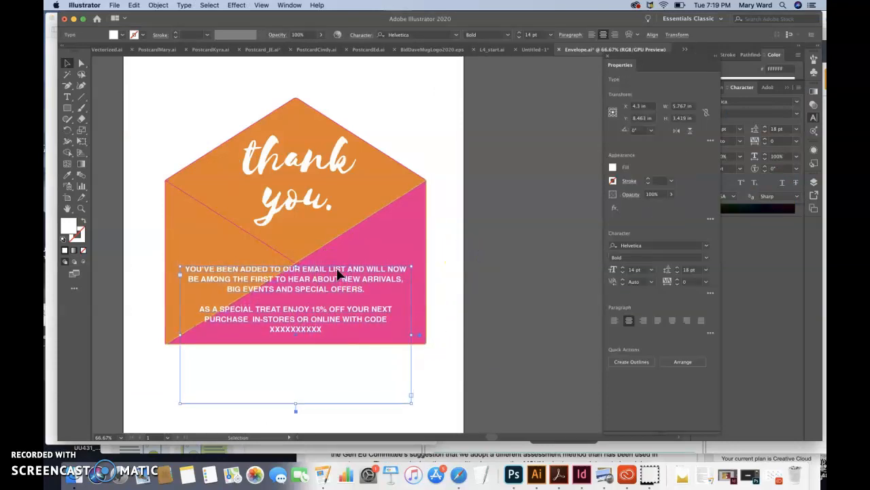
Widen the message text frame on both sides to about 6.28 in, nearly the envelope's width.
{"action": "left_click", "coordinate": [355, 274]}
{"action": "left_click_drag", "start_coordinate": [411, 336], "coordinate": [422, 336]}
{"action": "left_click_drag", "start_coordinate": [179, 336], "coordinate": [170, 335]}
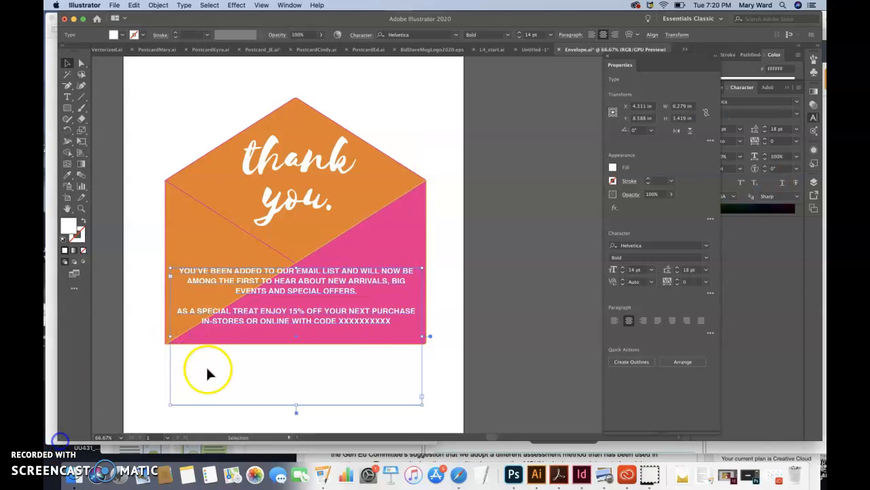
Reduce the font size of the entire message text to 12 pt.
{"action": "triple_click", "coordinate": [316, 293]}
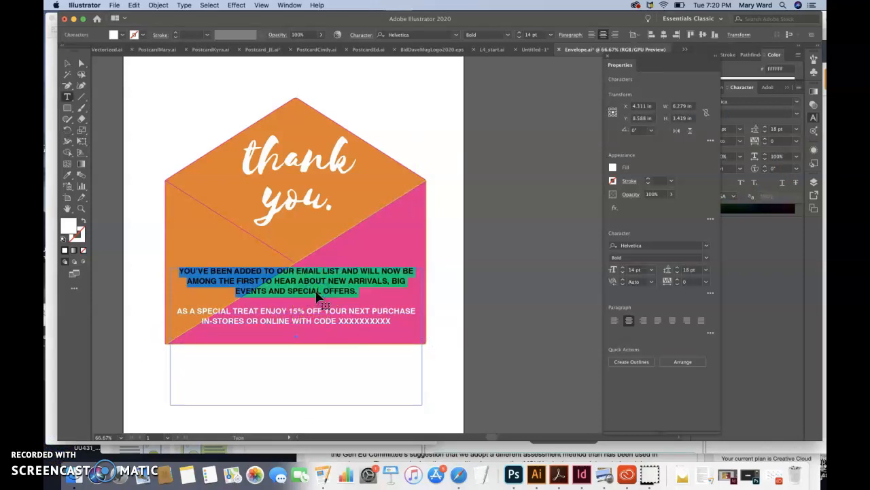
{"action": "key", "text": "super+a"}
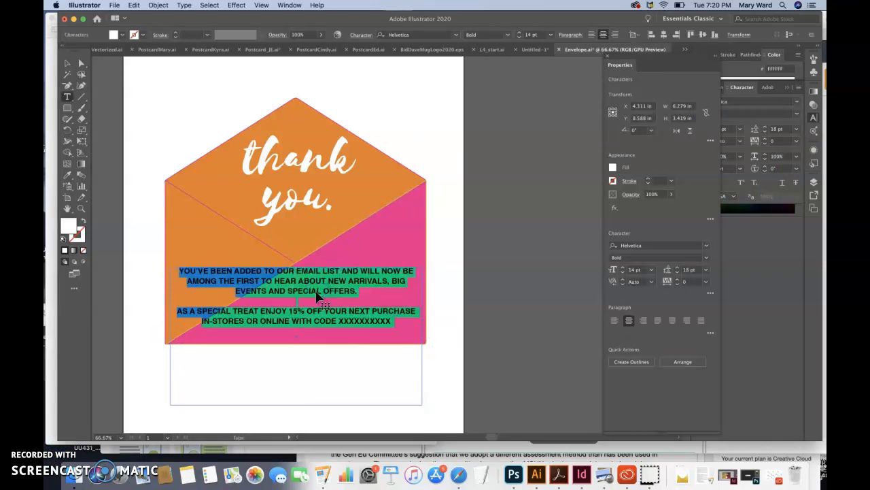
{"action": "left_click", "coordinate": [517, 38]}
{"action": "left_click", "coordinate": [517, 39]}
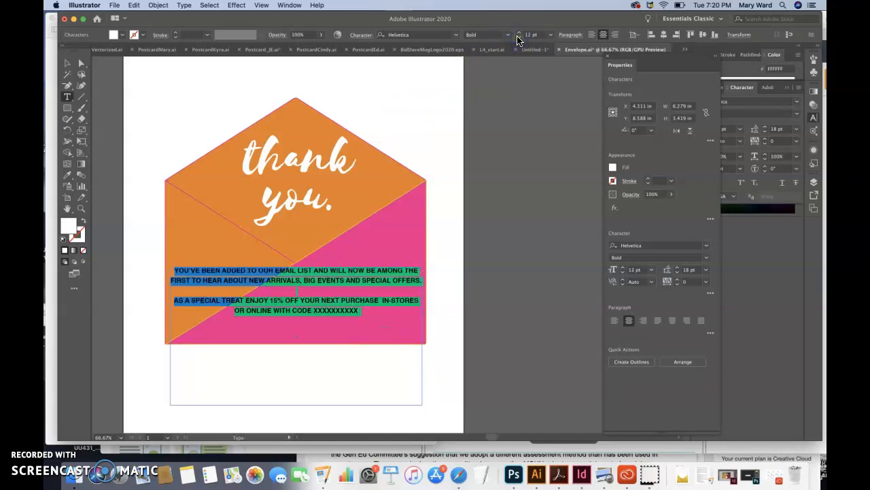
Move the message text frame down about 0.14 in and center it horizontally on the envelope at about X 4.3 in.
{"action": "left_click", "coordinate": [68, 62]}
{"action": "left_click_drag", "start_coordinate": [312, 310], "coordinate": [311, 311]}
{"action": "key", "text": "Right"}
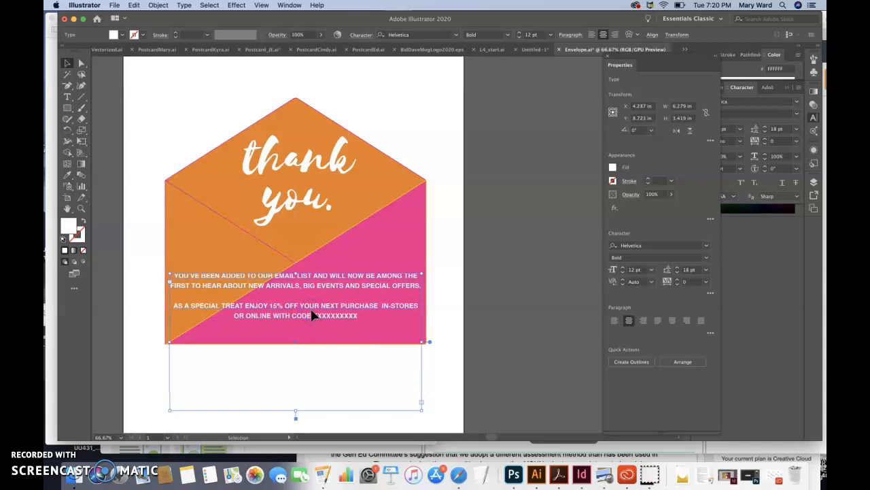
{"action": "double_click", "coordinate": [322, 313]}
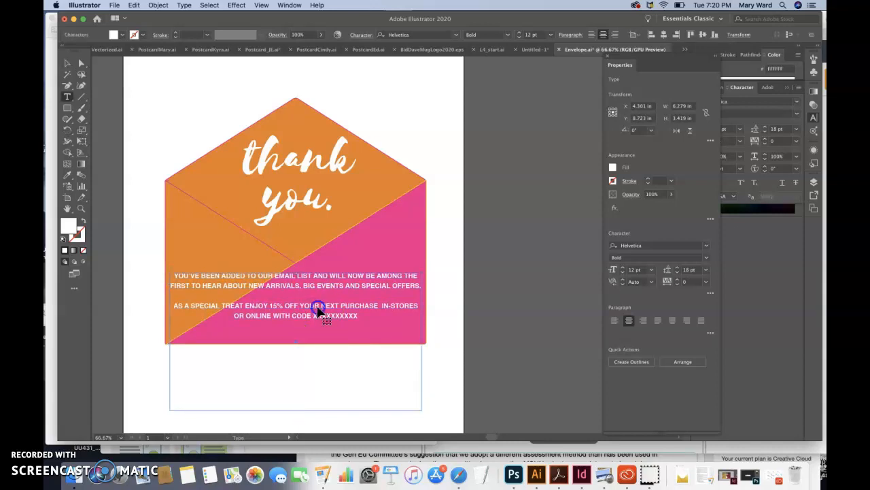
{"action": "triple_click", "coordinate": [320, 312]}
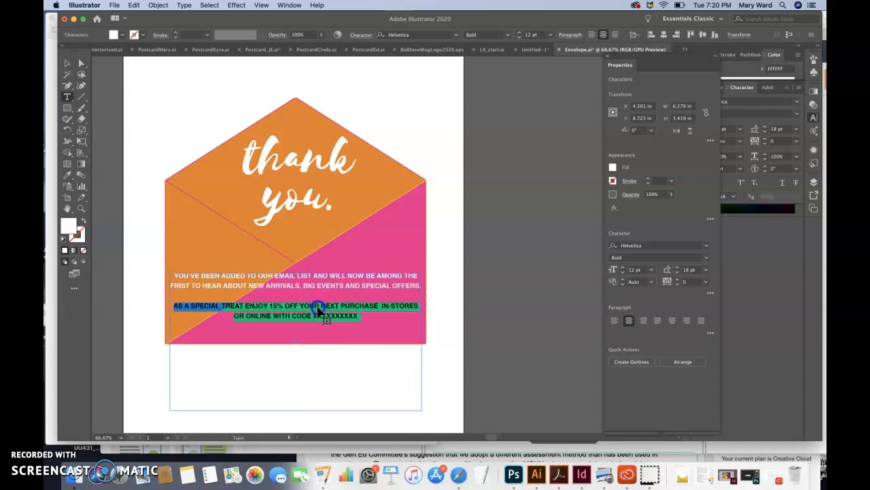
{"action": "triple_click", "coordinate": [361, 286]}
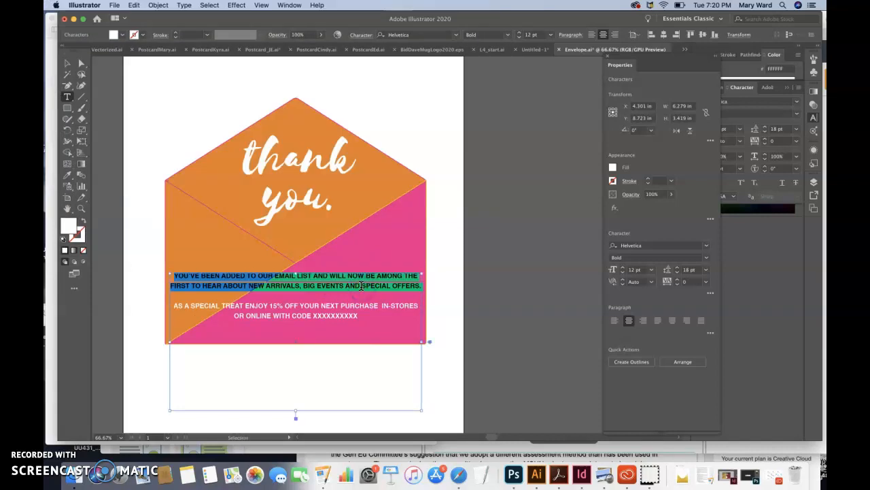
{"action": "key", "text": "super+a"}
{"action": "left_click", "coordinate": [444, 255]}
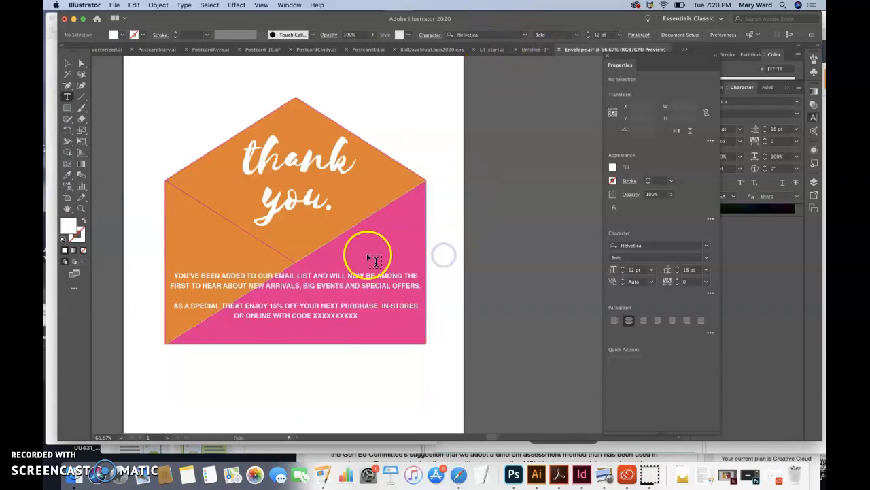
Swap the fill and stroke colors of the envelope's orange left flap so it has a pink fill and an orange outline.
{"action": "left_click", "coordinate": [67, 64]}
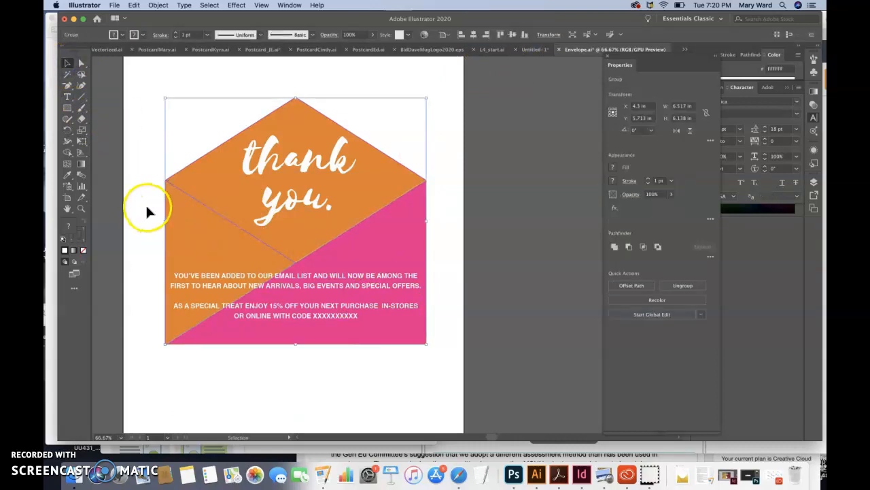
{"action": "left_click", "coordinate": [145, 205]}
{"action": "left_click", "coordinate": [80, 63]}
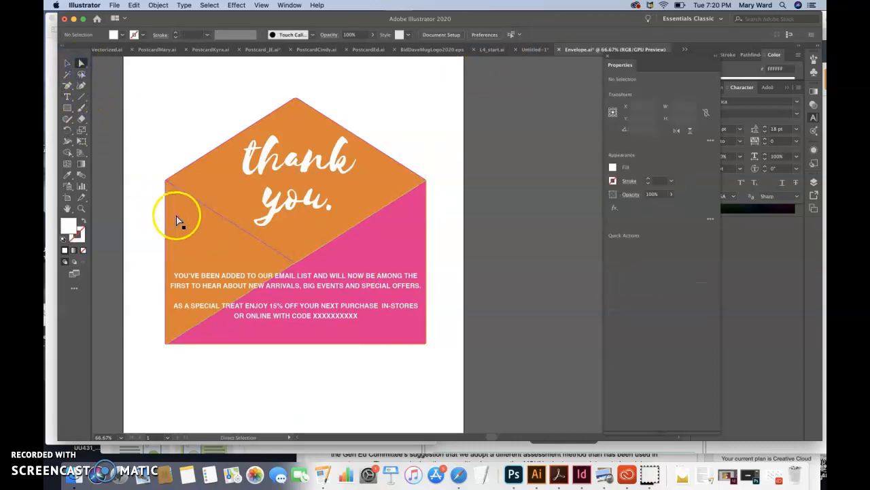
{"action": "left_click", "coordinate": [175, 216]}
{"action": "left_click", "coordinate": [84, 220]}
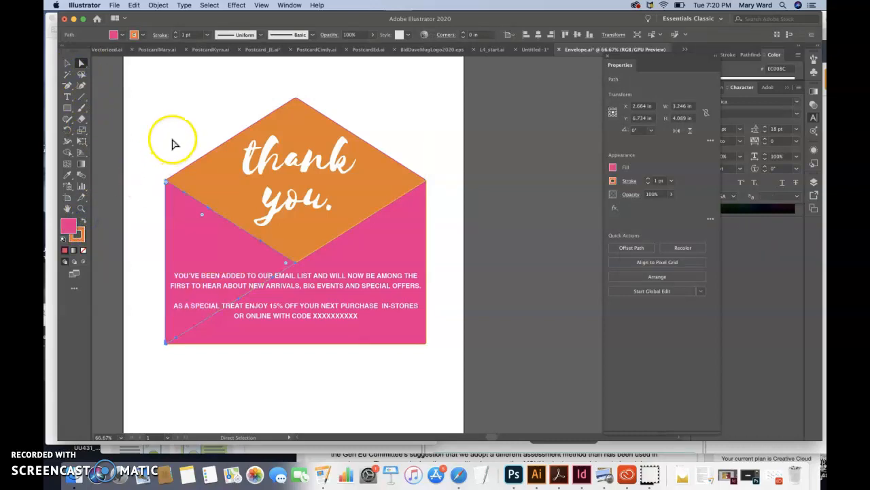
Copy the pink fill and yellow outline of the envelope's right side onto its left flap with the Eyedropper.
{"action": "left_click", "coordinate": [81, 240]}
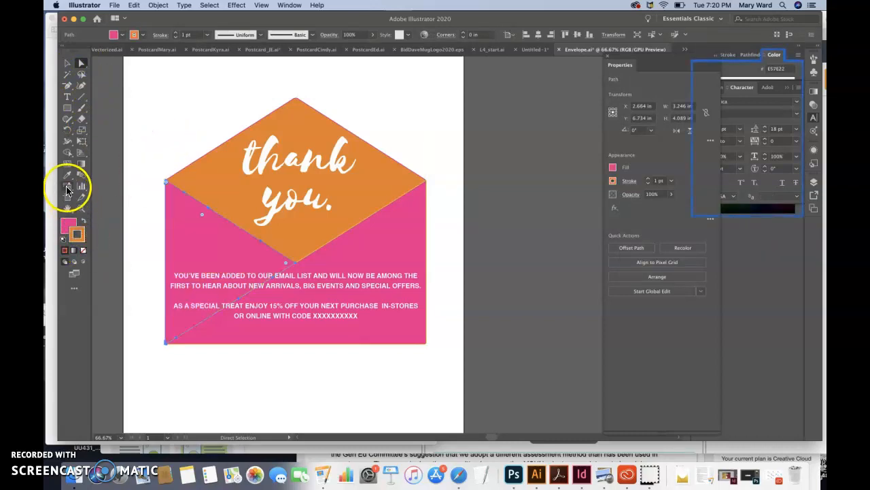
{"action": "left_click", "coordinate": [181, 229]}
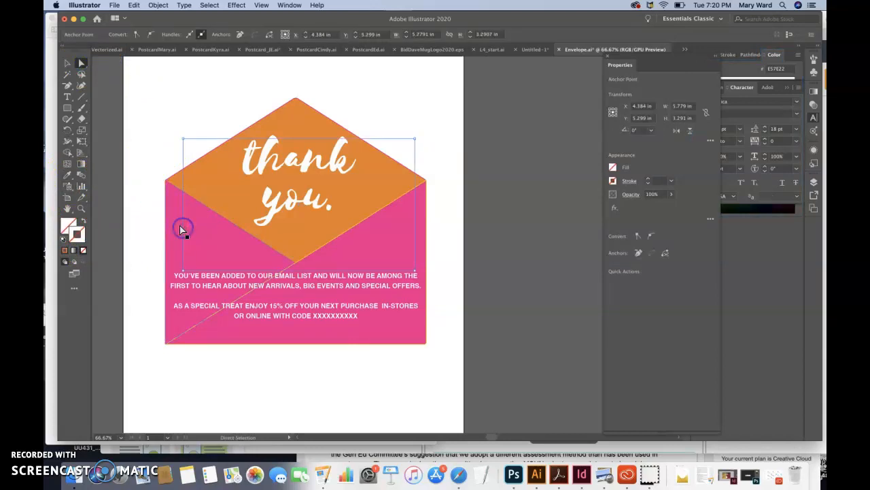
{"action": "left_click", "coordinate": [67, 174]}
{"action": "left_click", "coordinate": [416, 234]}
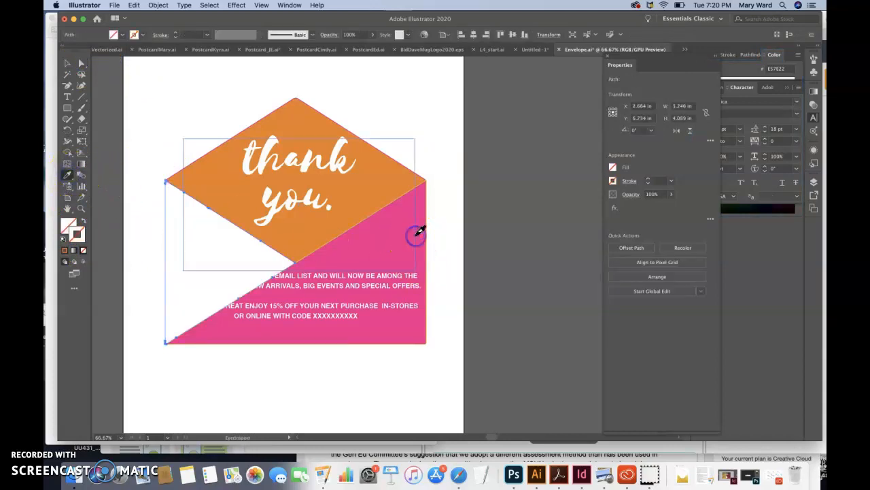
{"action": "left_click", "coordinate": [423, 237]}
{"action": "left_click", "coordinate": [67, 63]}
{"action": "left_click", "coordinate": [145, 89]}
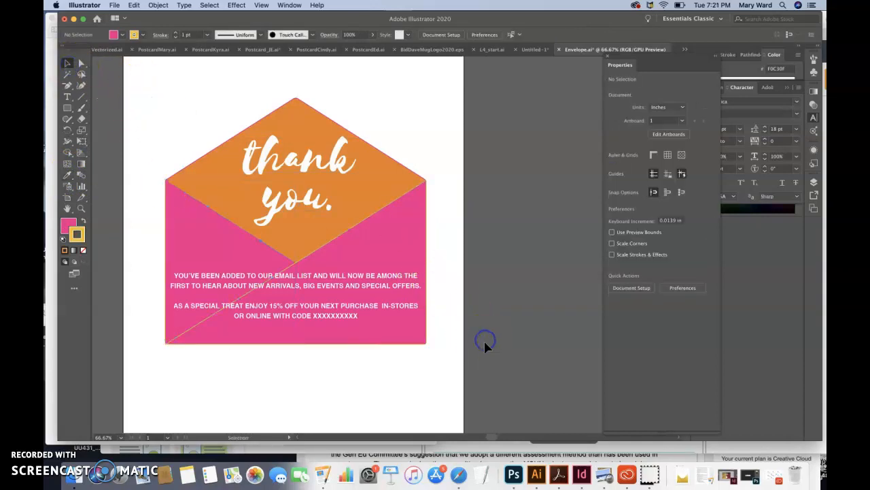
{"action": "left_click", "coordinate": [458, 345]}
{"action": "left_click", "coordinate": [302, 262]}
{"action": "left_click", "coordinate": [444, 316]}
{"action": "left_click", "coordinate": [389, 203]}
{"action": "left_click", "coordinate": [394, 189]}
{"action": "left_click", "coordinate": [457, 224]}
{"action": "left_click", "coordinate": [394, 171]}
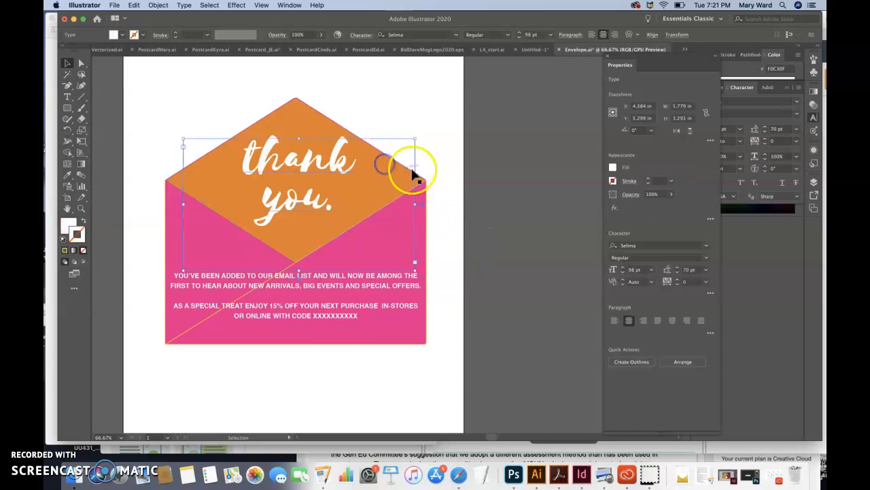
Swap the fill and stroke colors of the orange top flap behind "thank you." to give it a pink fill and orange outline.
{"action": "left_click", "coordinate": [422, 178]}
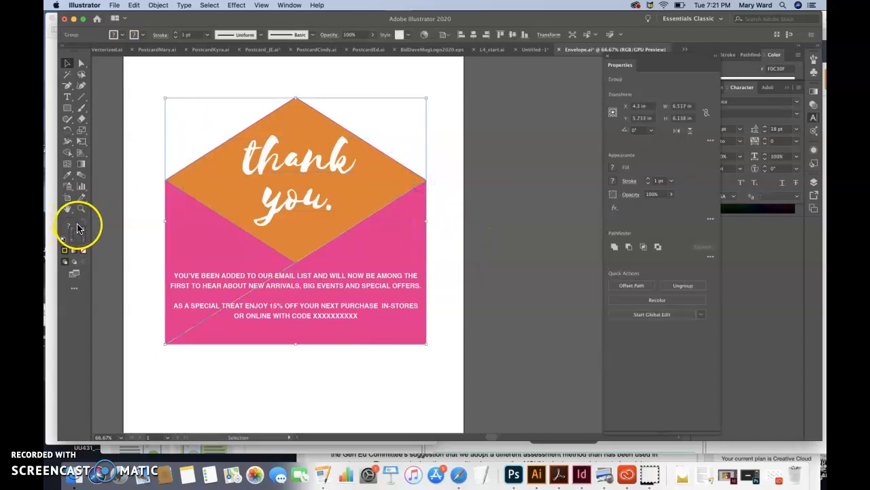
{"action": "left_click", "coordinate": [81, 63]}
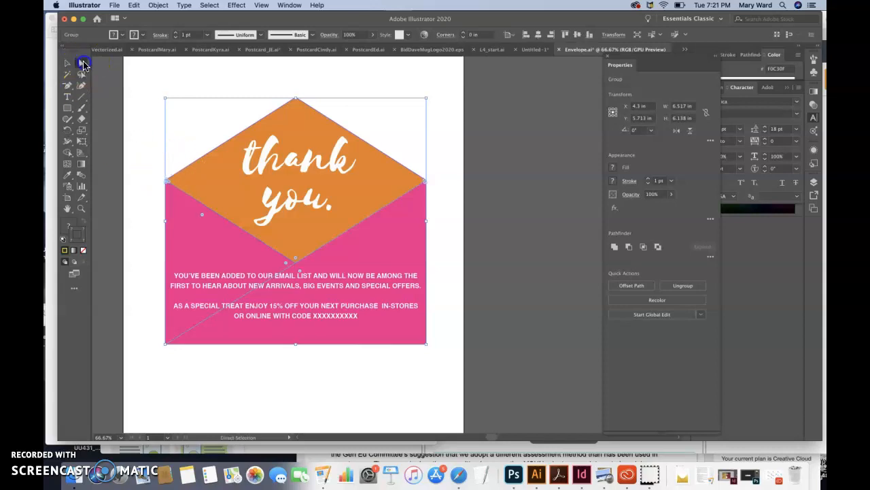
{"action": "left_click", "coordinate": [204, 154]}
{"action": "left_click", "coordinate": [264, 127]}
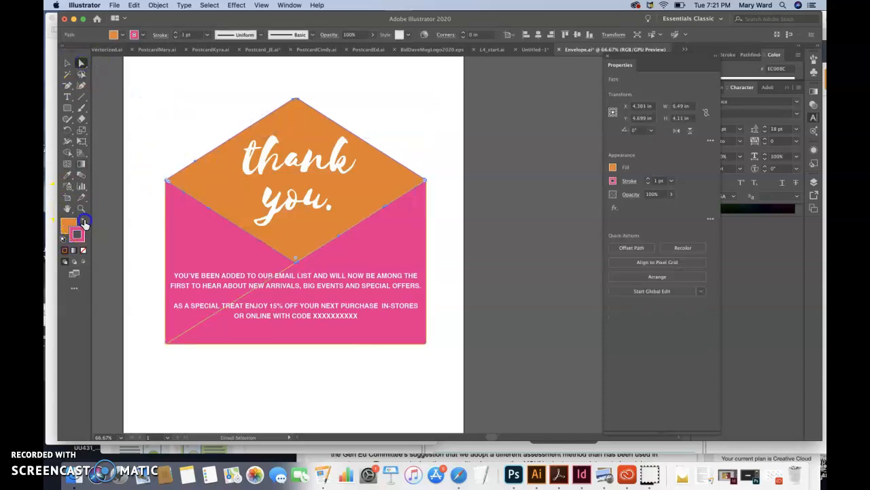
{"action": "left_click", "coordinate": [83, 222]}
{"action": "left_click", "coordinate": [156, 124]}
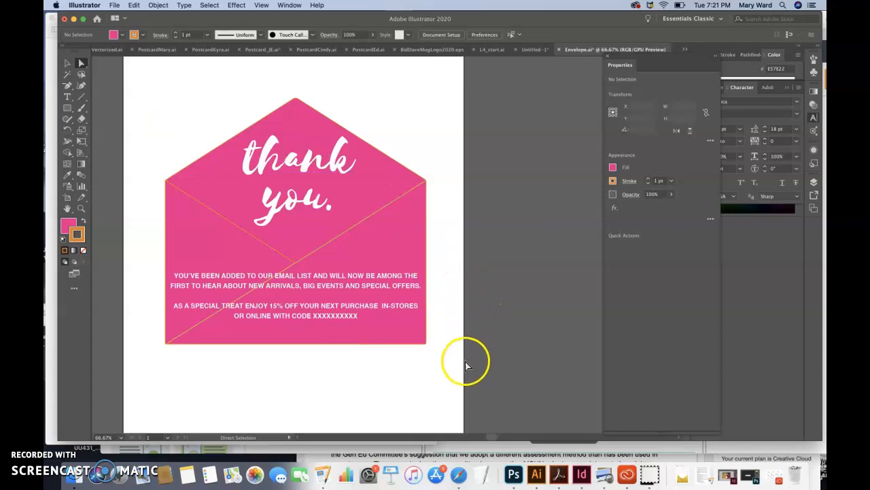
{"action": "left_click", "coordinate": [419, 181]}
{"action": "left_click", "coordinate": [436, 157]}
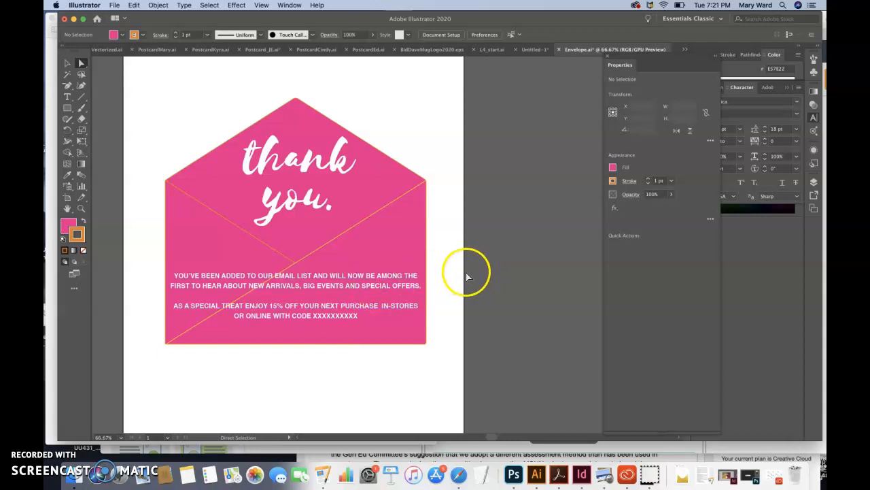
{"action": "left_click", "coordinate": [386, 279]}
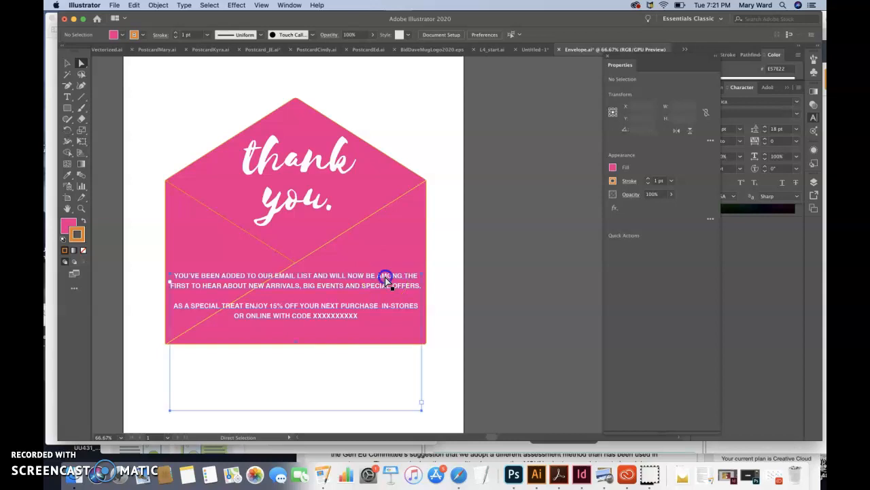
{"action": "triple_click", "coordinate": [385, 278]}
{"action": "key", "text": "super+a"}
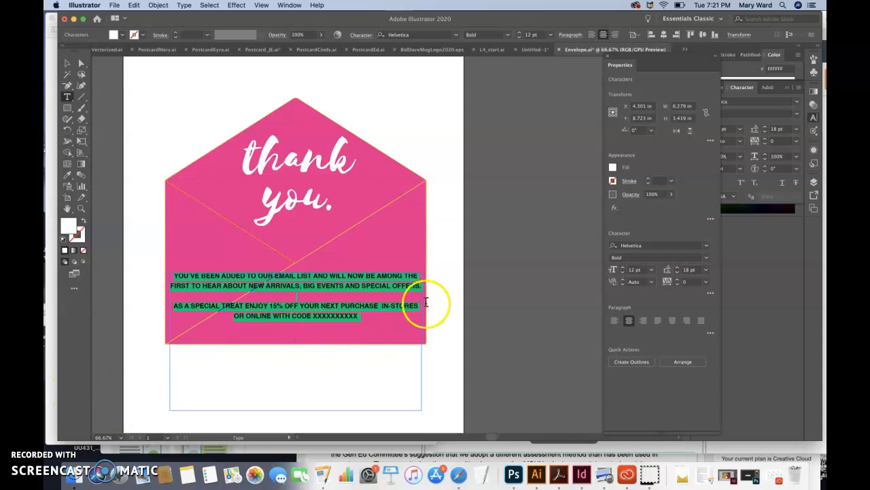
{"action": "left_click", "coordinate": [461, 322]}
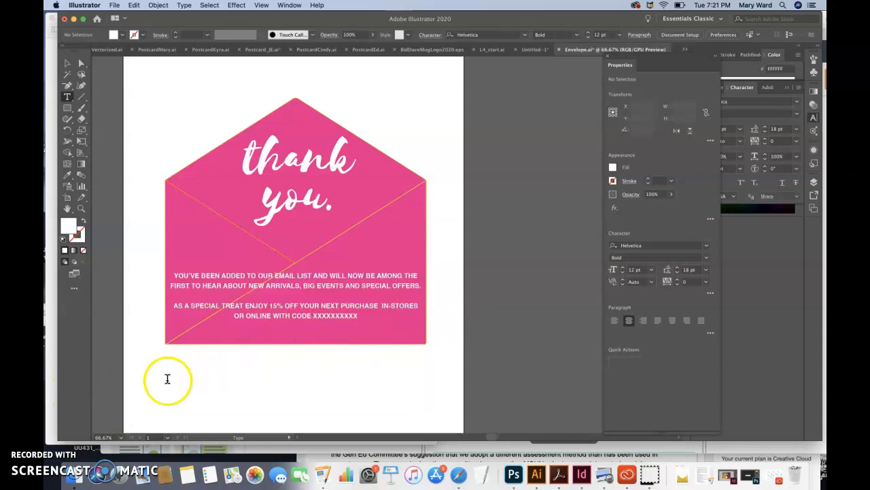